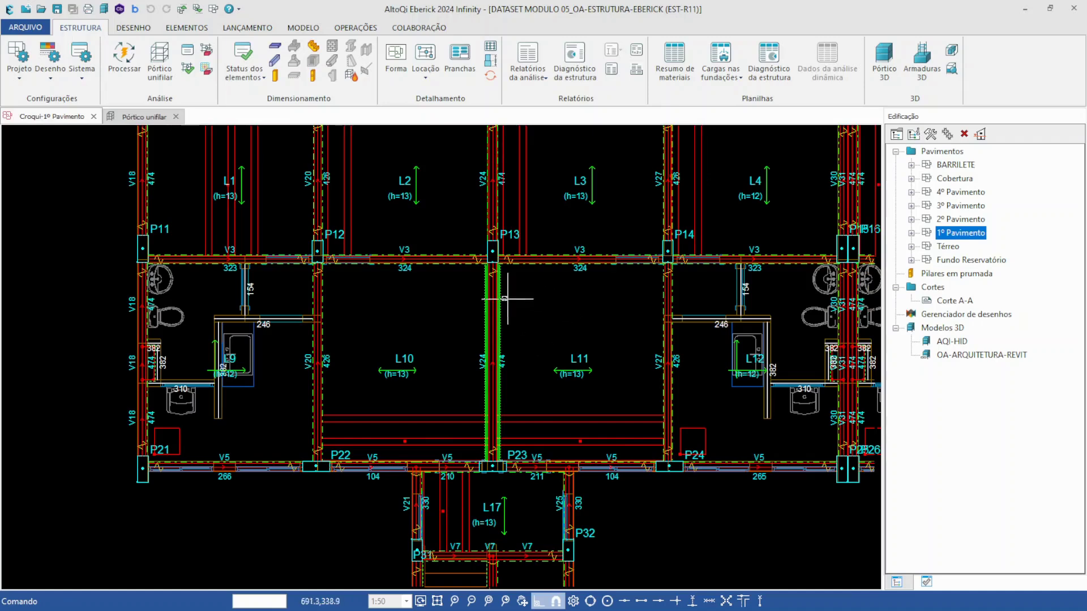
Step: Review the slab fixity commands for the 1º Pavimento sketch, including fixing to a beam, with redistribution and for all slabs
{"action": "scroll", "coordinate": [512, 368], "scroll_direction": "up", "scroll_amount": 1}
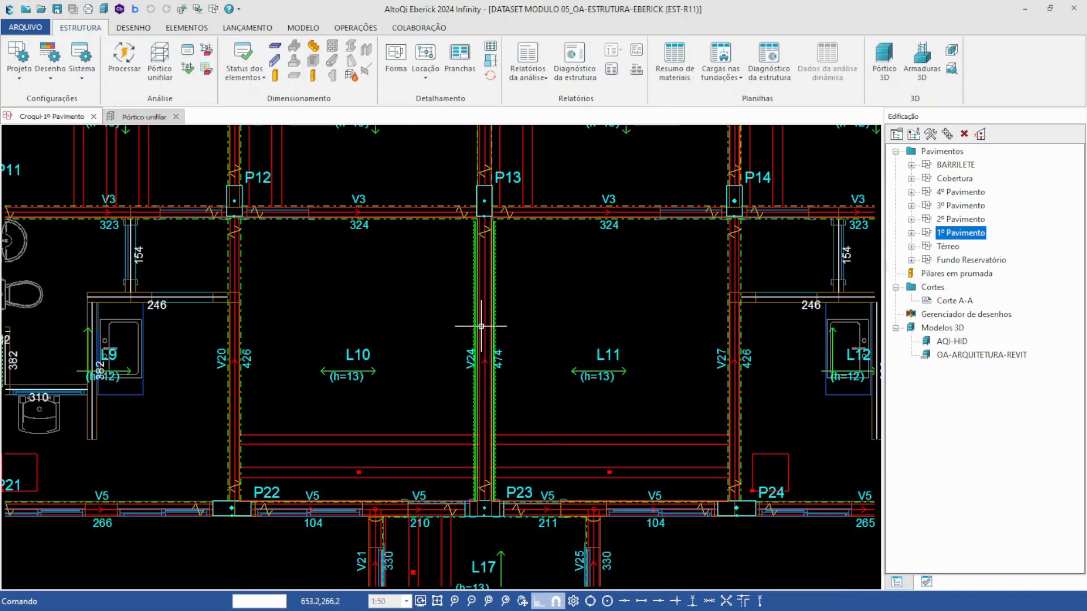
{"action": "left_click", "coordinate": [299, 28]}
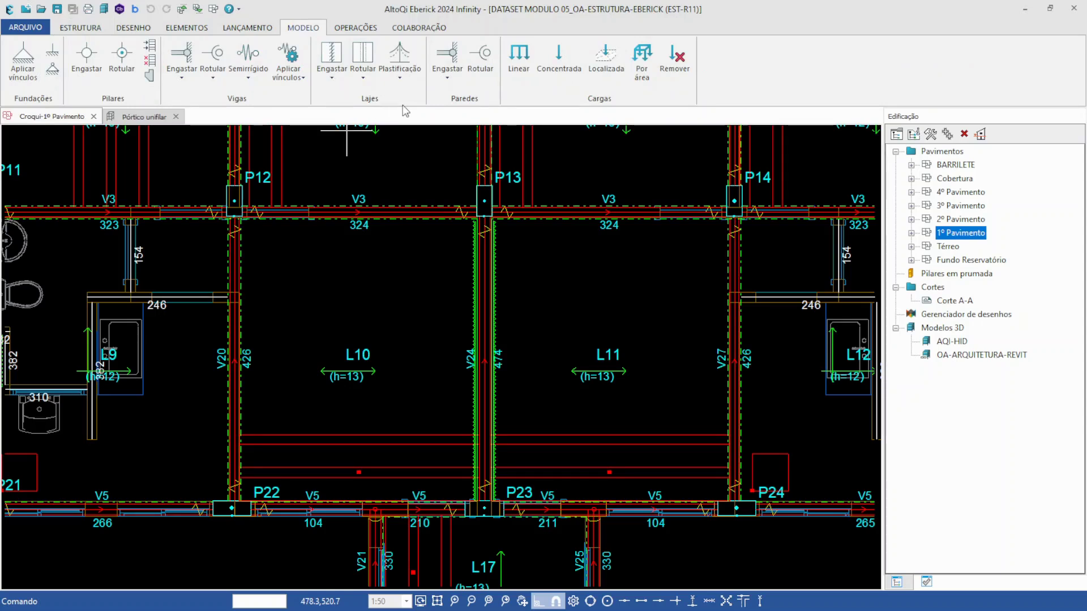
{"action": "left_click", "coordinate": [331, 79]}
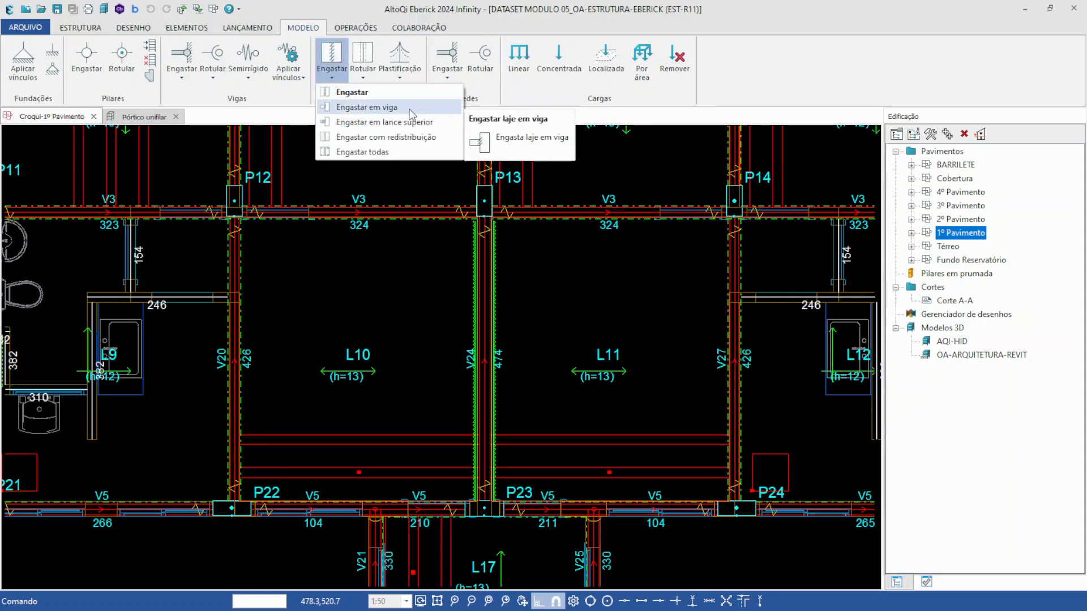
{"action": "left_click", "coordinate": [437, 136]}
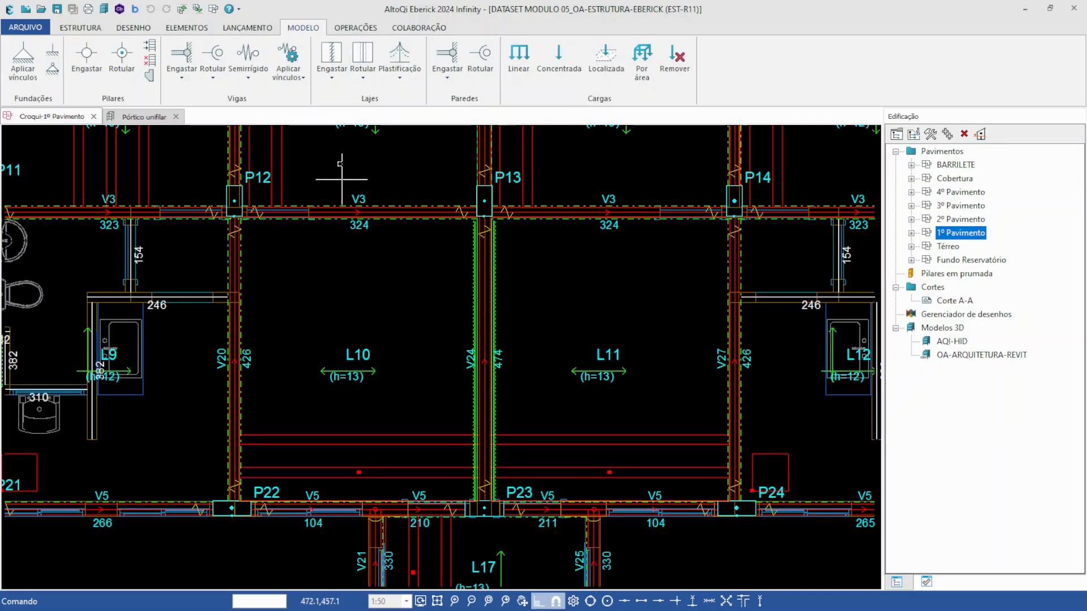
{"action": "left_click", "coordinate": [331, 76]}
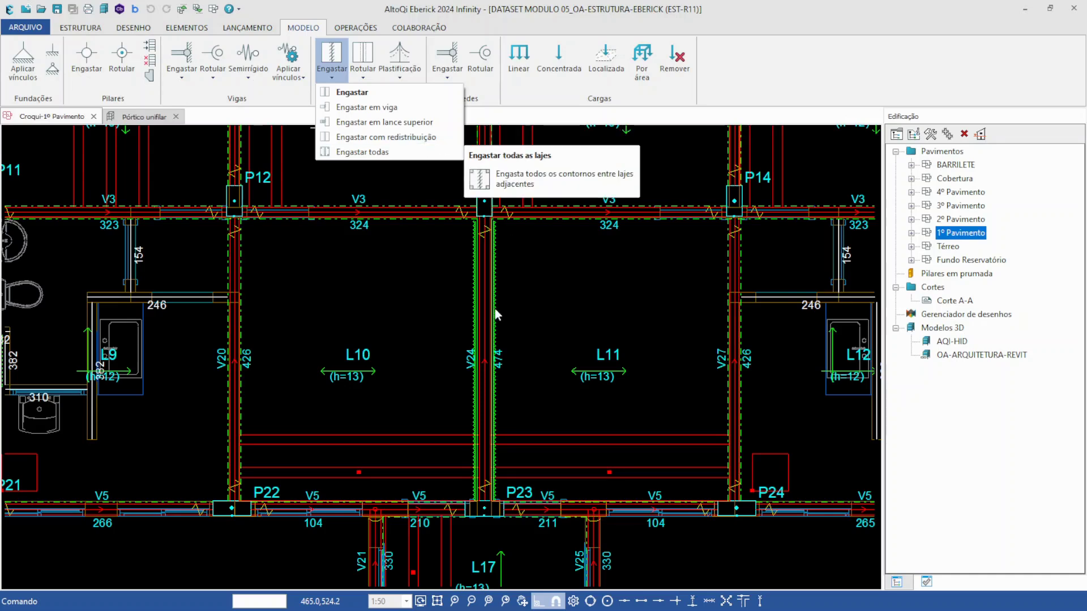
{"action": "left_click", "coordinate": [425, 152]}
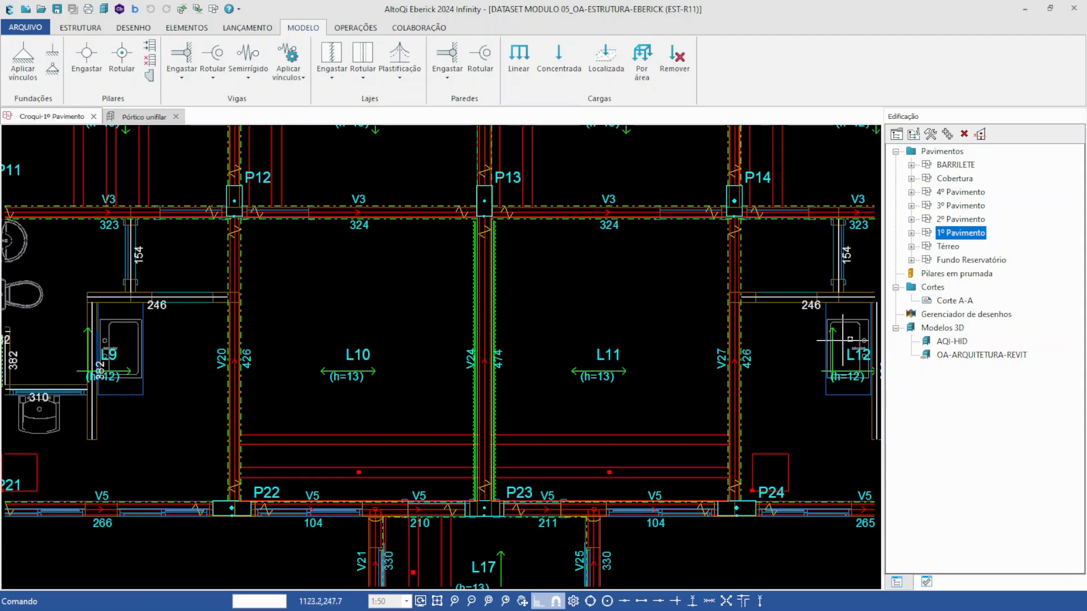
Step: Open the Cobertura sketch and examine the fixed edges between slabs L9, L10, L11 and L12
{"action": "double_click", "coordinate": [956, 179]}
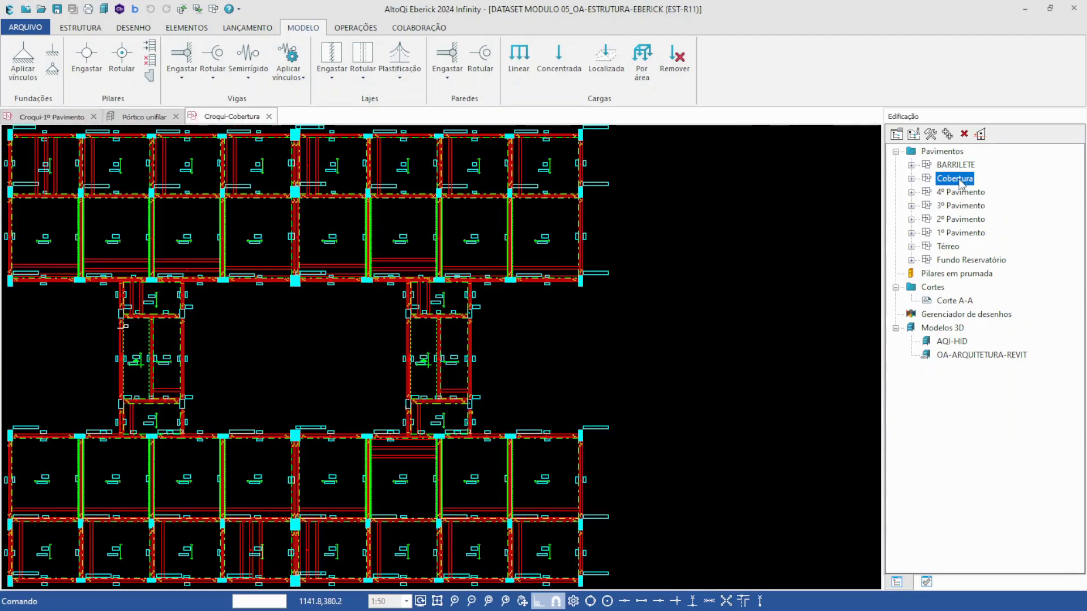
{"action": "scroll", "coordinate": [383, 283], "scroll_direction": "up", "scroll_amount": 3}
{"action": "scroll", "coordinate": [514, 263], "scroll_direction": "up", "scroll_amount": 2}
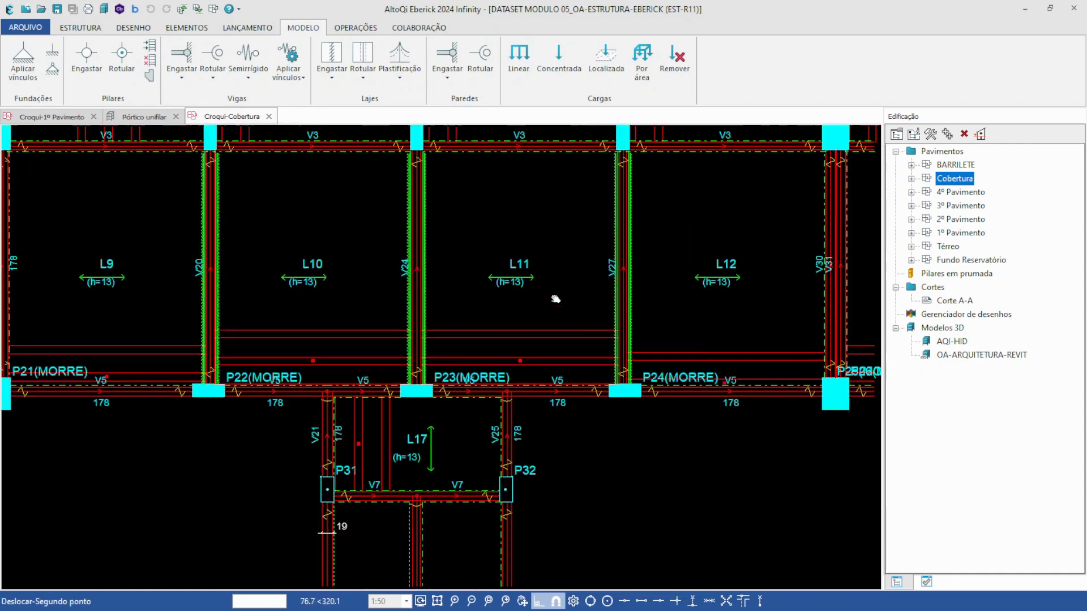
{"action": "middle_click_drag", "start_coordinate": [451, 283], "coordinate": [468, 315]}
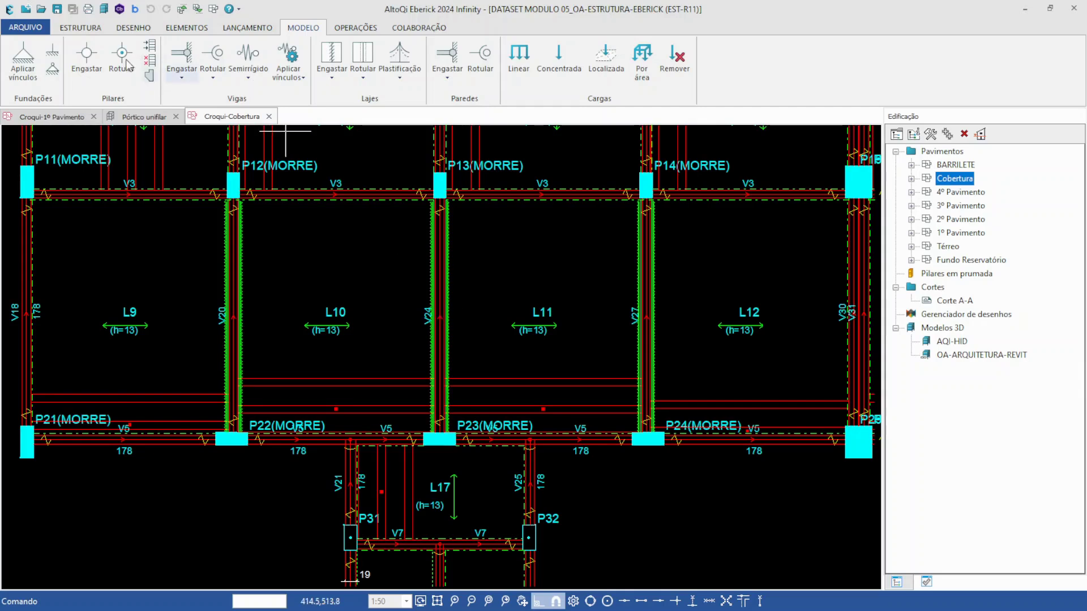
Step: Process the structure with element design and cracked-stiffness displacements for the frame and slabs, without dynamic analysis
{"action": "left_click", "coordinate": [70, 29]}
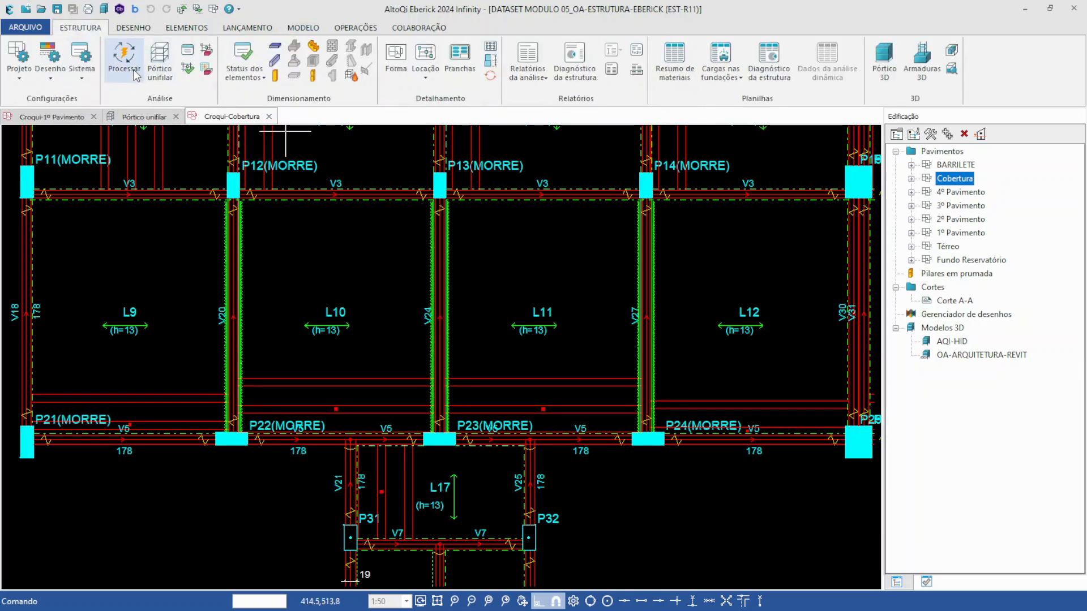
{"action": "left_click", "coordinate": [124, 57]}
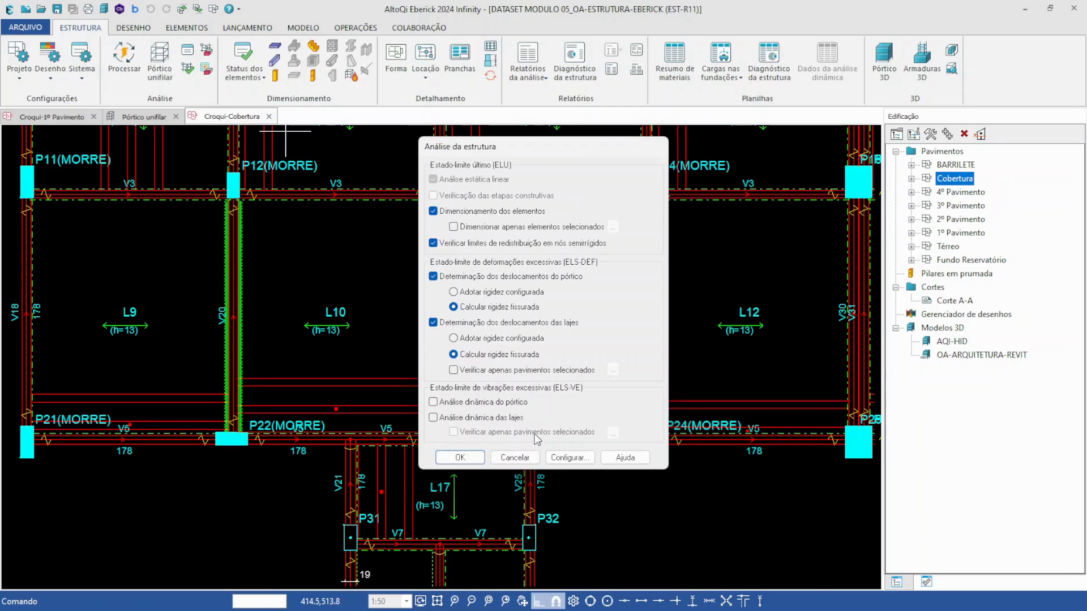
{"action": "left_click", "coordinate": [465, 458]}
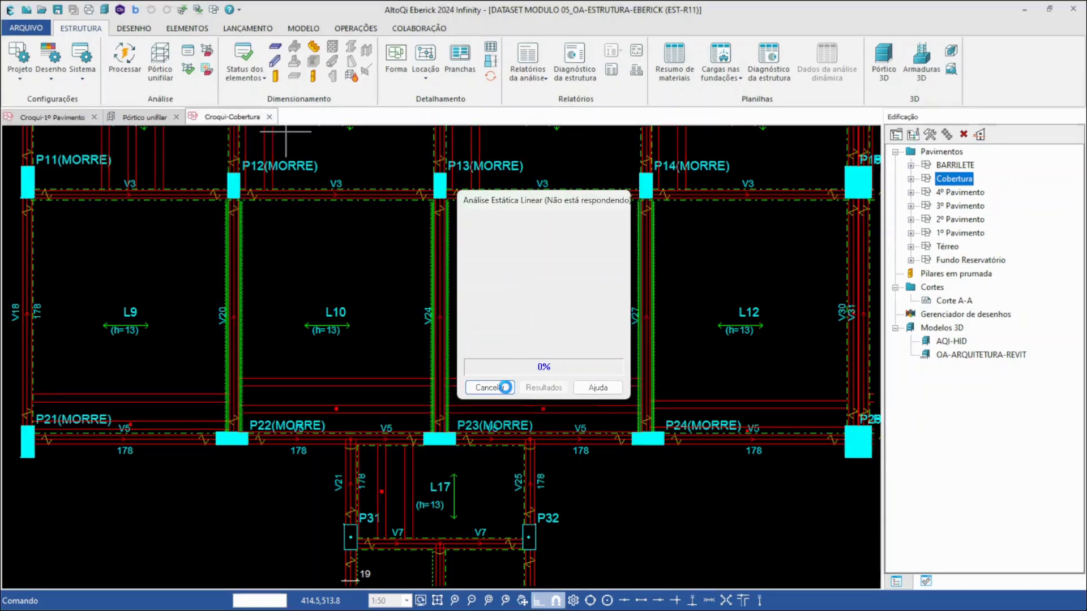
{"action": "left_click", "coordinate": [465, 458]}
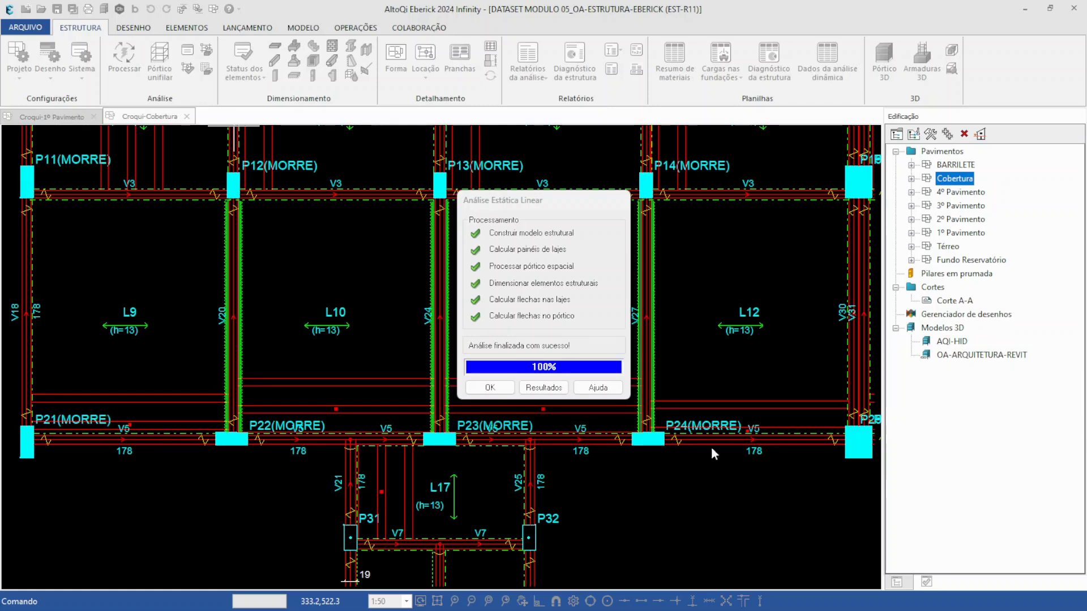
{"action": "left_click", "coordinate": [489, 387]}
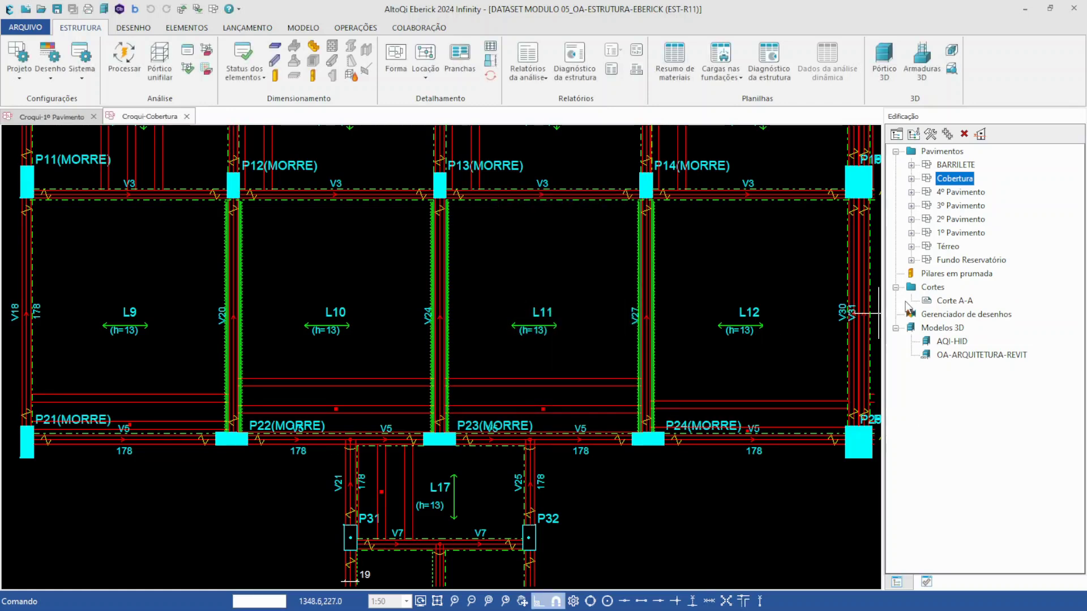
Step: Open the slab design window of the 1º Pavimento and review the loads listed for its slabs
{"action": "left_click", "coordinate": [911, 233]}
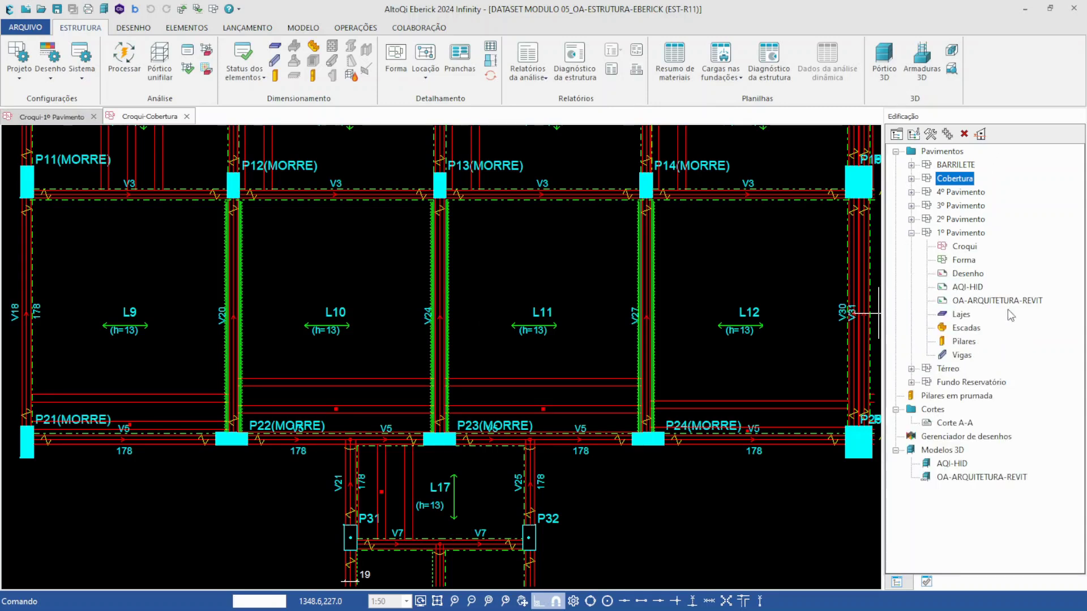
{"action": "left_click", "coordinate": [960, 316]}
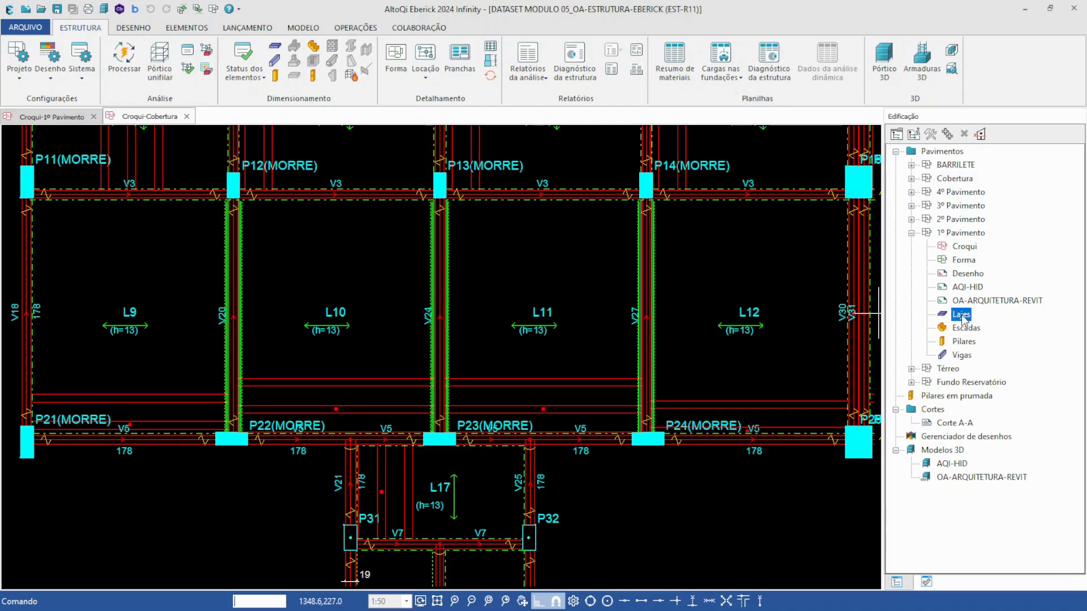
{"action": "double_click", "coordinate": [960, 315]}
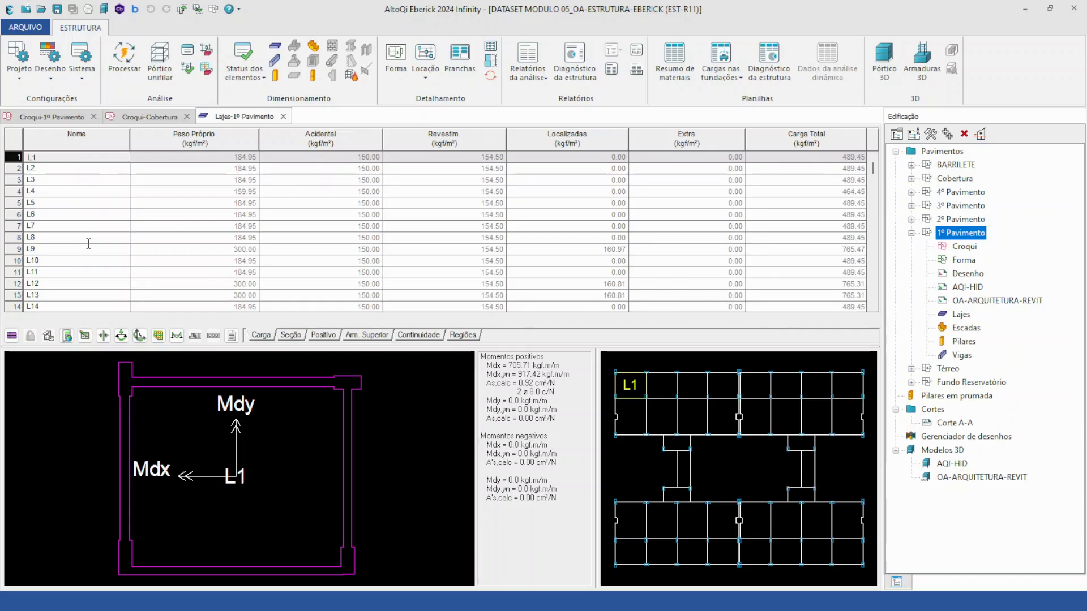
{"action": "scroll", "coordinate": [92, 260], "scroll_direction": "down", "scroll_amount": 5}
{"action": "scroll", "coordinate": [91, 256], "scroll_direction": "up", "scroll_amount": 5}
Step: Review the 1º Pavimento slabs' section data, positive and upper reinforcement, and continuity reinforcement over the beams
{"action": "left_click", "coordinate": [291, 334]}
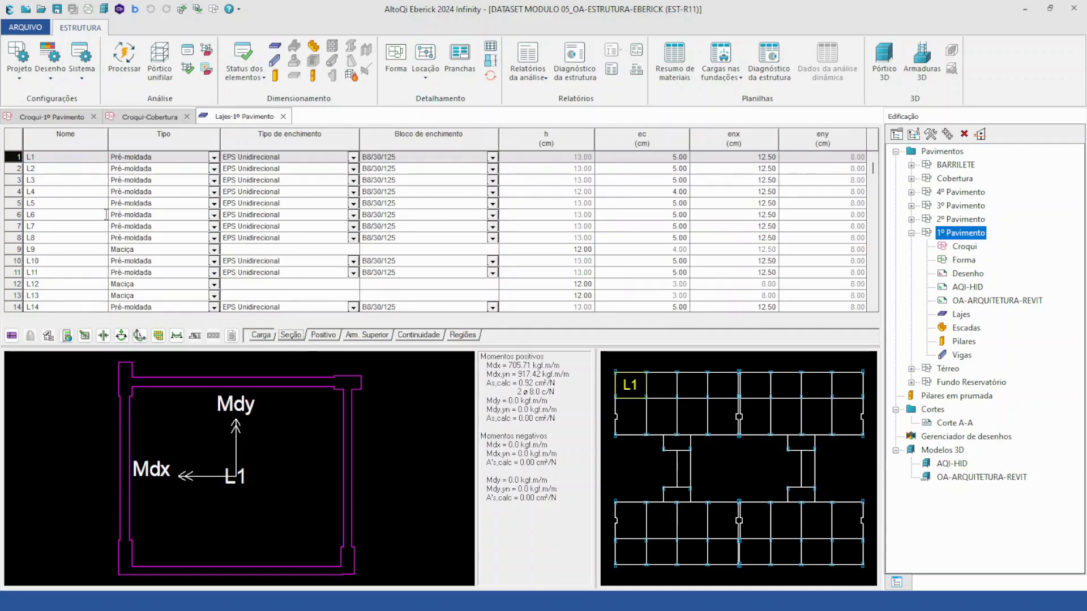
{"action": "scroll", "coordinate": [119, 218], "scroll_direction": "down", "scroll_amount": 5}
{"action": "scroll", "coordinate": [119, 218], "scroll_direction": "up", "scroll_amount": 5}
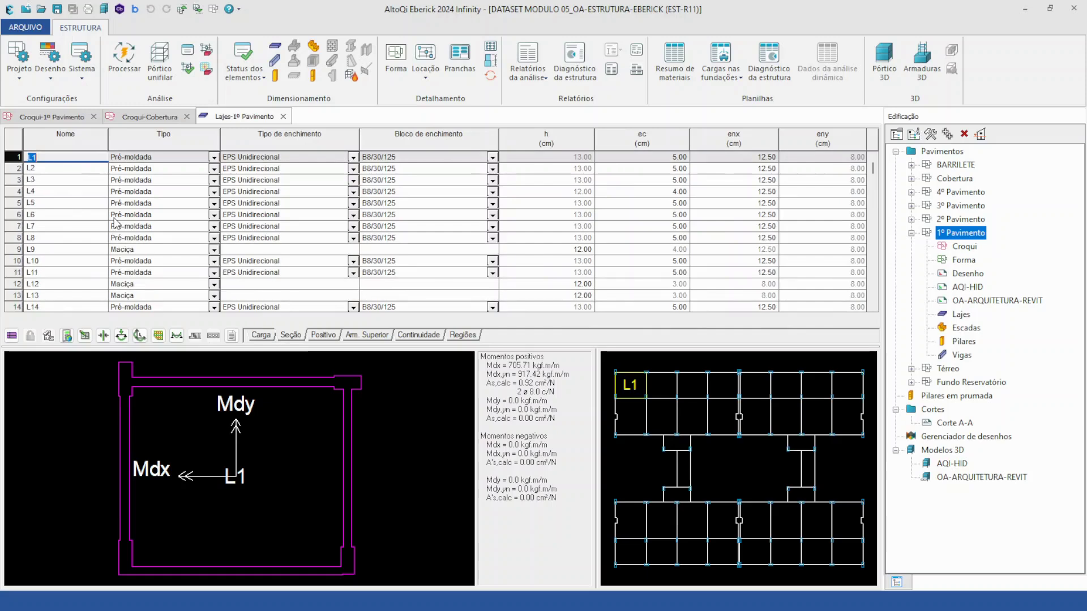
{"action": "left_click", "coordinate": [322, 335]}
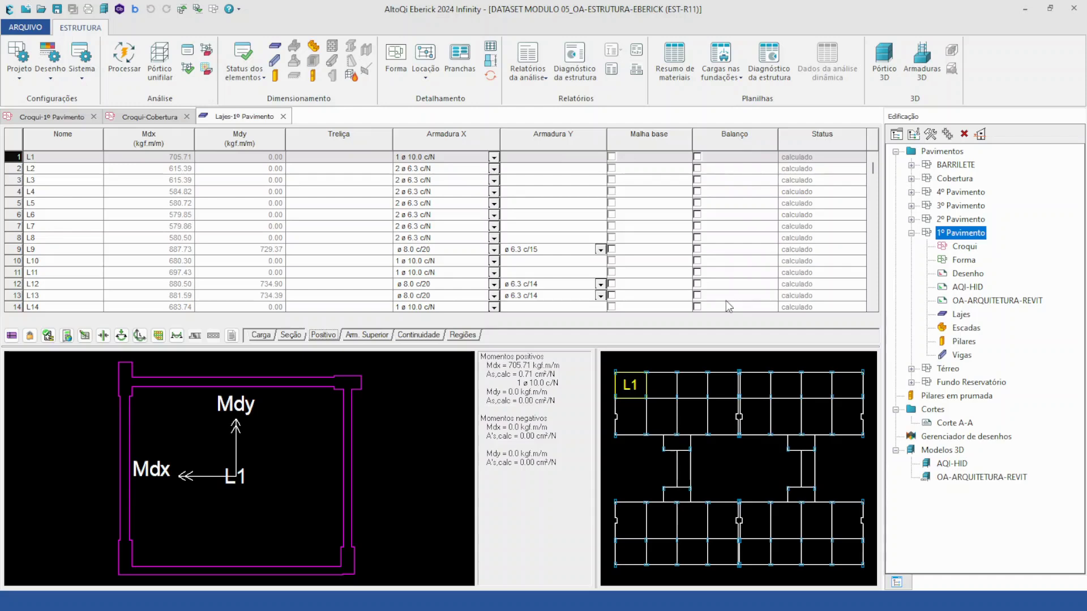
{"action": "left_click", "coordinate": [366, 335]}
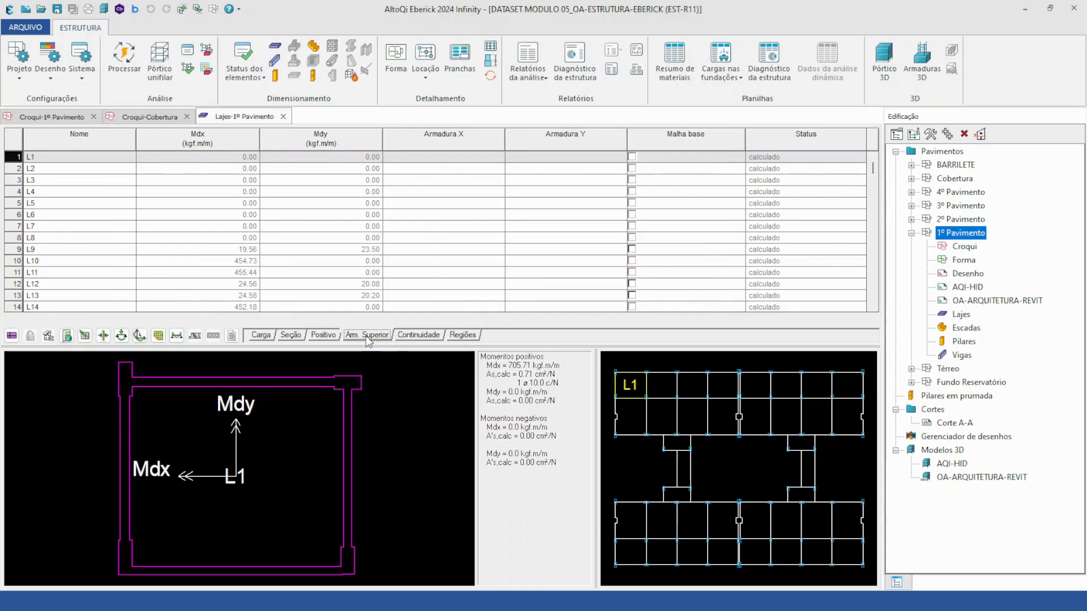
{"action": "left_click", "coordinate": [428, 333]}
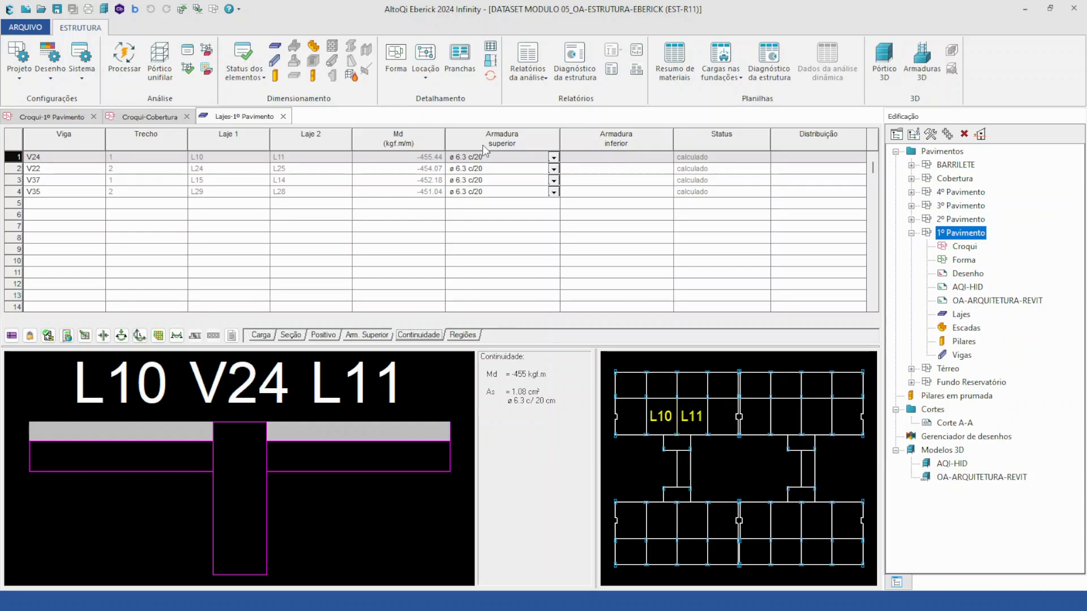
Step: Inspect the reinforcement regions of slabs L10, L11 and L12, including the bar options for L12's first Inferior X region
{"action": "left_click", "coordinate": [462, 334]}
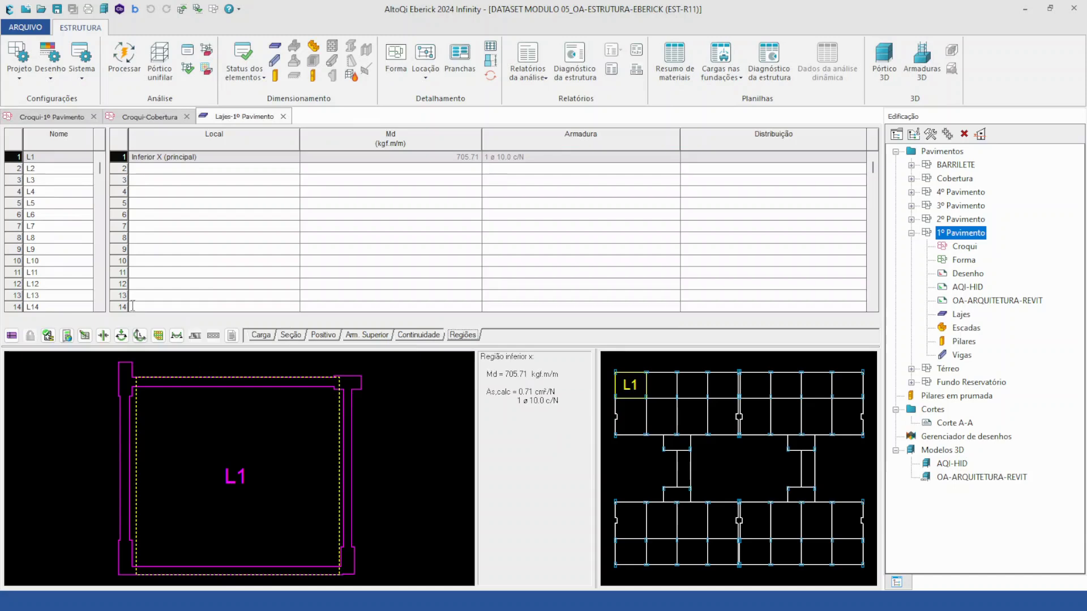
{"action": "left_click", "coordinate": [53, 263]}
{"action": "left_click", "coordinate": [54, 271]}
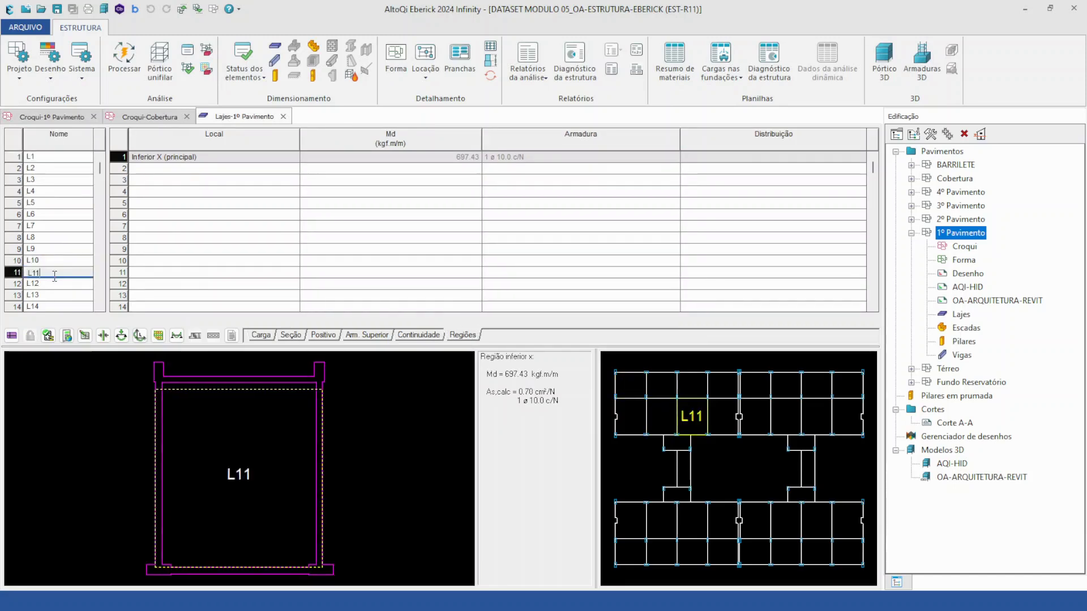
{"action": "left_click", "coordinate": [51, 282]}
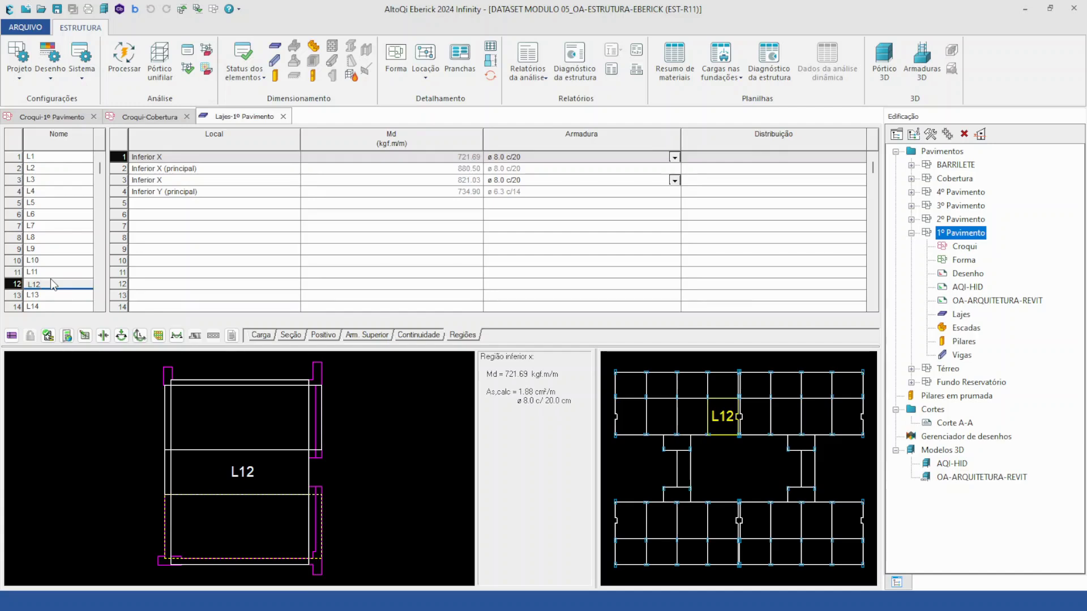
{"action": "left_click", "coordinate": [675, 157]}
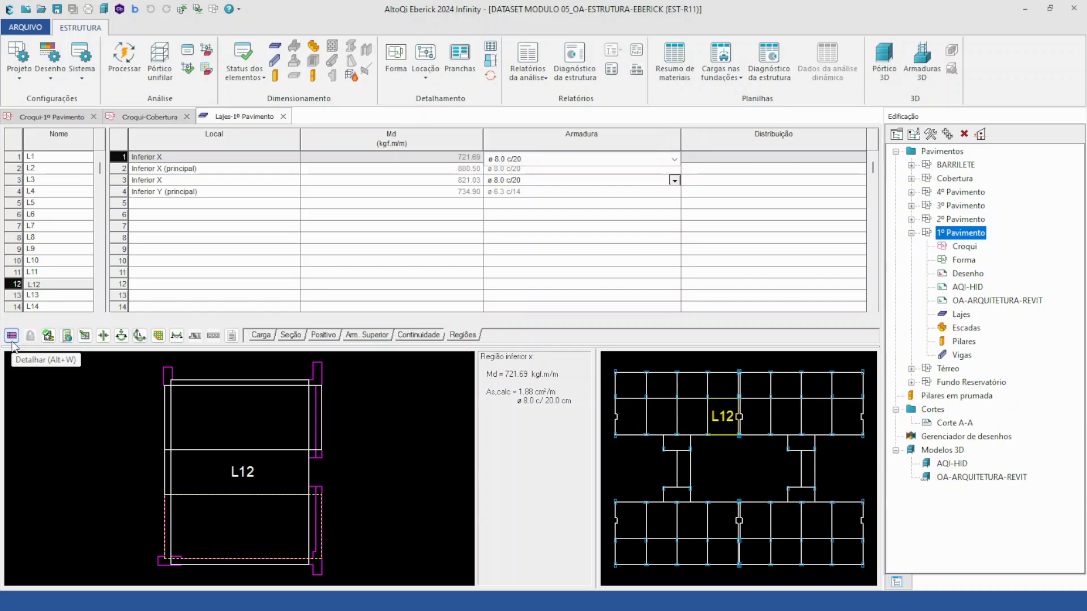
Step: Return to the positive reinforcement results, open the slab reactions diagram and examine the reactions around slabs L9 to L12
{"action": "left_click", "coordinate": [323, 336]}
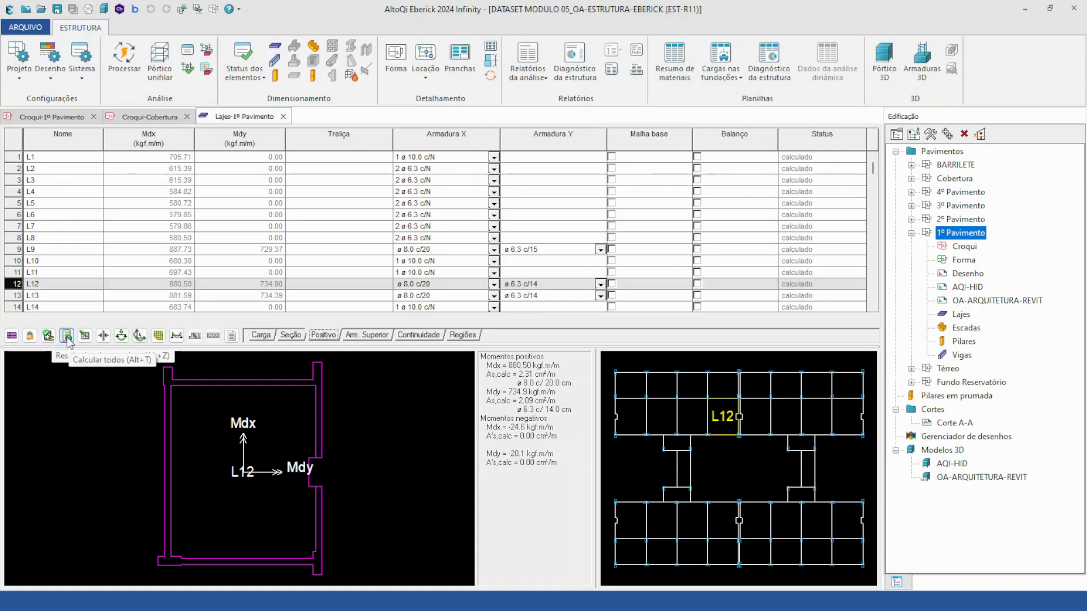
{"action": "left_click", "coordinate": [104, 337]}
{"action": "scroll", "coordinate": [129, 278], "scroll_direction": "up", "scroll_amount": 3}
{"action": "middle_click_drag", "start_coordinate": [129, 278], "coordinate": [351, 328]}
{"action": "middle_click_drag", "start_coordinate": [258, 270], "coordinate": [260, 328]}
{"action": "scroll", "coordinate": [311, 216], "scroll_direction": "up", "scroll_amount": 2}
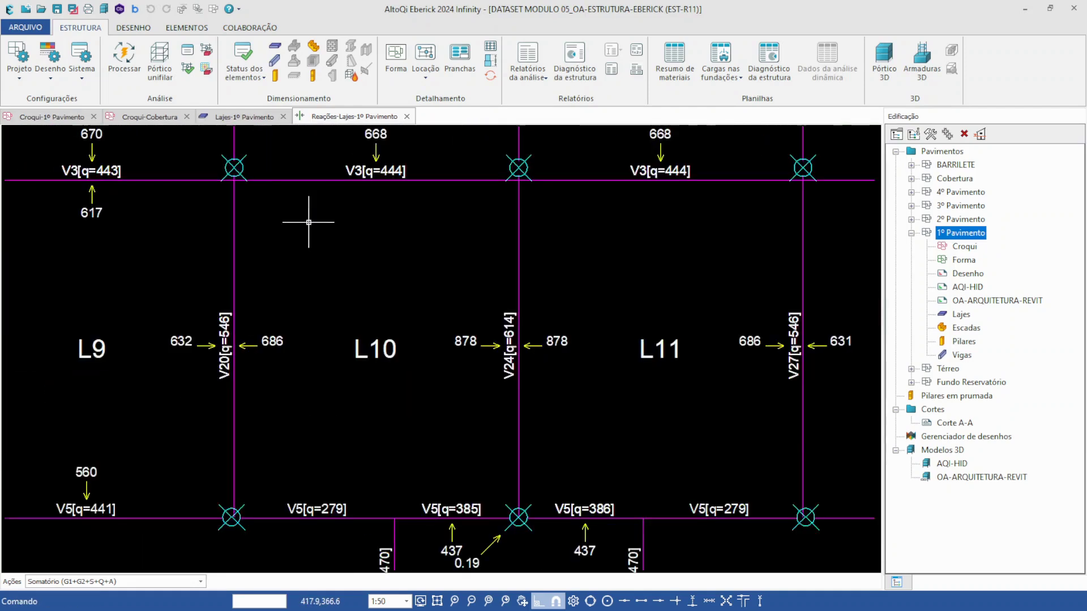
{"action": "middle_click_drag", "start_coordinate": [311, 231], "coordinate": [335, 285]}
{"action": "scroll", "coordinate": [336, 285], "scroll_direction": "down", "scroll_amount": 1}
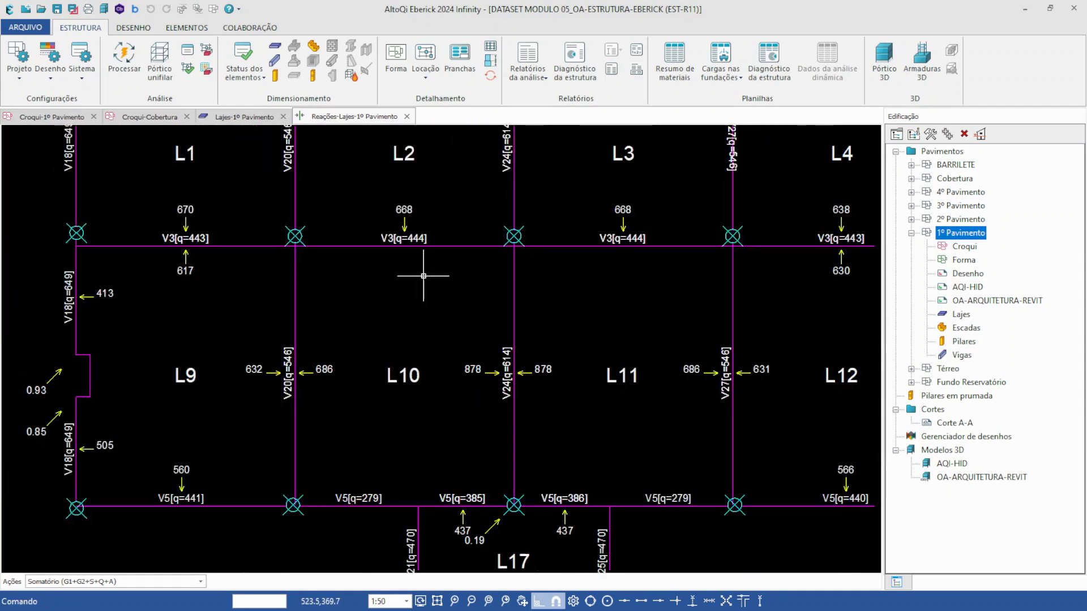
Step: Open the 1º Pavimento slab displacements diagram and examine the deflections of slabs L1 to L14
{"action": "left_click", "coordinate": [244, 116]}
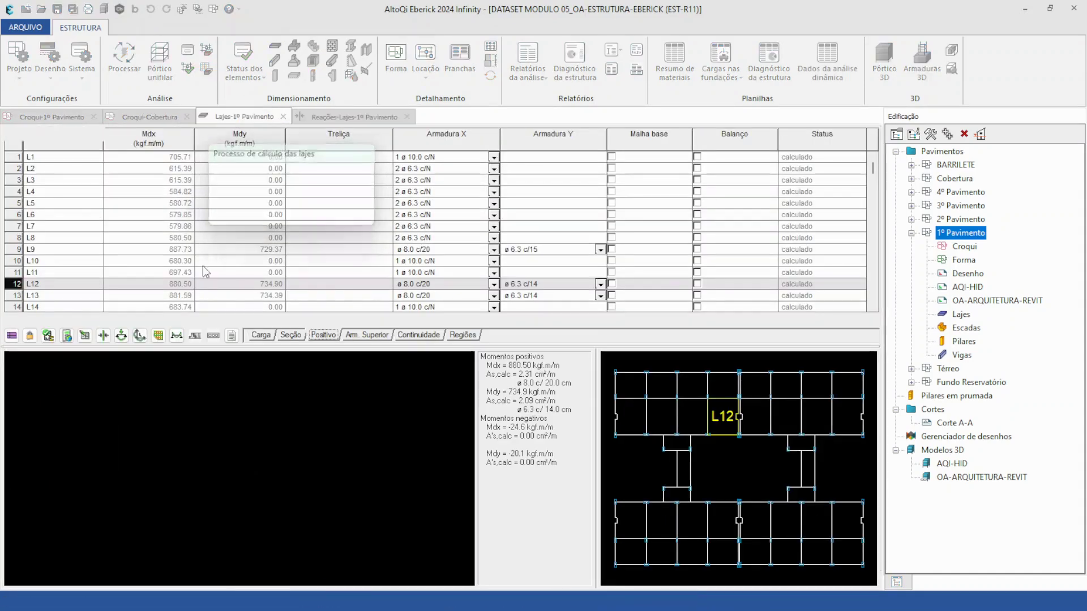
{"action": "left_click", "coordinate": [124, 340]}
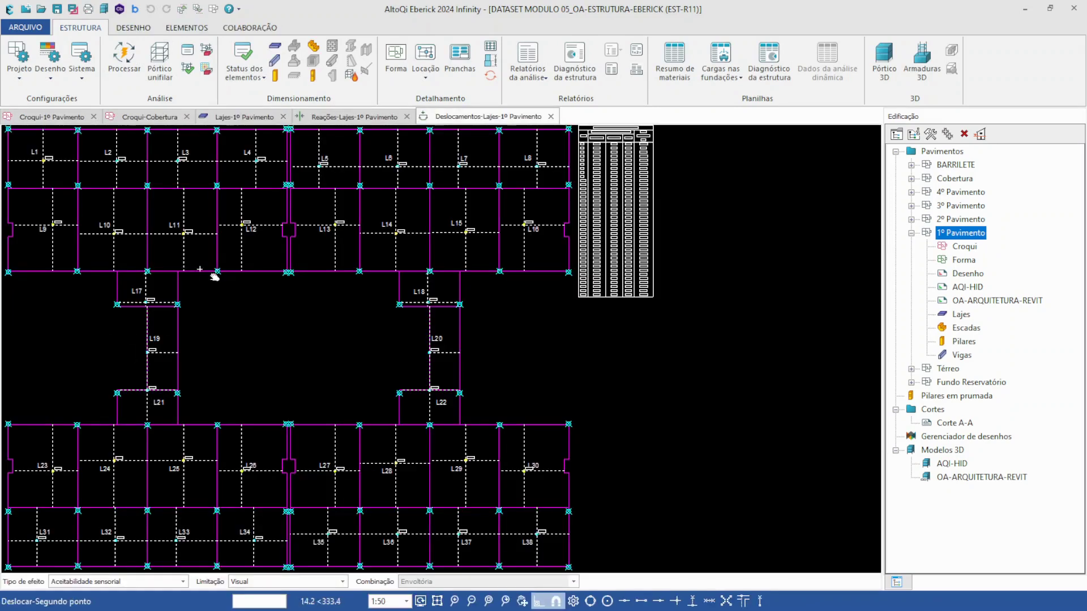
{"action": "scroll", "coordinate": [387, 311], "scroll_direction": "up", "scroll_amount": 2}
{"action": "middle_click_drag", "start_coordinate": [177, 284], "coordinate": [366, 305]}
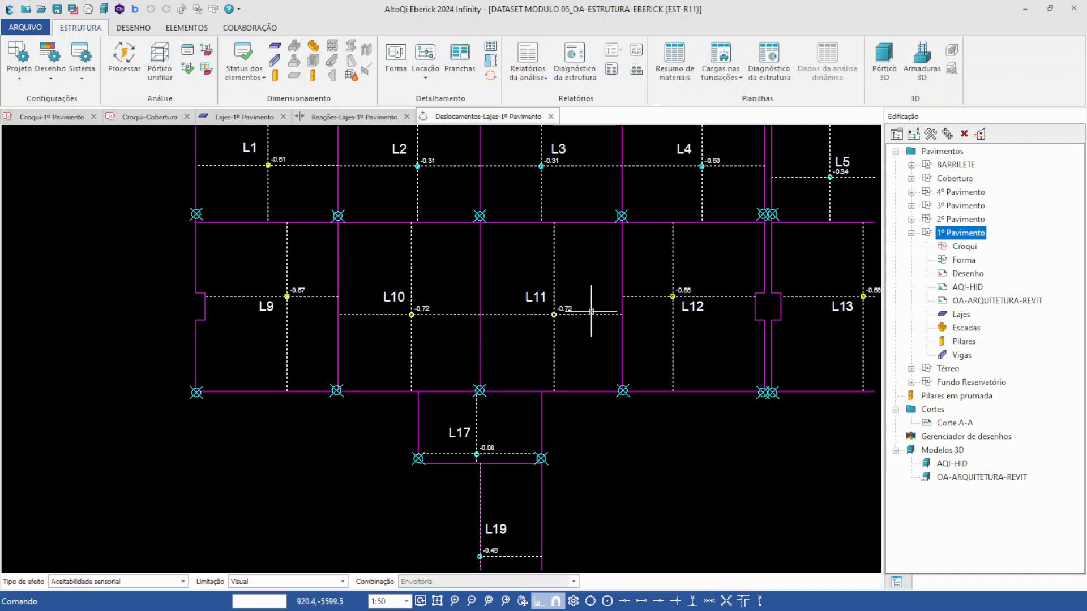
{"action": "middle_click_drag", "start_coordinate": [577, 309], "coordinate": [459, 344]}
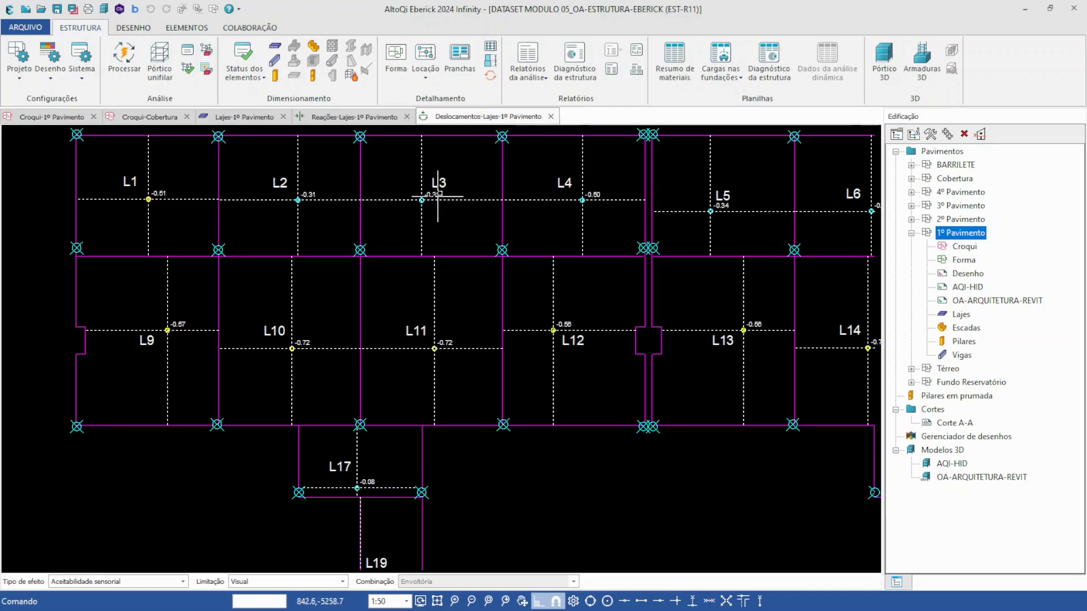
Step: Open the 1º Pavimento slab moments diagram from the slab design window and inspect slabs L9 to L12
{"action": "left_click", "coordinate": [247, 118]}
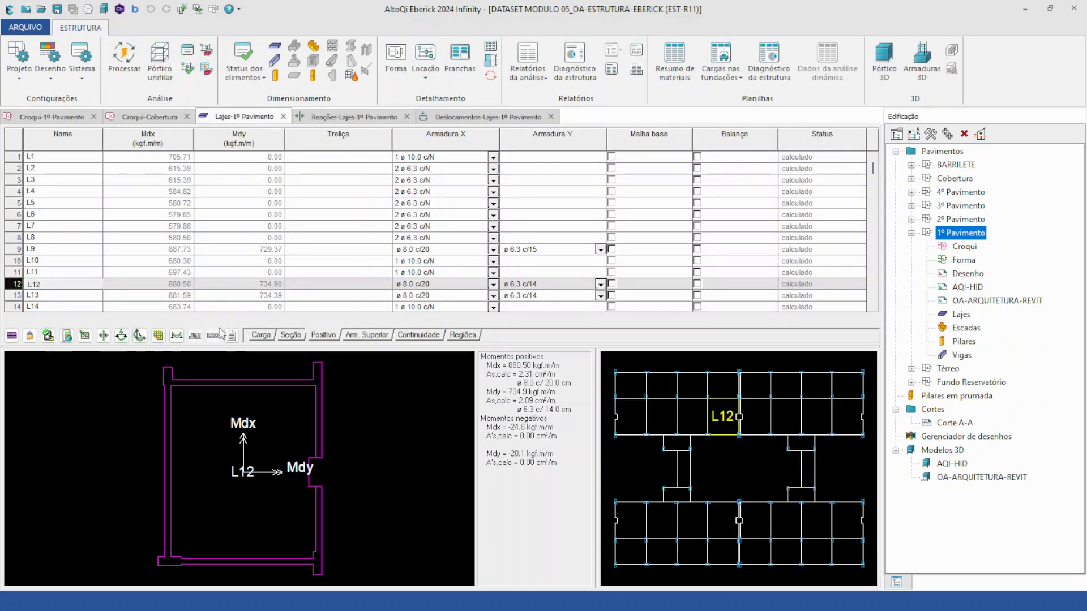
{"action": "left_click", "coordinate": [140, 336]}
{"action": "scroll", "coordinate": [297, 249], "scroll_direction": "up", "scroll_amount": 3}
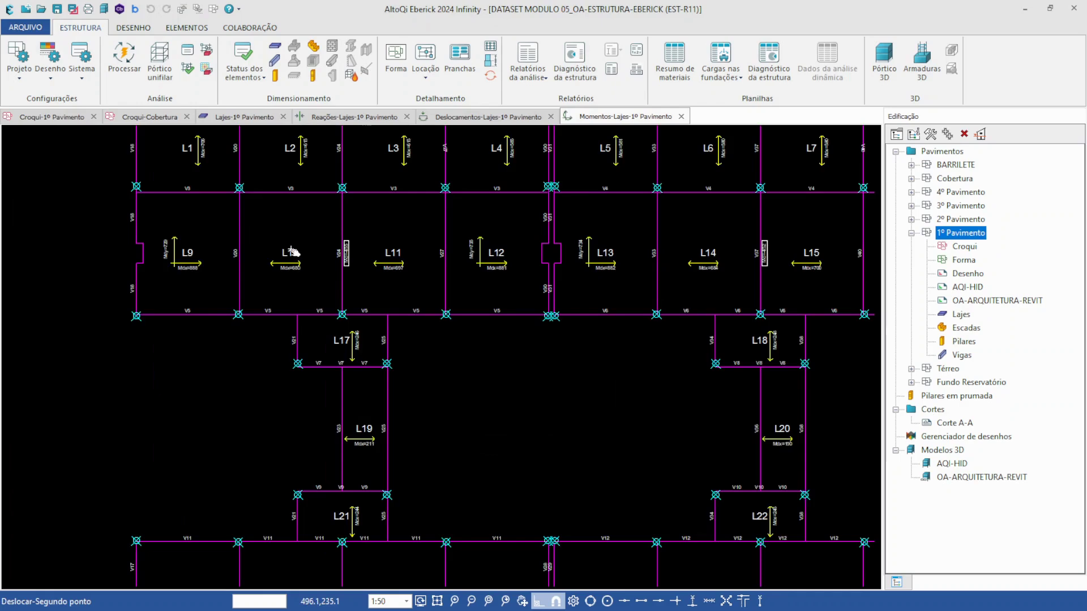
Step: Examine the design moments of slabs L9 to L12 and the negative moment at beam V24
{"action": "middle_click_drag", "start_coordinate": [302, 282], "coordinate": [303, 261]}
{"action": "scroll", "coordinate": [283, 249], "scroll_direction": "up", "scroll_amount": 3}
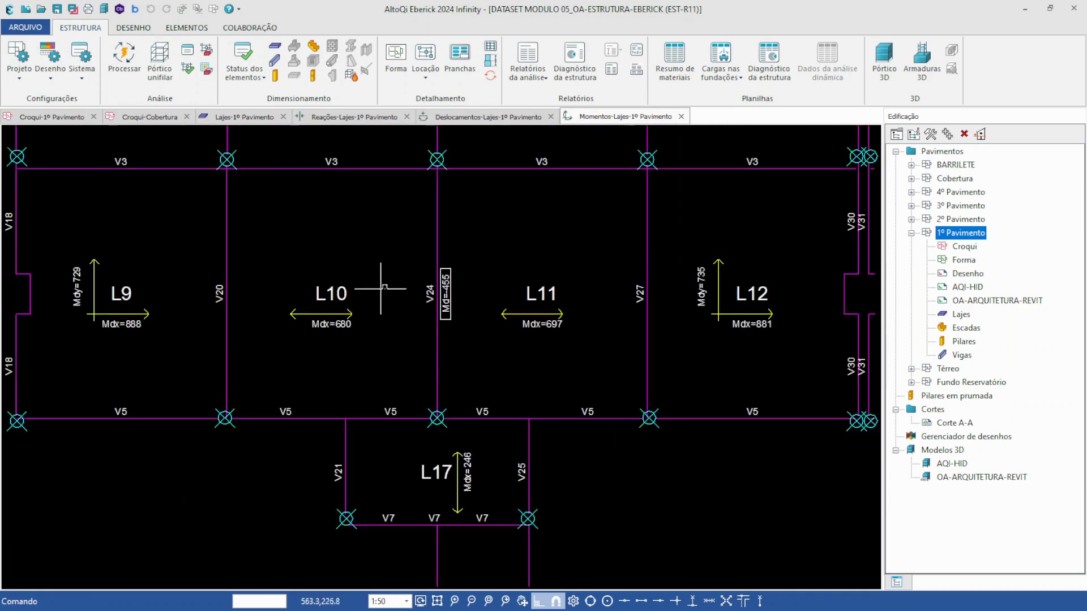
{"action": "scroll", "coordinate": [396, 290], "scroll_direction": "down", "scroll_amount": 2}
Step: Open the 1º Pavimento slab grid from the slab design window and examine its Modelo elástico Deslocamentos results
{"action": "left_click", "coordinate": [244, 116]}
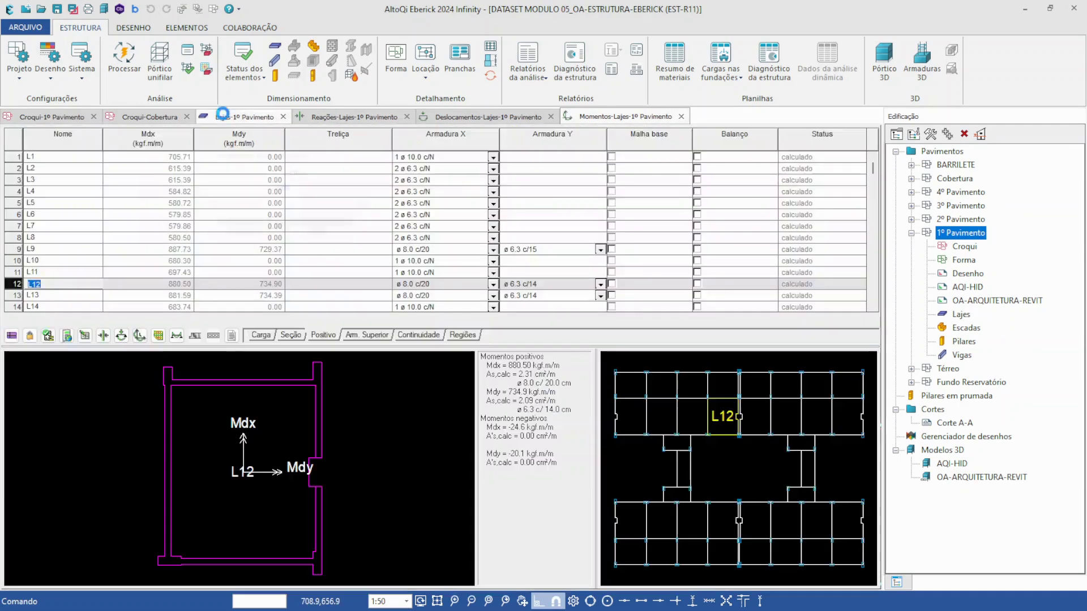
{"action": "left_click", "coordinate": [158, 335]}
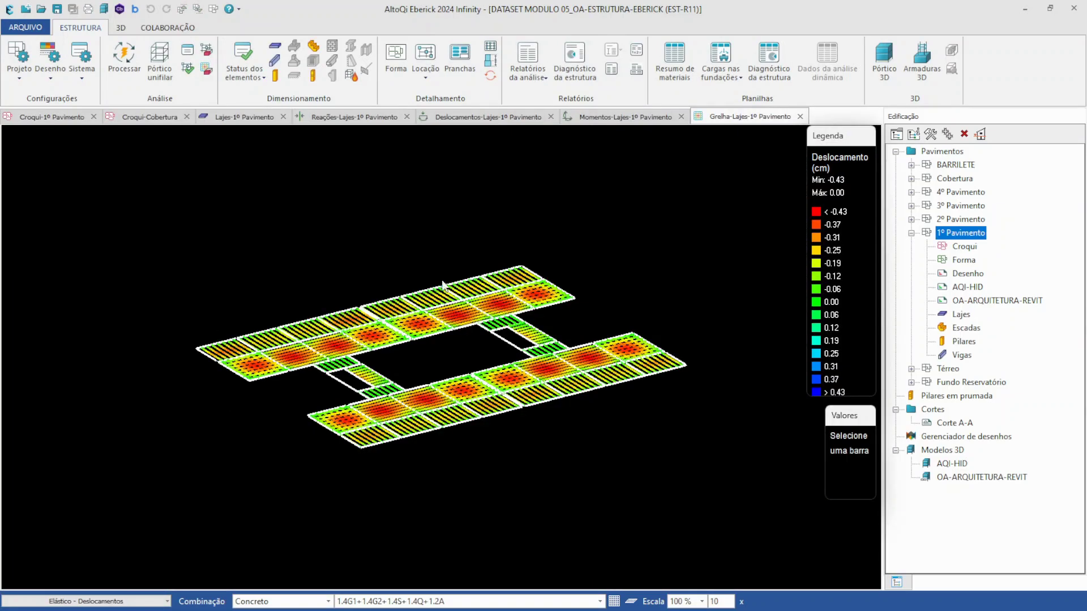
{"action": "left_click", "coordinate": [135, 604]}
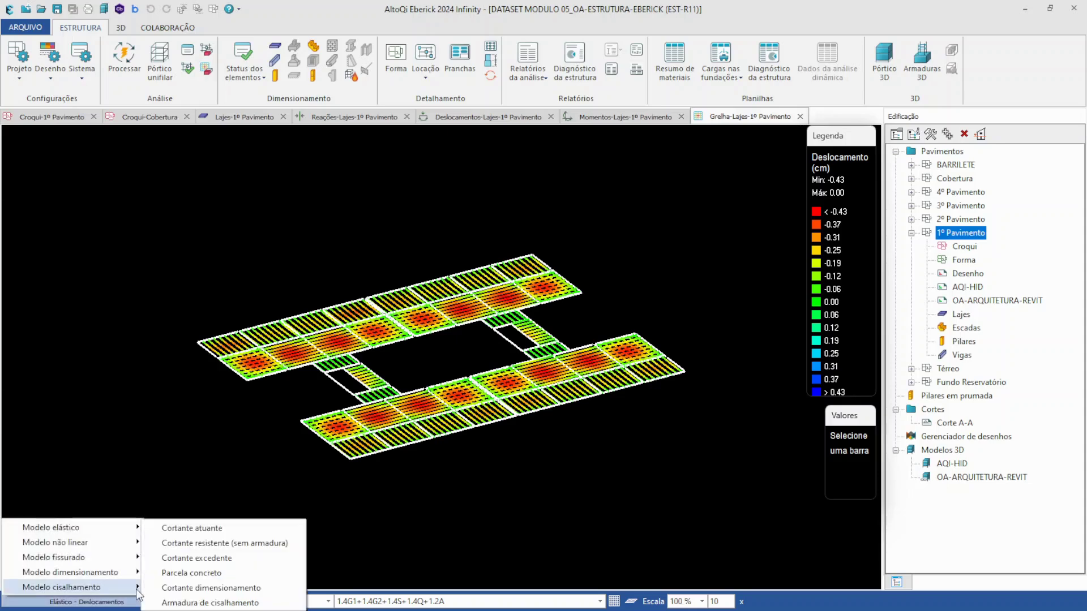
{"action": "mouse_move", "coordinate": [129, 527]}
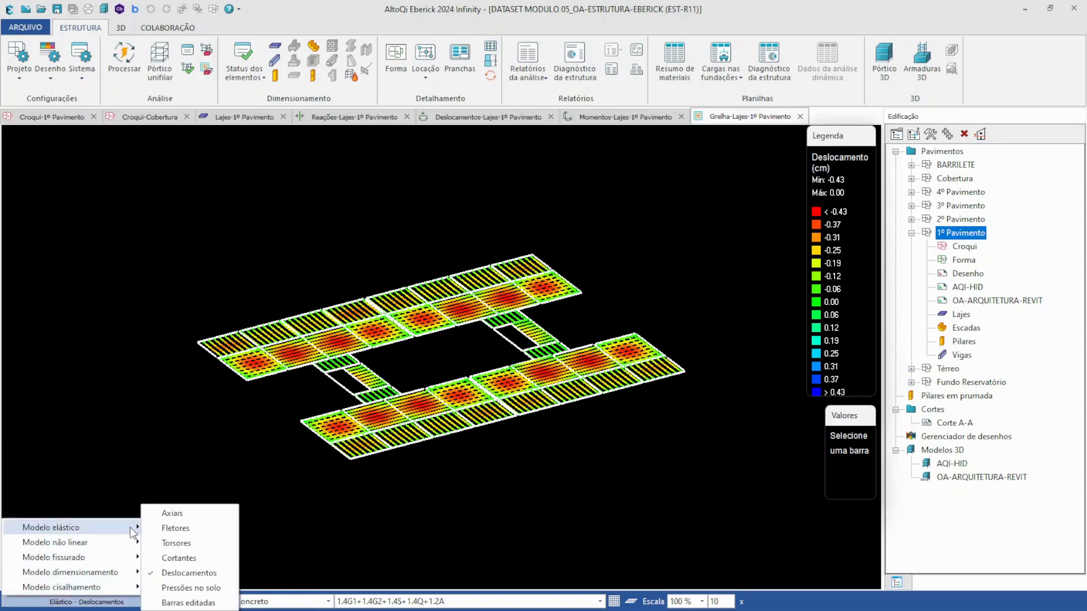
{"action": "left_click", "coordinate": [181, 573]}
{"action": "scroll", "coordinate": [433, 263], "scroll_direction": "up", "scroll_amount": 5}
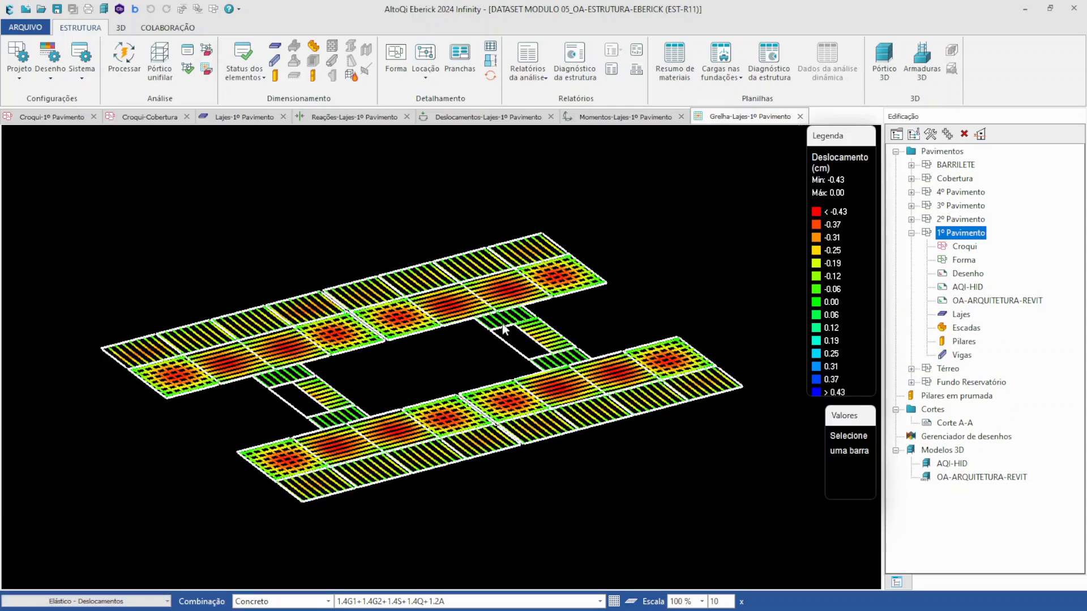
{"action": "scroll", "coordinate": [433, 264], "scroll_direction": "down", "scroll_amount": 3}
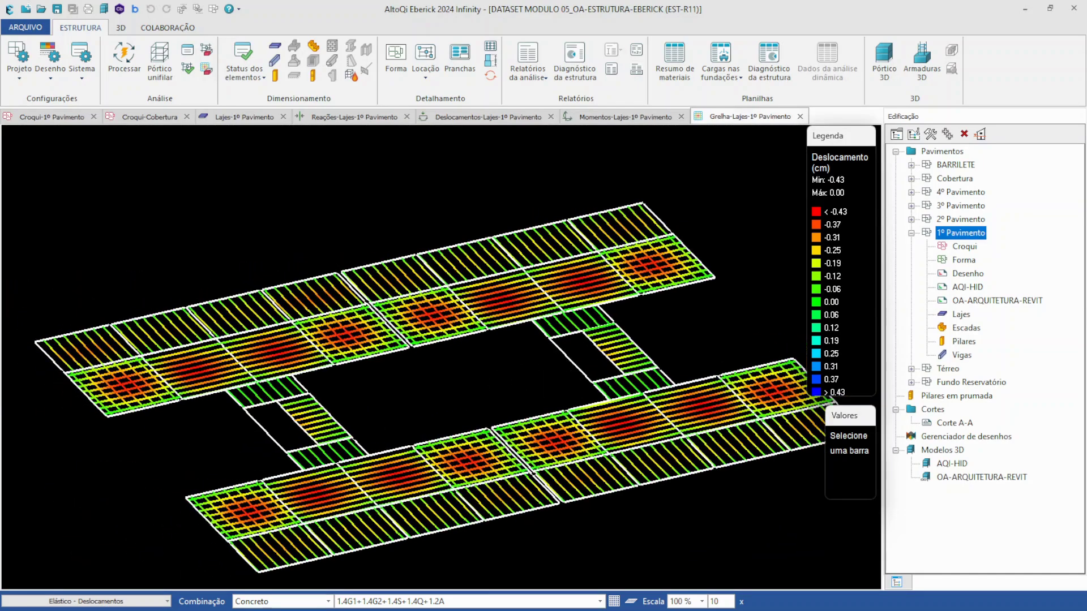
Step: Display the Armadura superior results of Modelo dimensionamento on the slab grid and inspect their distribution
{"action": "left_click", "coordinate": [109, 600]}
{"action": "mouse_move", "coordinate": [115, 571]}
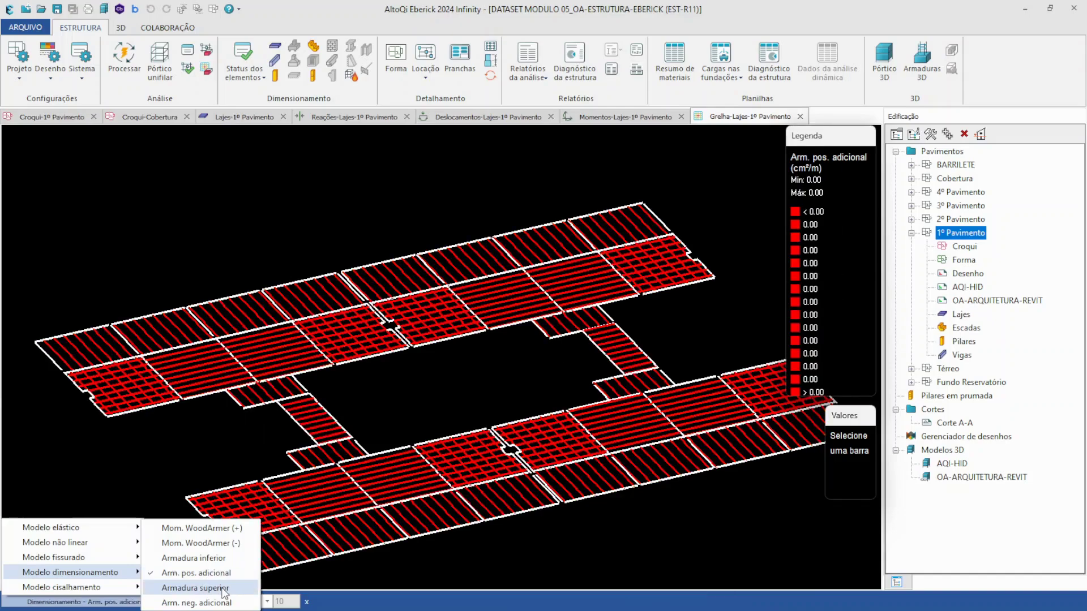
{"action": "left_click", "coordinate": [195, 588]}
{"action": "left_click_drag", "start_coordinate": [562, 266], "coordinate": [317, 292]}
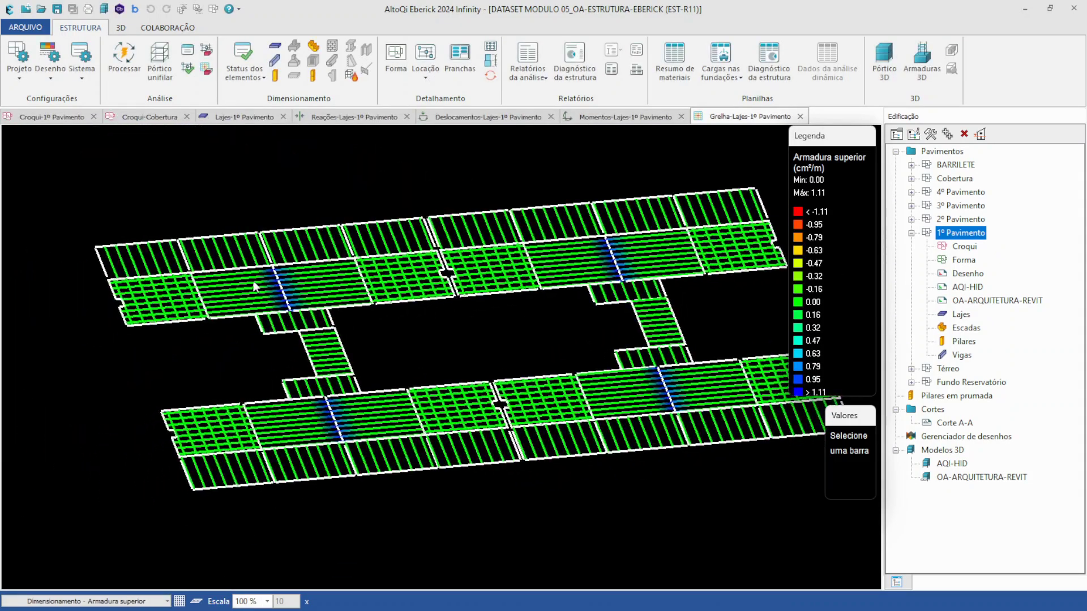
{"action": "left_click_drag", "start_coordinate": [253, 280], "coordinate": [281, 294]}
Step: Return to the slab design window and check the Punção dos pilares and Largura máxima das vigas options
{"action": "left_click", "coordinate": [241, 115]}
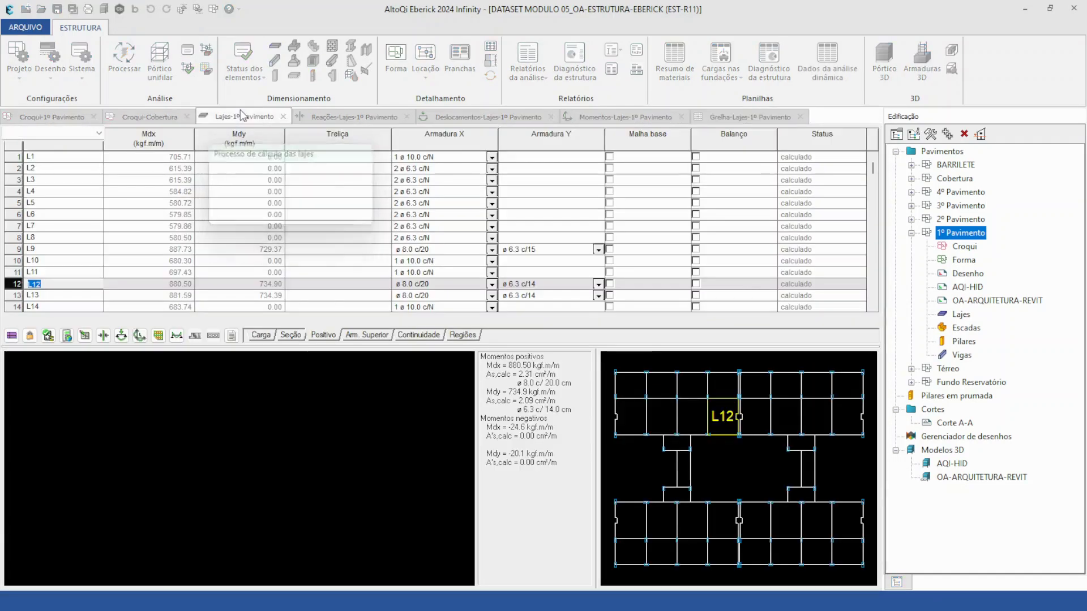
{"action": "left_click", "coordinate": [177, 335]}
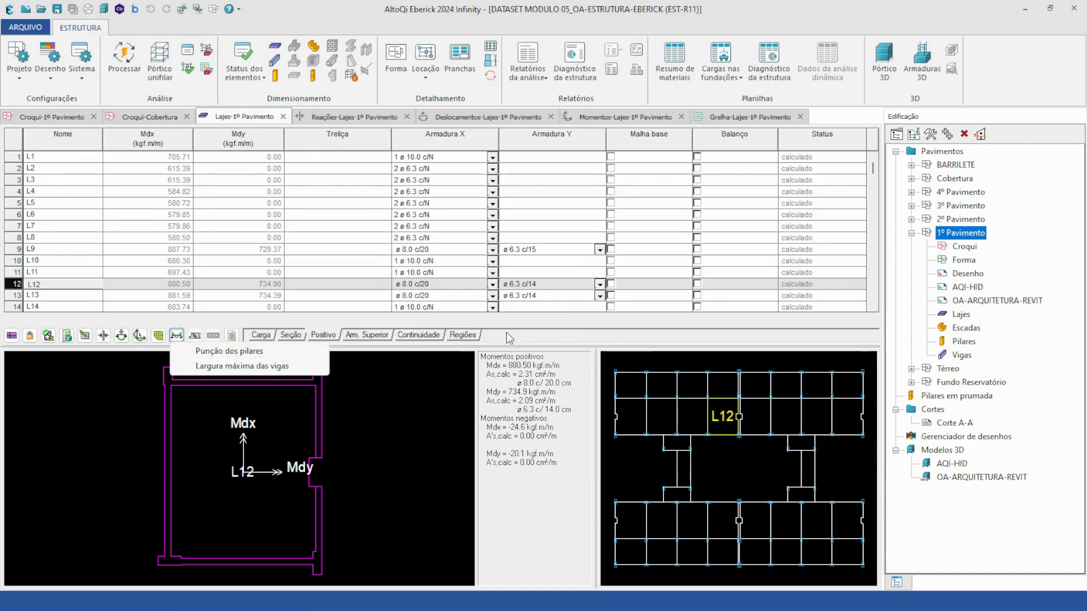
{"action": "left_click", "coordinate": [277, 384]}
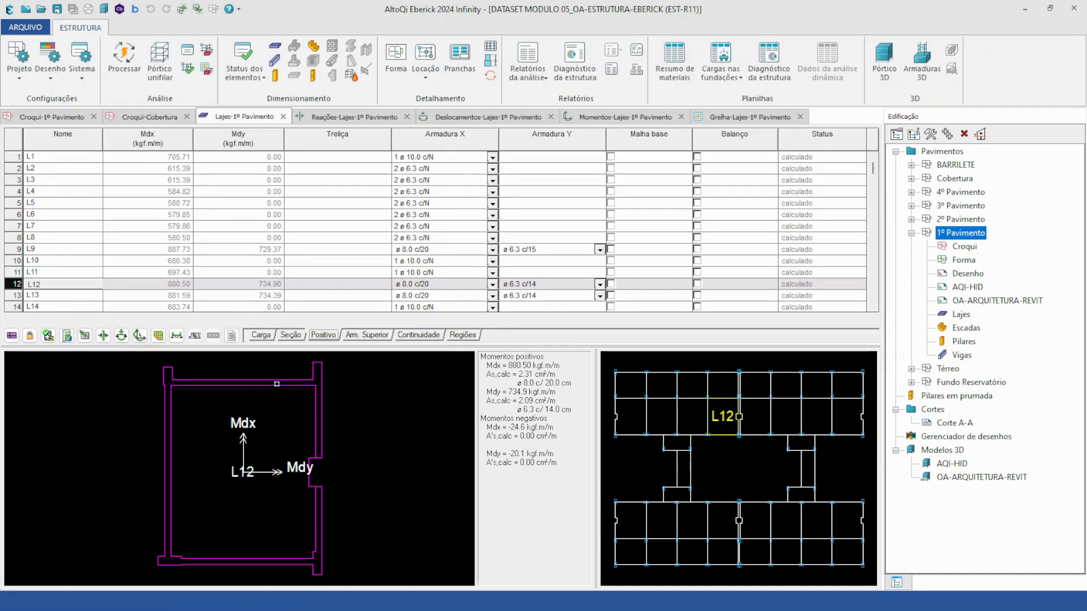
Step: Open the Cálculos report for the 1º Pavimento slabs and review the positive and continuity negative reinforcement tables
{"action": "left_click", "coordinate": [231, 336]}
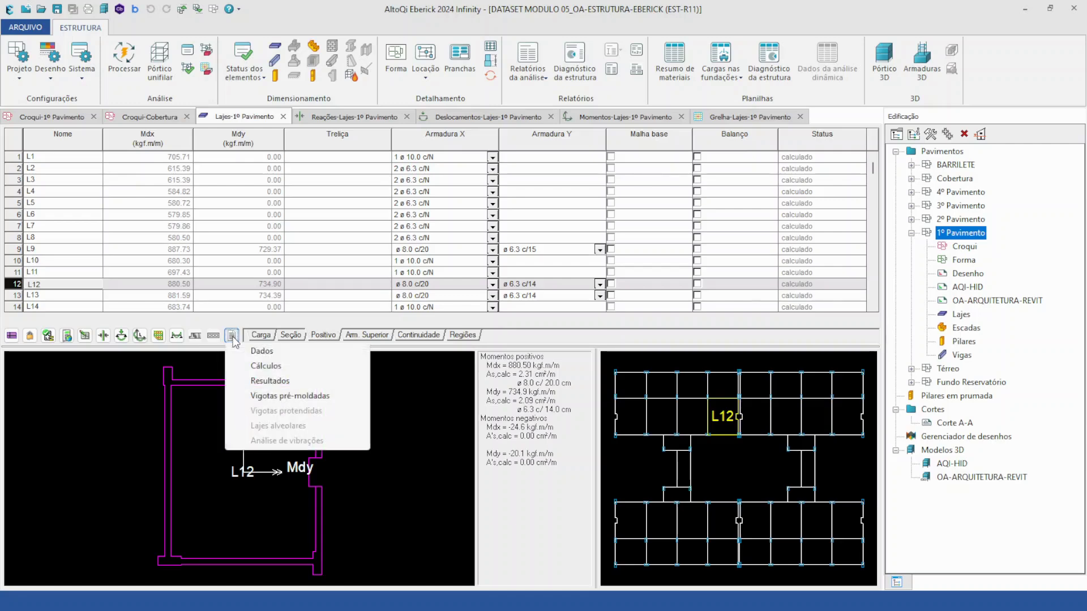
{"action": "left_click", "coordinate": [275, 367]}
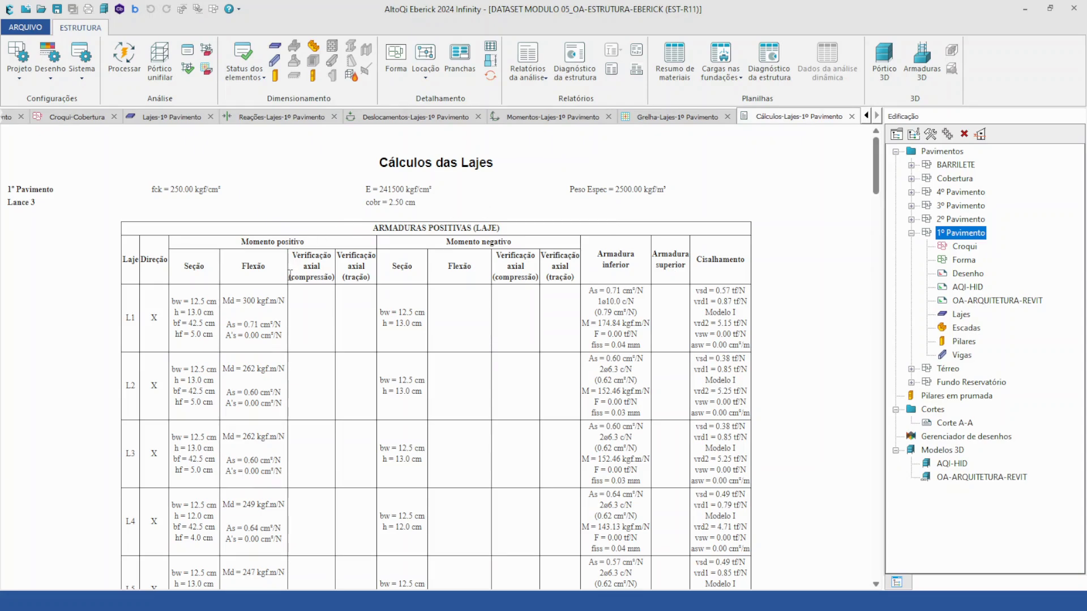
{"action": "scroll", "coordinate": [341, 220], "scroll_direction": "down", "scroll_amount": 2}
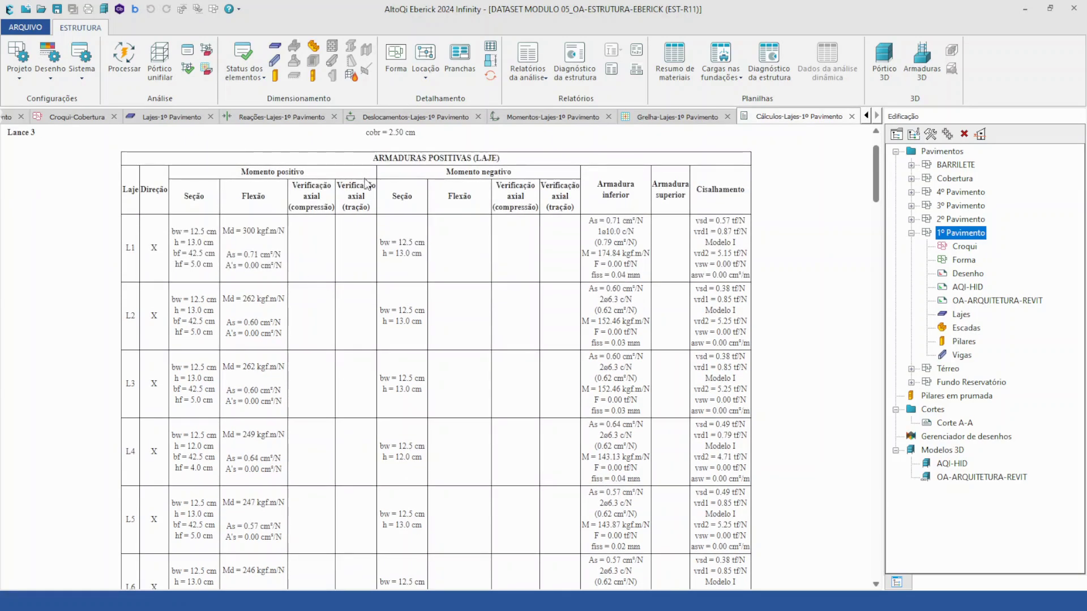
{"action": "scroll", "coordinate": [371, 192], "scroll_direction": "down", "scroll_amount": 20}
{"action": "scroll", "coordinate": [437, 210], "scroll_direction": "down", "scroll_amount": 20}
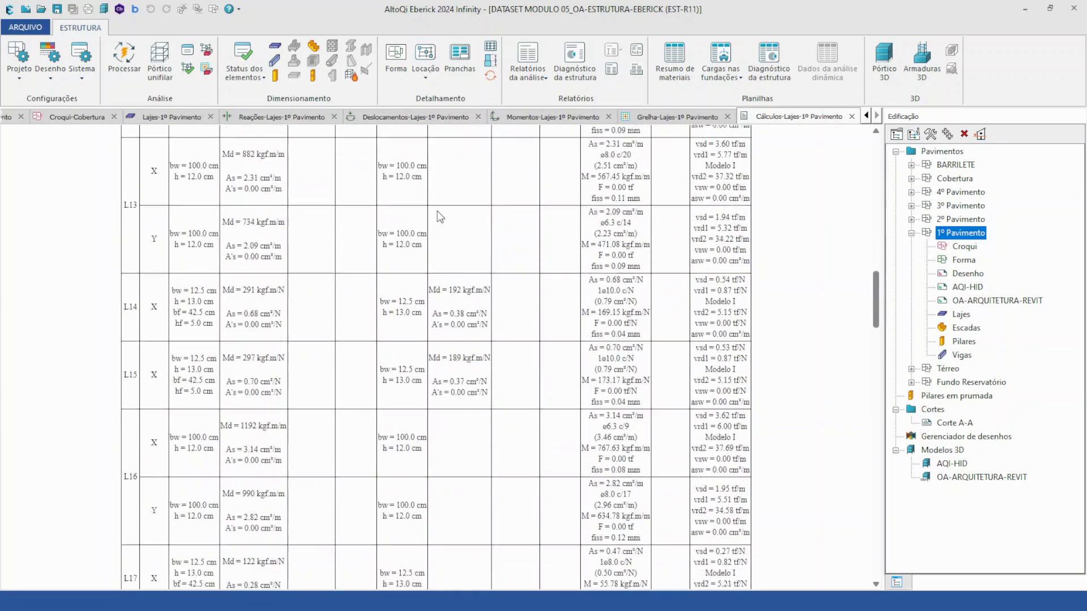
{"action": "scroll", "coordinate": [439, 214], "scroll_direction": "down", "scroll_amount": 15}
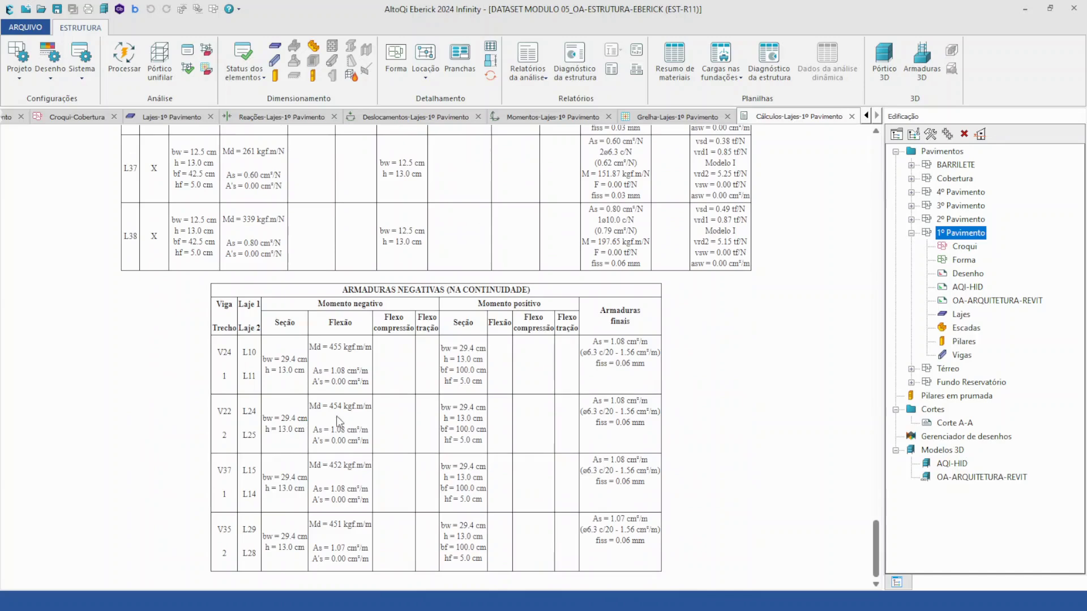
Step: Set the thickness h of slab L12 to 7 cm in the section data and recalculate the slabs
{"action": "left_click", "coordinate": [174, 118]}
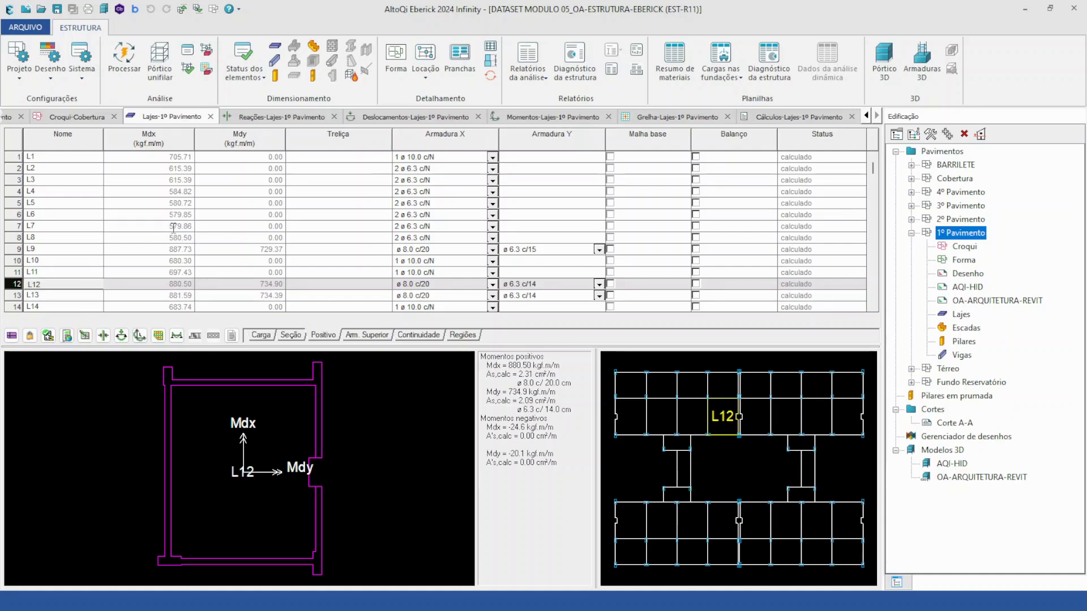
{"action": "left_click", "coordinate": [78, 285]}
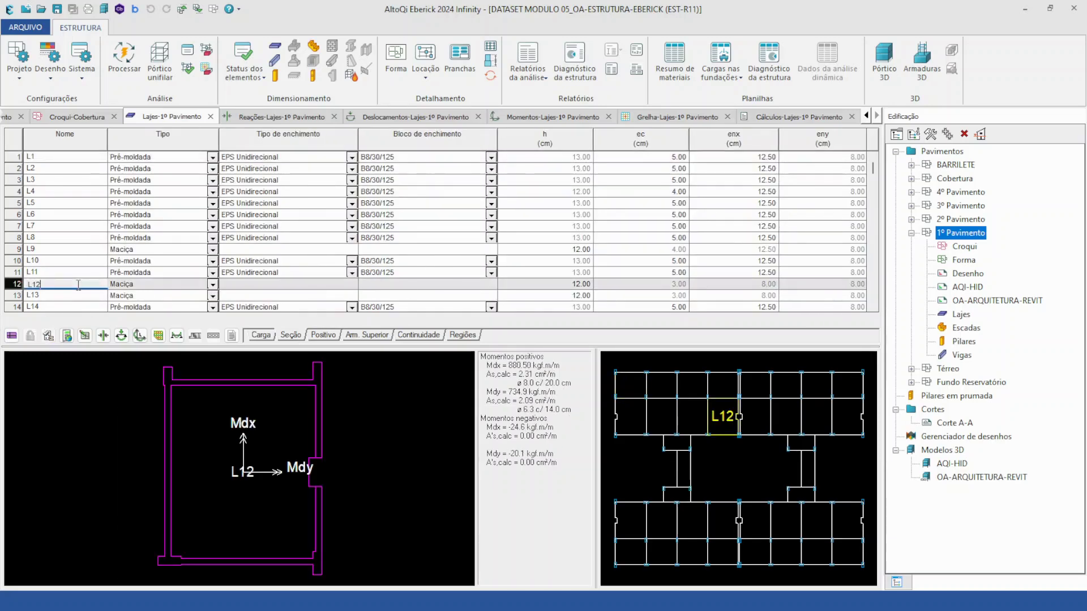
{"action": "left_click", "coordinate": [570, 285]}
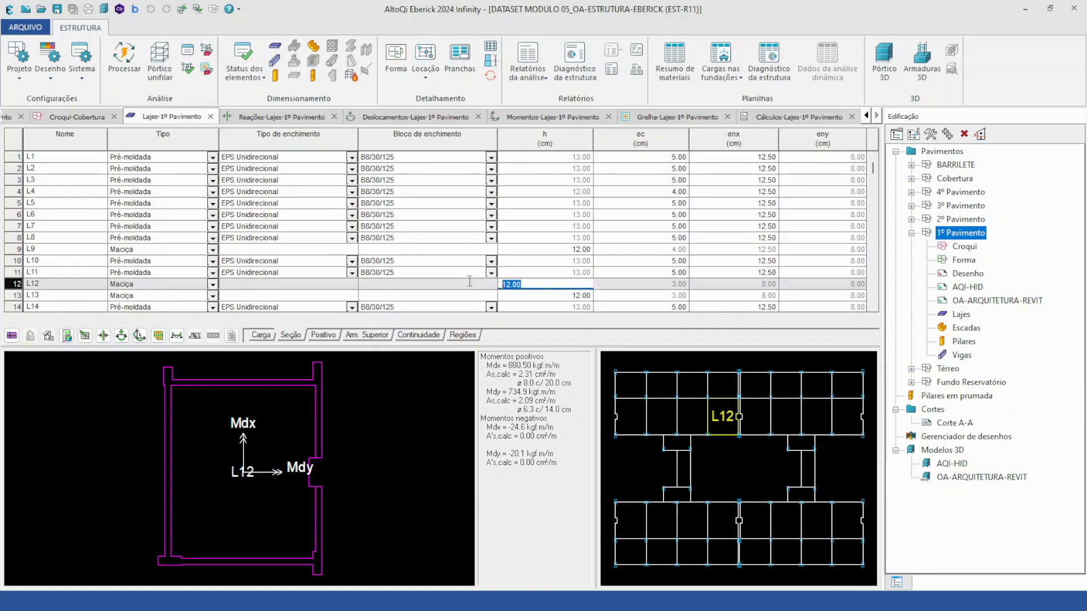
{"action": "type", "text": "7"}
{"action": "key", "text": "Return"}
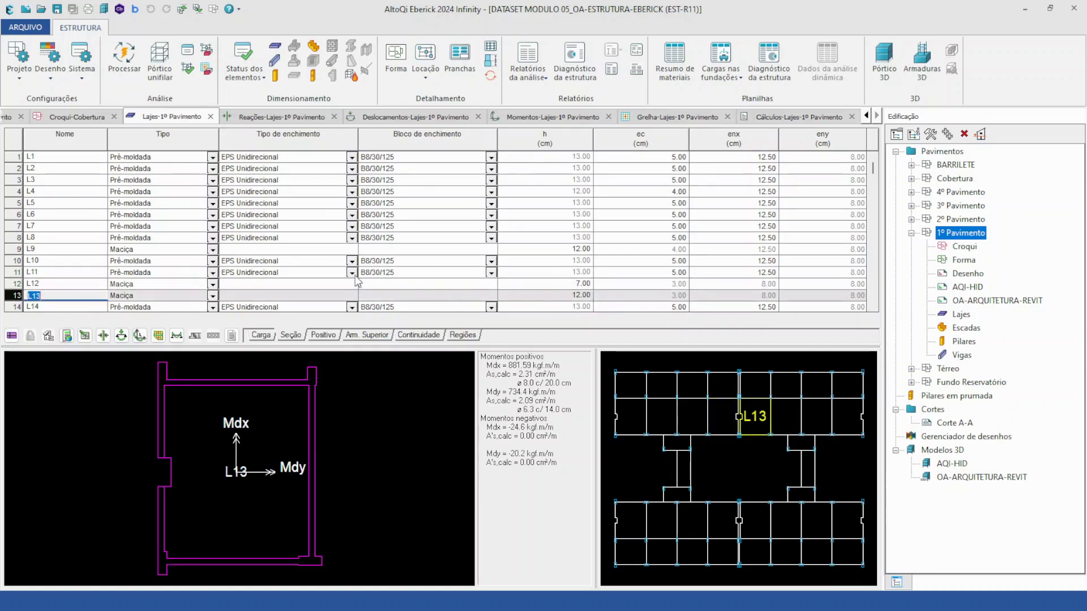
{"action": "left_click", "coordinate": [71, 336]}
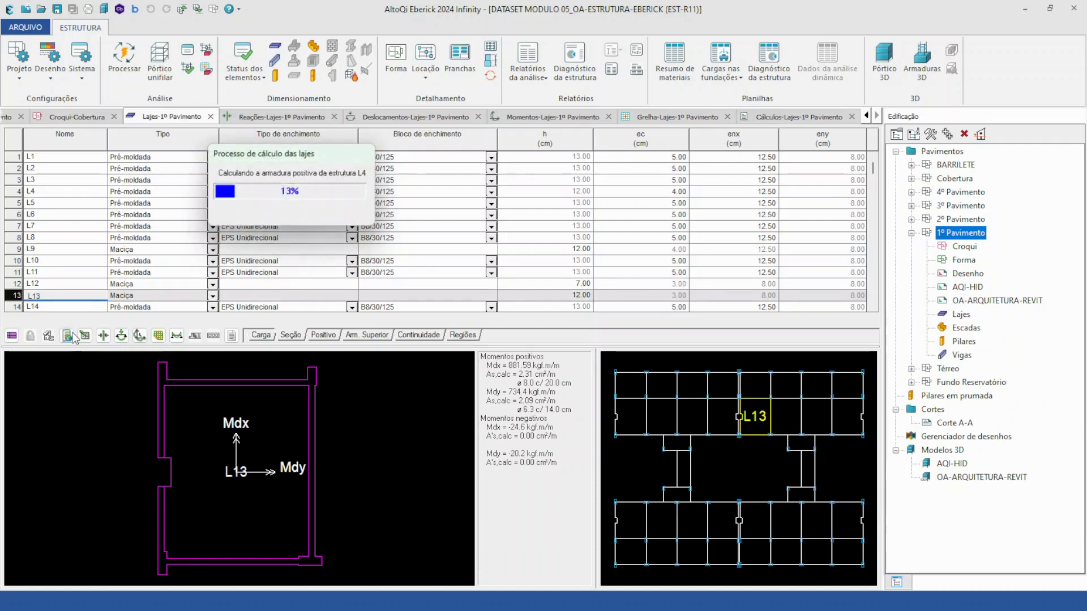
Step: Check slab L12's positive reinforcement, list its results per bar diameter and open the help for error A02
{"action": "left_click", "coordinate": [50, 287]}
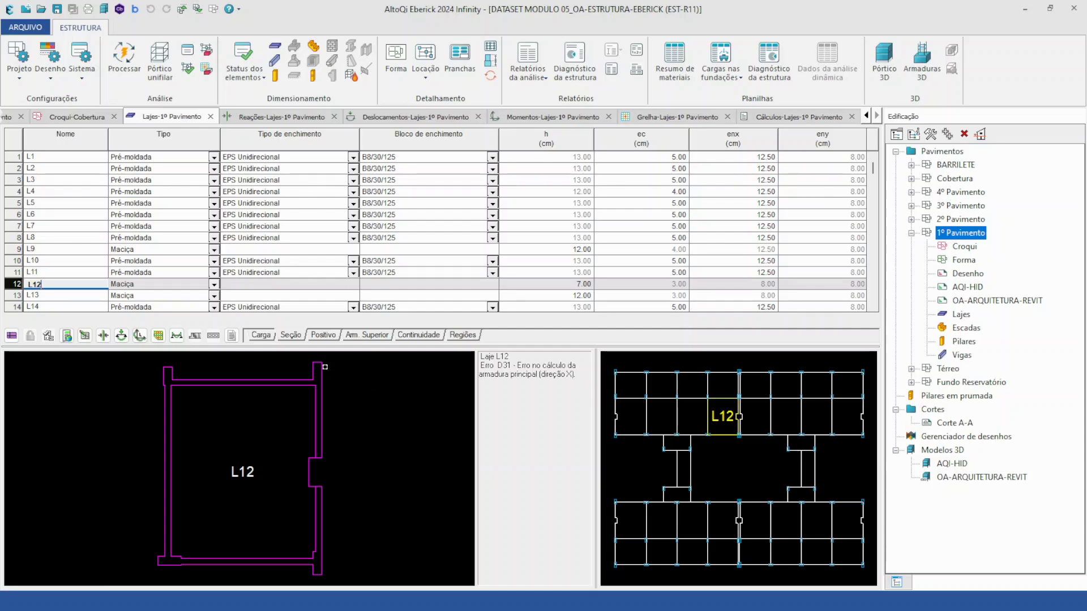
{"action": "left_click", "coordinate": [323, 337]}
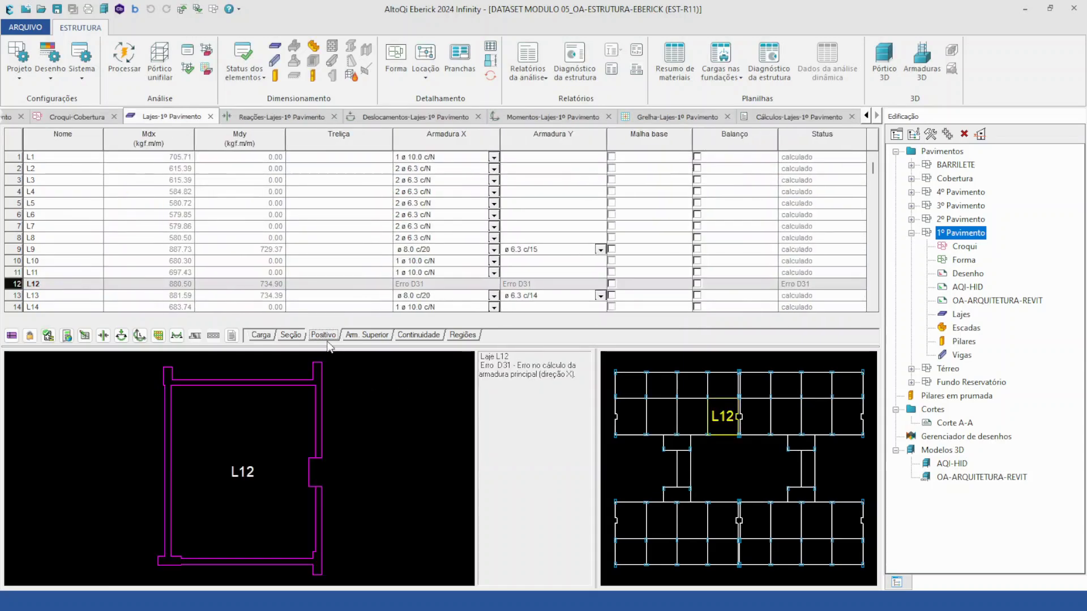
{"action": "left_click", "coordinate": [49, 337]}
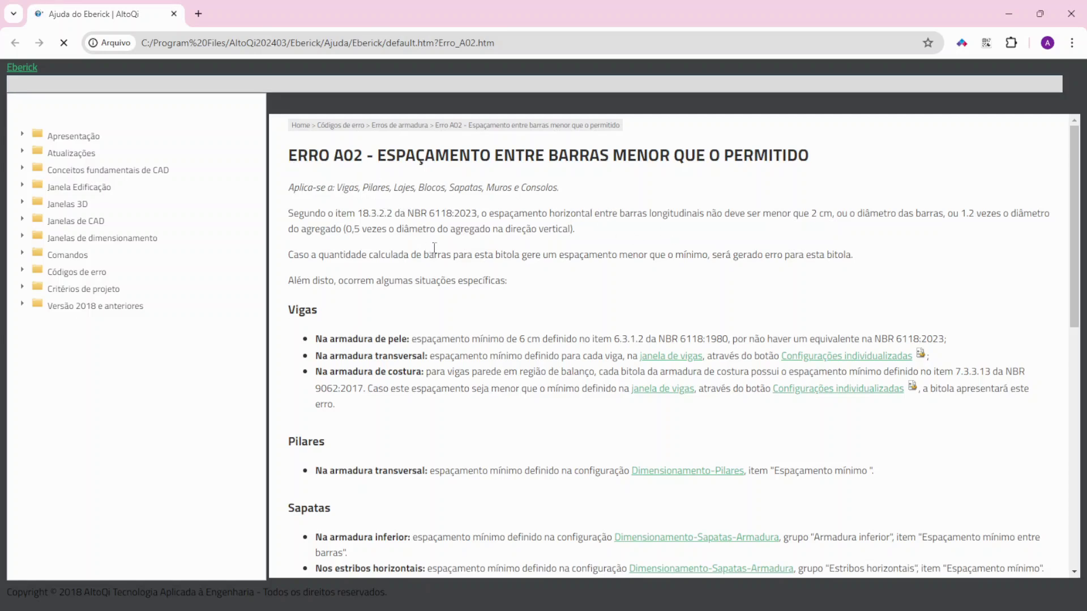
Step: Read the cited NBR 6118 item and the Solução section for error A02, then close the help and results windows
{"action": "left_click_drag", "start_coordinate": [364, 211], "coordinate": [393, 213]}
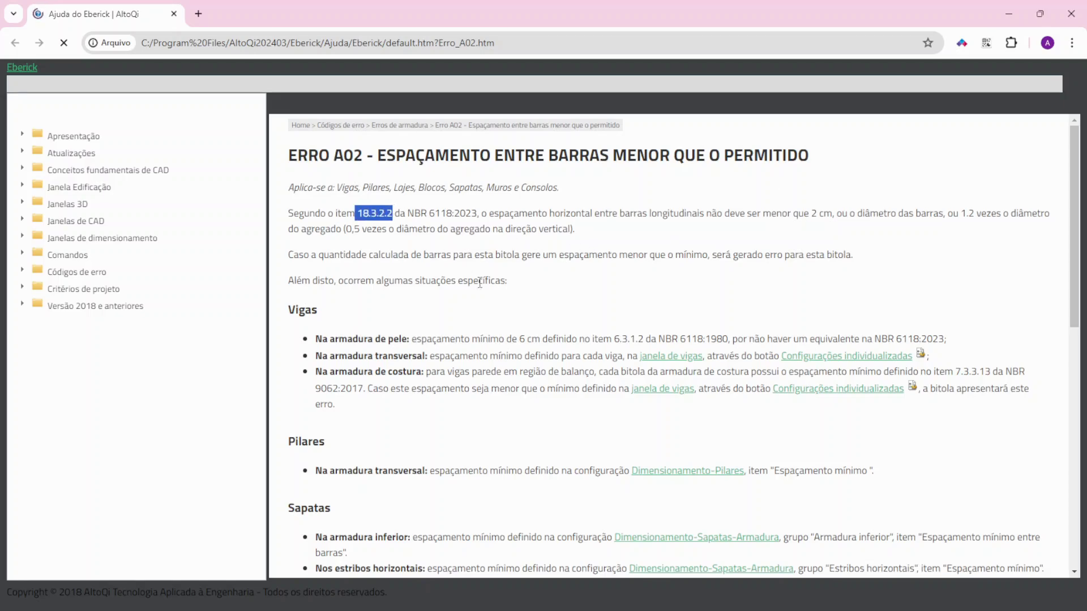
{"action": "scroll", "coordinate": [484, 282], "scroll_direction": "down", "scroll_amount": 8}
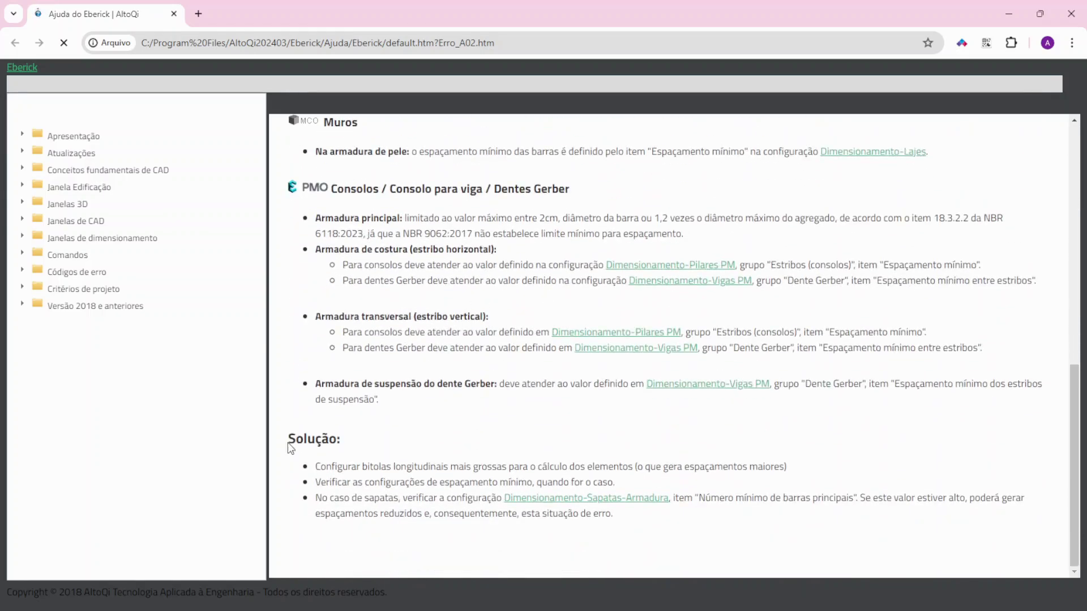
{"action": "left_click_drag", "start_coordinate": [288, 447], "coordinate": [342, 447]}
{"action": "left_click", "coordinate": [456, 452]}
{"action": "left_click", "coordinate": [1000, 12]}
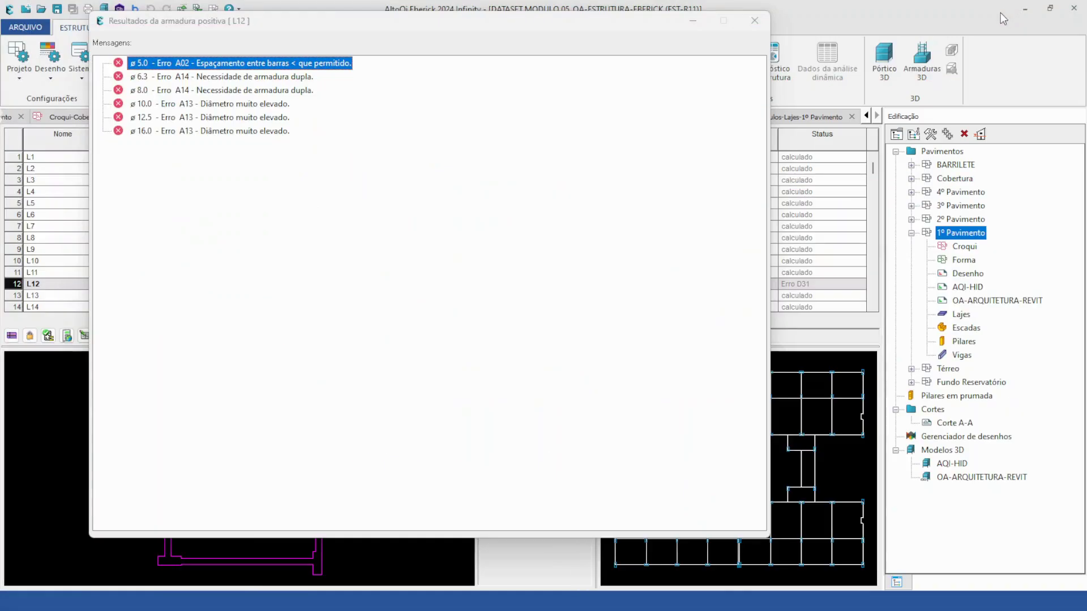
{"action": "left_click", "coordinate": [753, 25]}
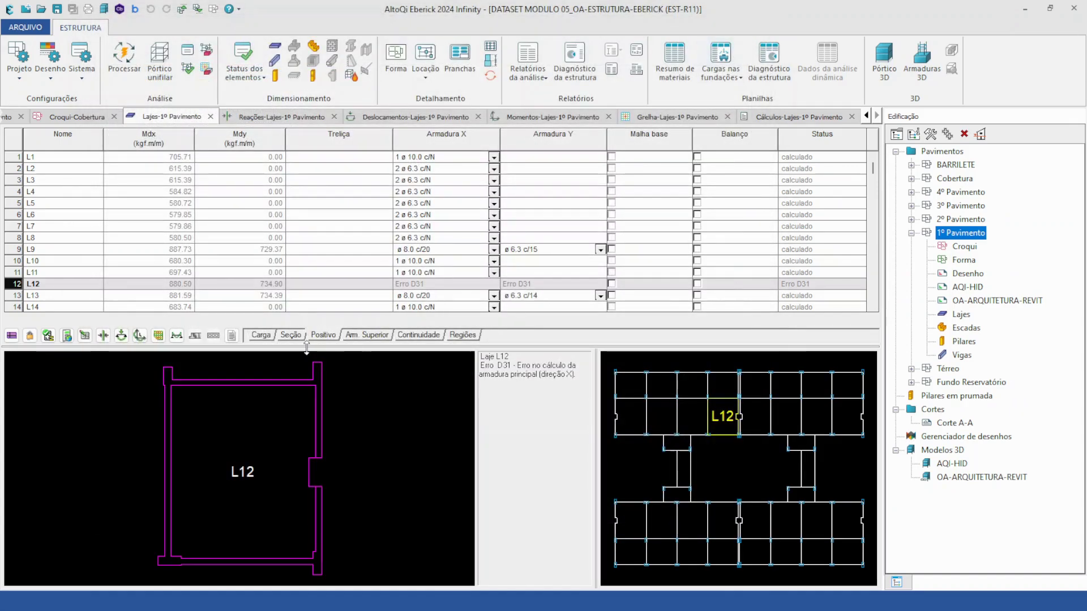
Step: Set the thickness h of slab L12 to 12 cm in the section data and recalculate the slabs
{"action": "left_click", "coordinate": [290, 335]}
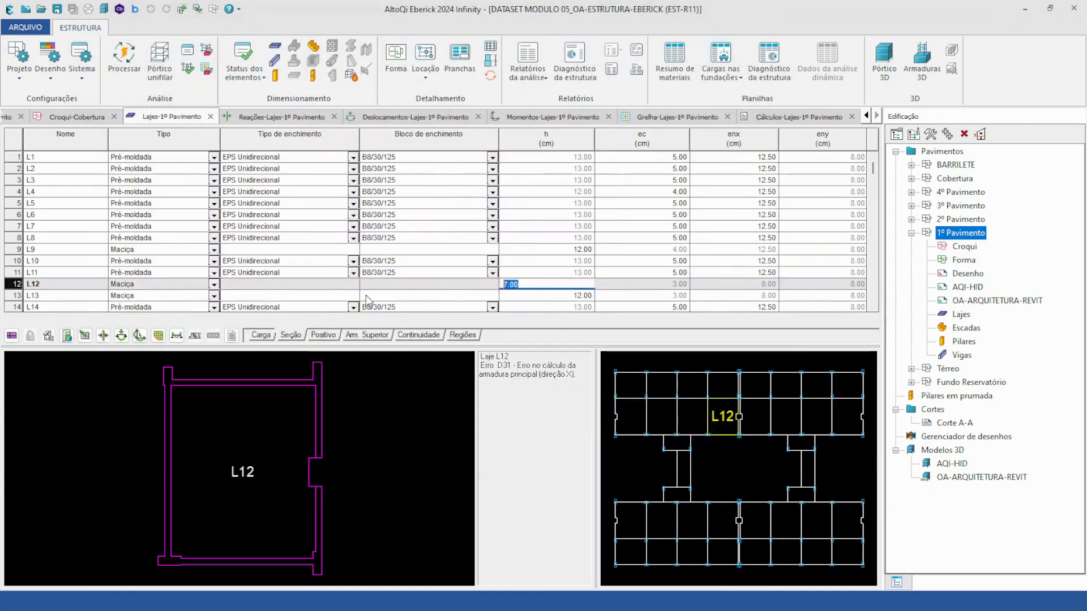
{"action": "type", "text": "12"}
{"action": "left_click", "coordinate": [67, 336]}
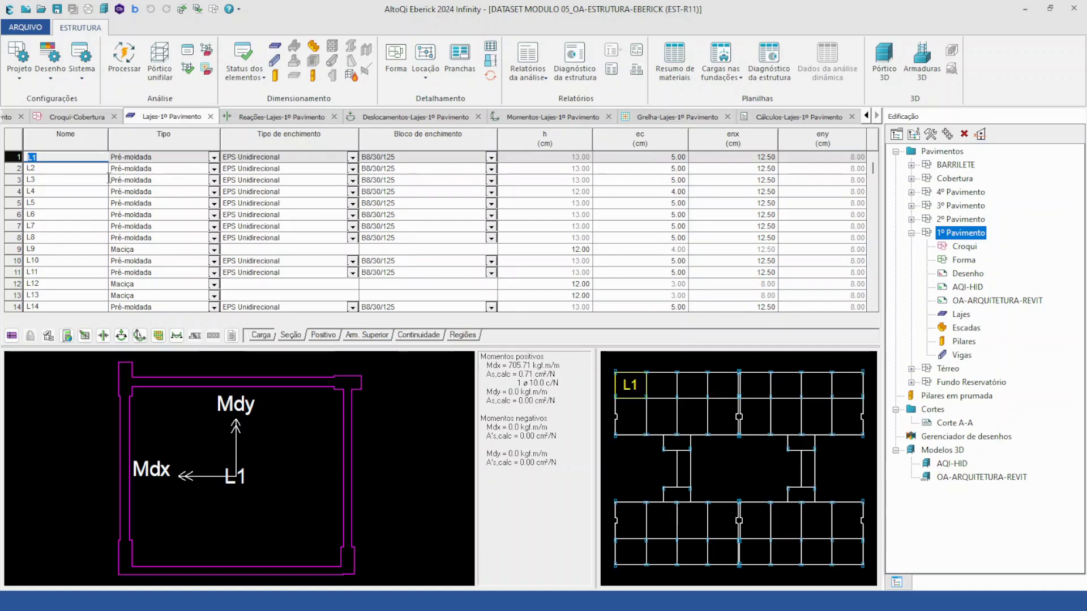
Step: Review the section data down to slab L38, the positive reinforcement and the continuity results of the recalculated slabs
{"action": "scroll", "coordinate": [157, 209], "scroll_direction": "down", "scroll_amount": 4}
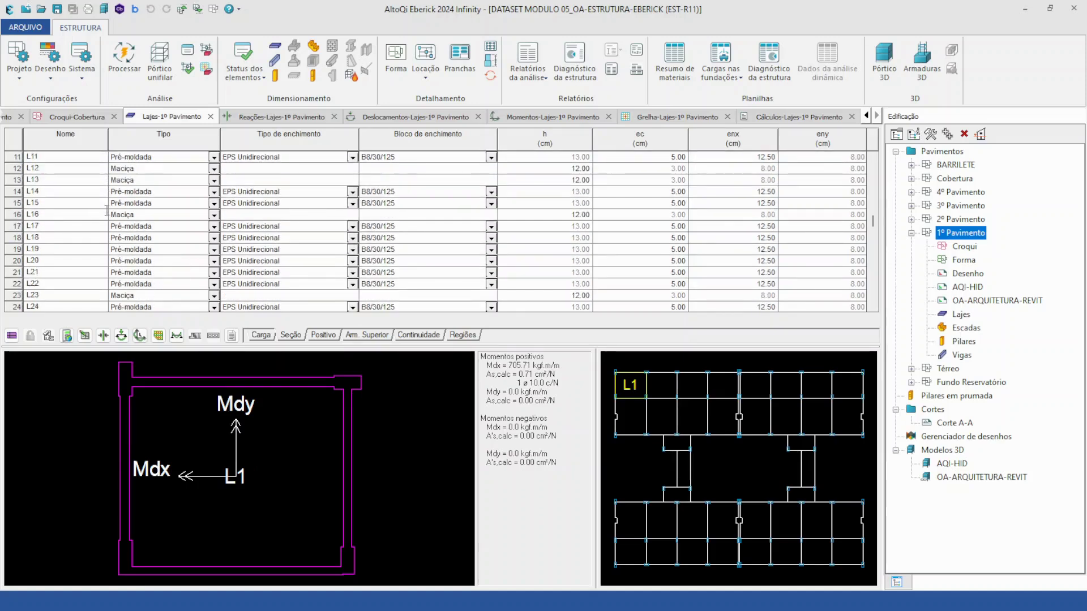
{"action": "scroll", "coordinate": [157, 210], "scroll_direction": "down", "scroll_amount": 3}
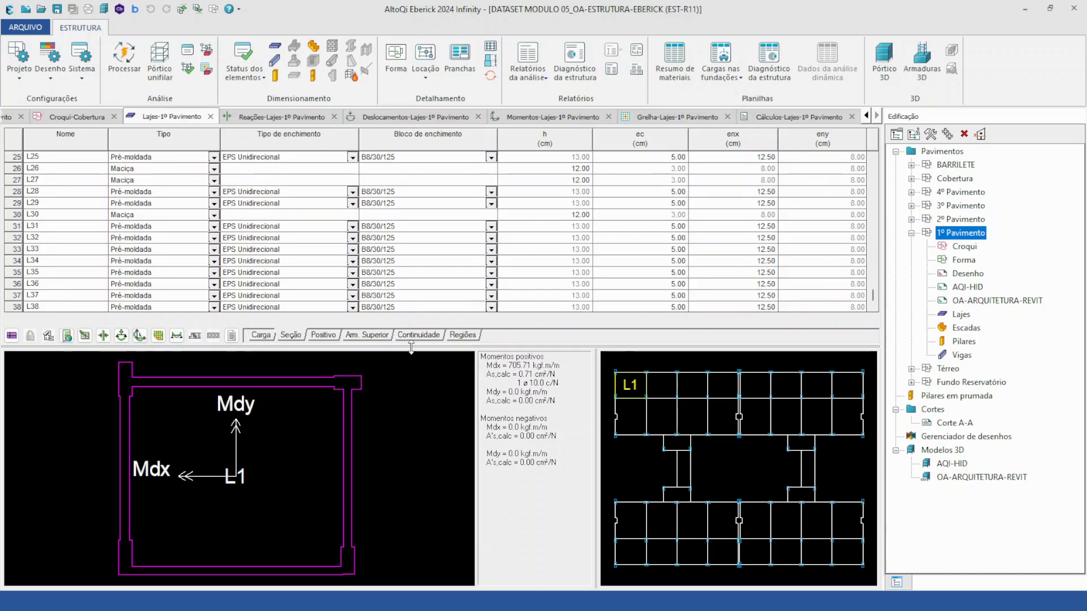
{"action": "left_click", "coordinate": [326, 334]}
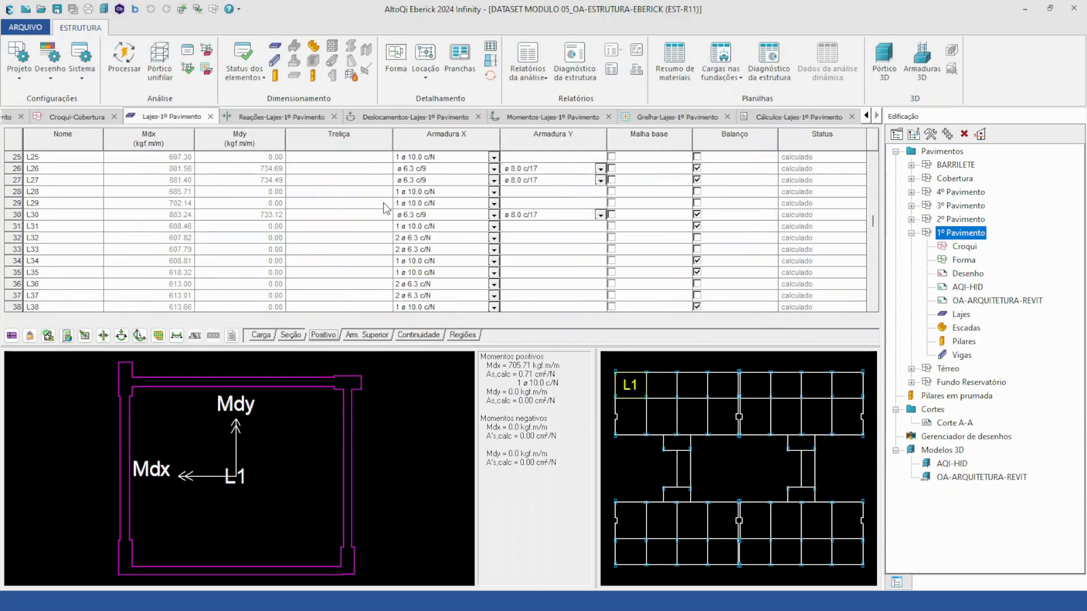
{"action": "left_click", "coordinate": [415, 334]}
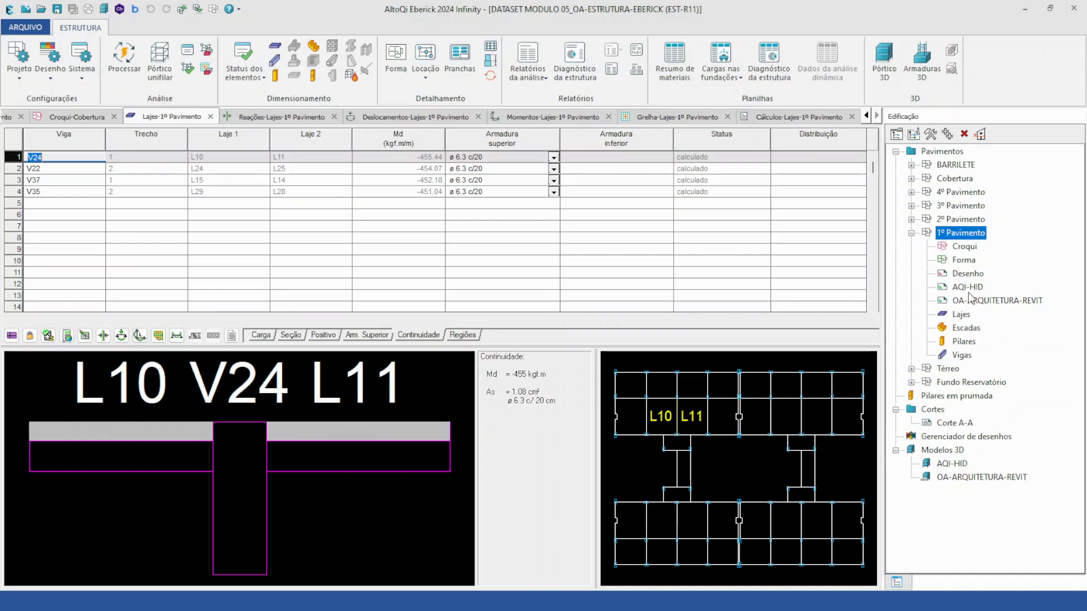
Step: Open the 1º Pavimento stairs and review their loads, section, positive reinforcement, forces and regions data
{"action": "left_click", "coordinate": [969, 328]}
{"action": "double_click", "coordinate": [969, 328]}
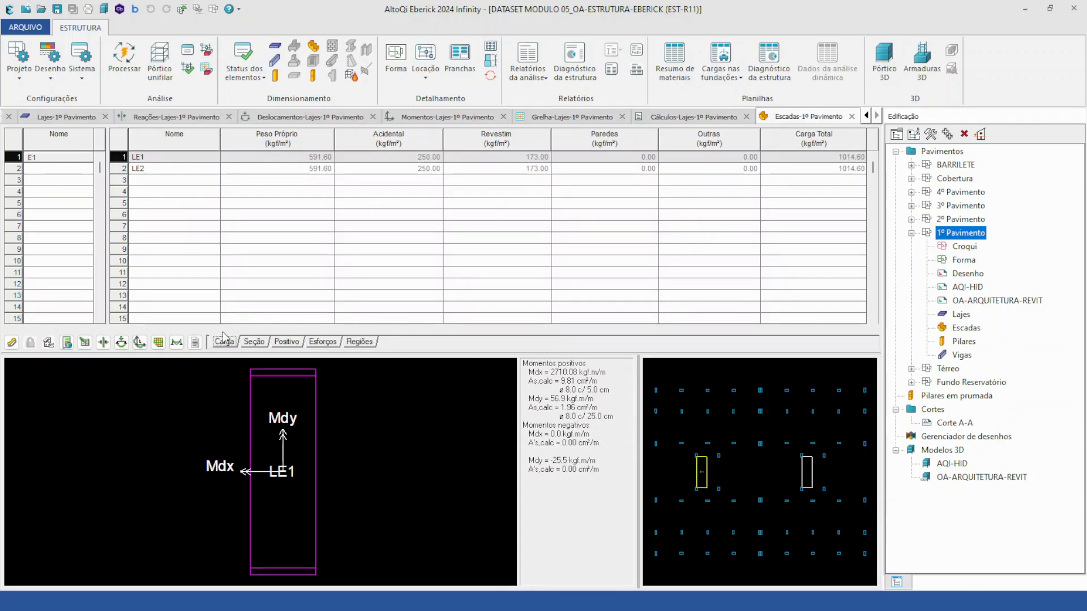
{"action": "left_click", "coordinate": [254, 342]}
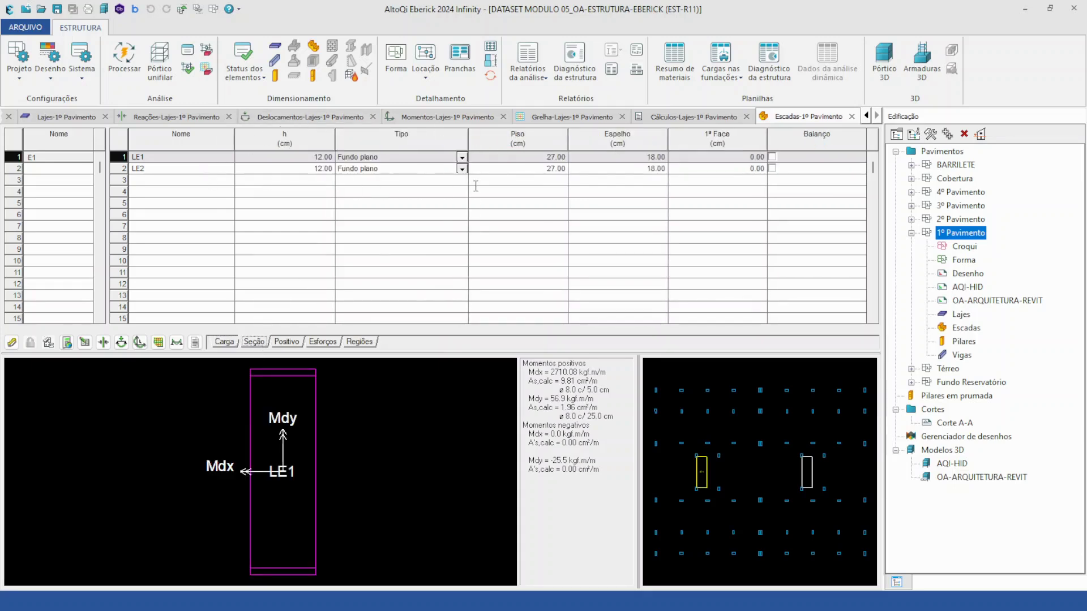
{"action": "left_click", "coordinate": [290, 343]}
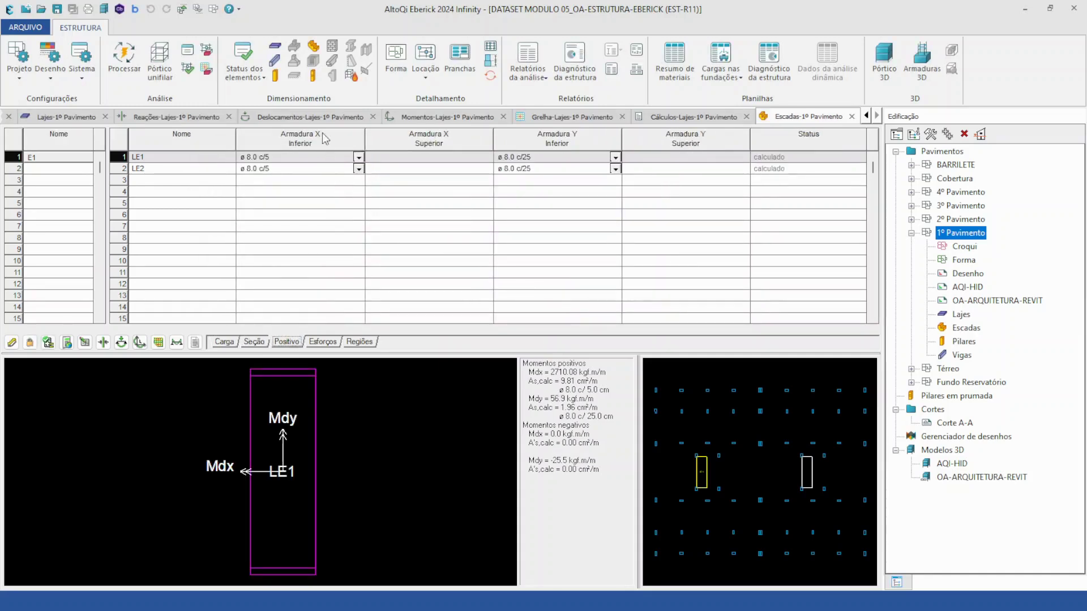
{"action": "left_click", "coordinate": [322, 342]}
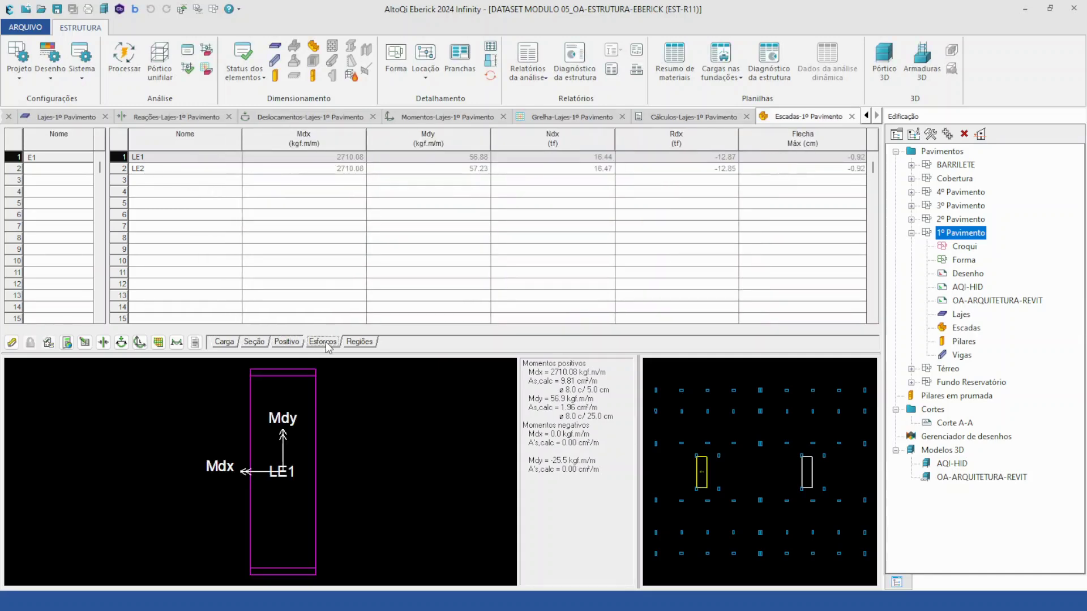
{"action": "left_click", "coordinate": [372, 342]}
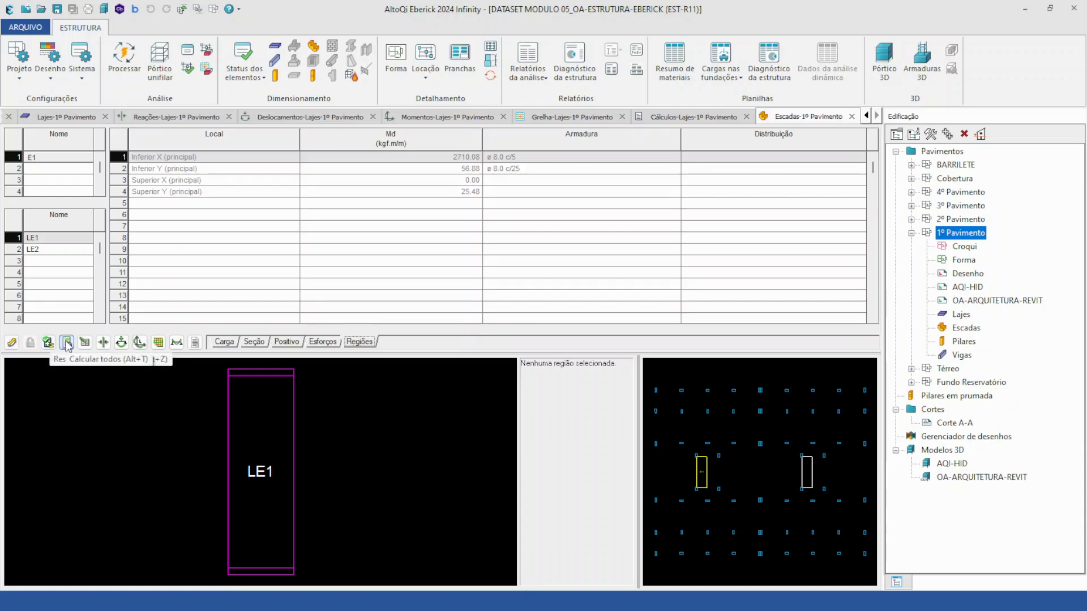
Step: View the support reactions diagram of stair flights LE1 and LE2, then return to the stairs window
{"action": "left_click", "coordinate": [103, 342]}
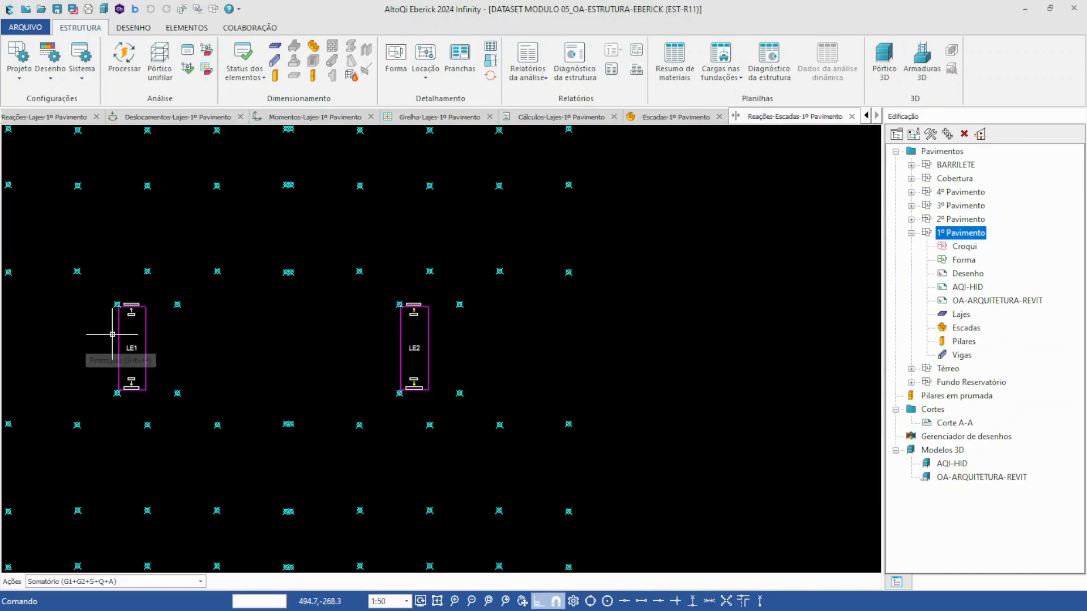
{"action": "scroll", "coordinate": [122, 332], "scroll_direction": "up", "scroll_amount": 3}
{"action": "left_click", "coordinate": [676, 117]}
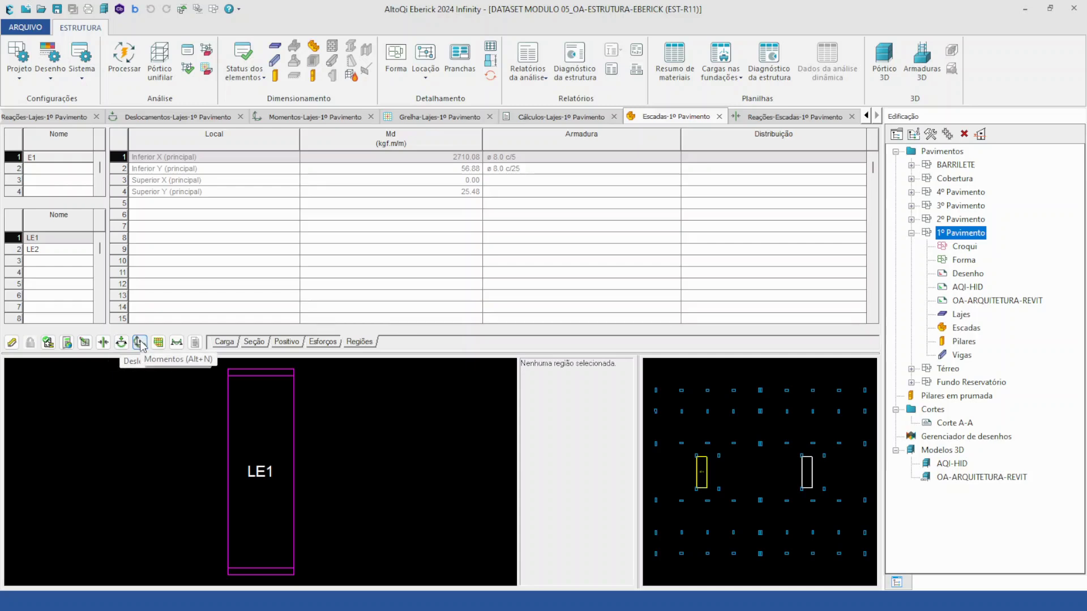
Step: Generate the Cálculos and Resultados reports for stair E1 on 1º Pavimento
{"action": "left_click", "coordinate": [196, 343]}
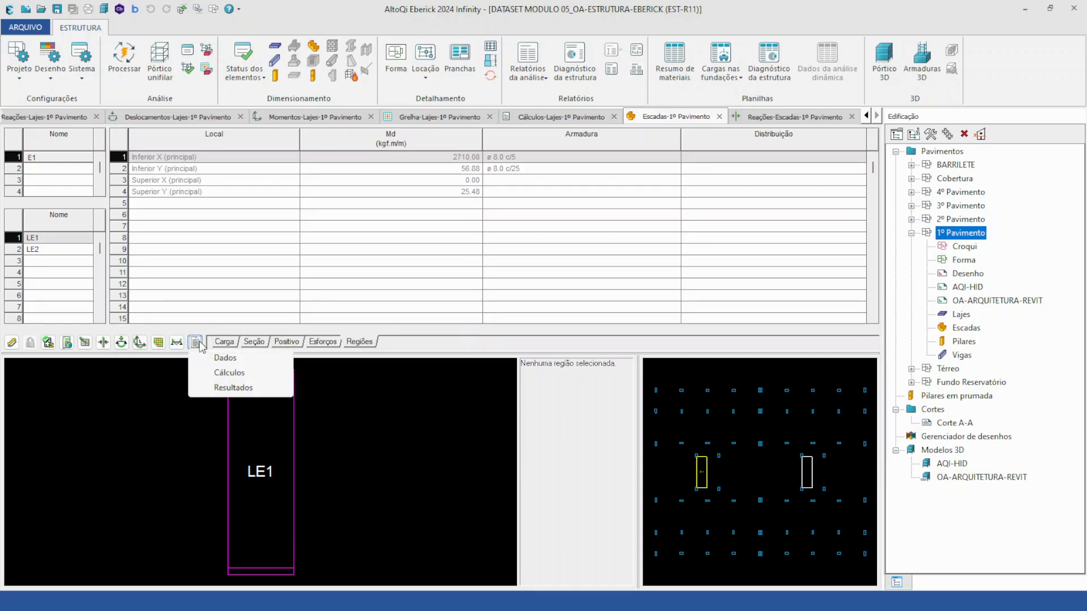
{"action": "left_click", "coordinate": [226, 373]}
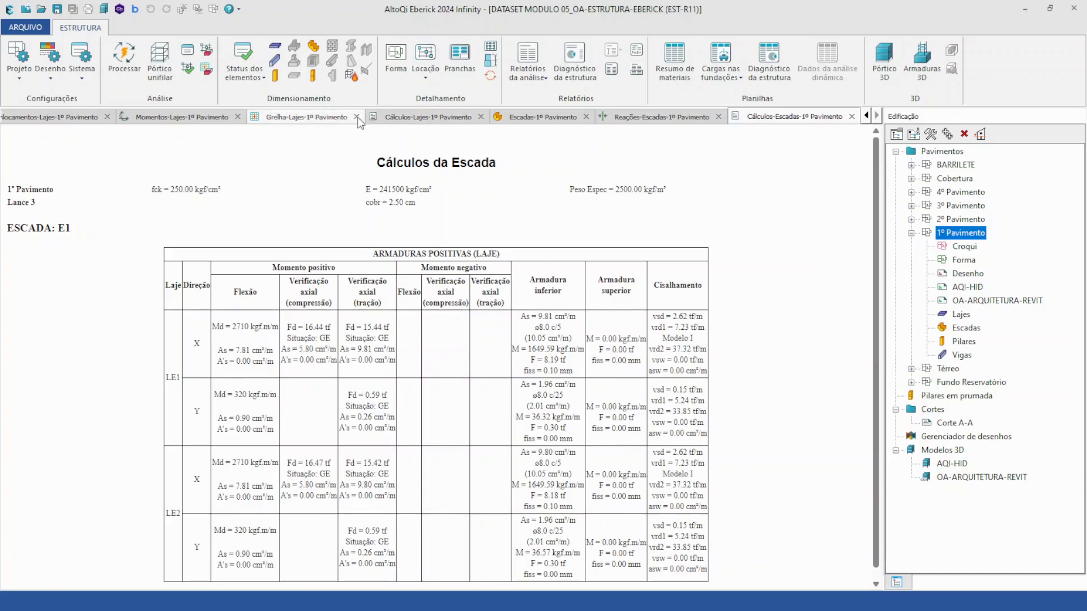
{"action": "left_click", "coordinate": [537, 116]}
{"action": "left_click", "coordinate": [195, 341]}
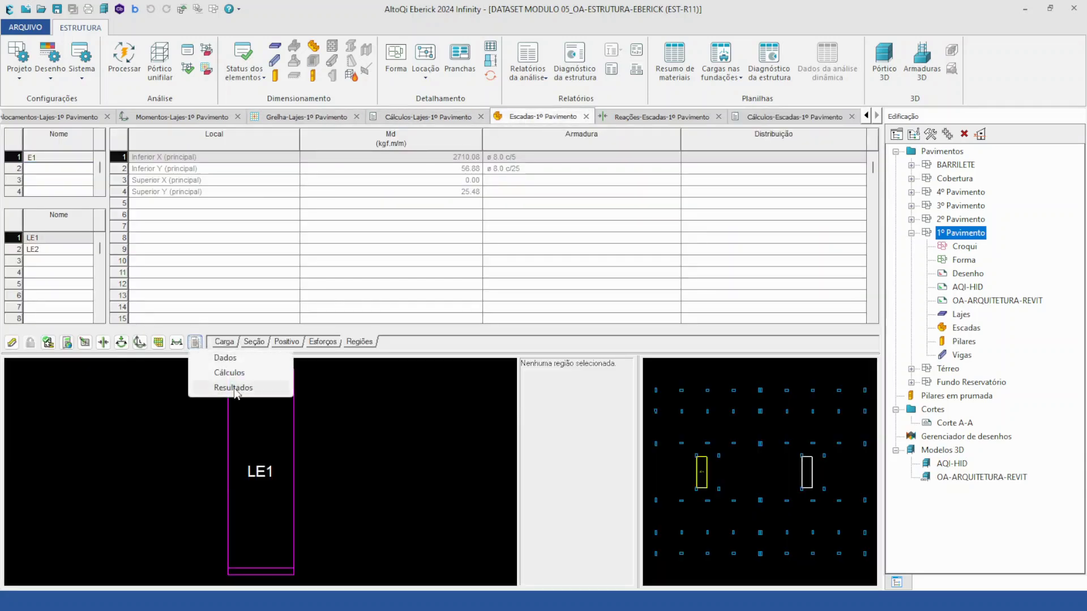
{"action": "left_click", "coordinate": [234, 387]}
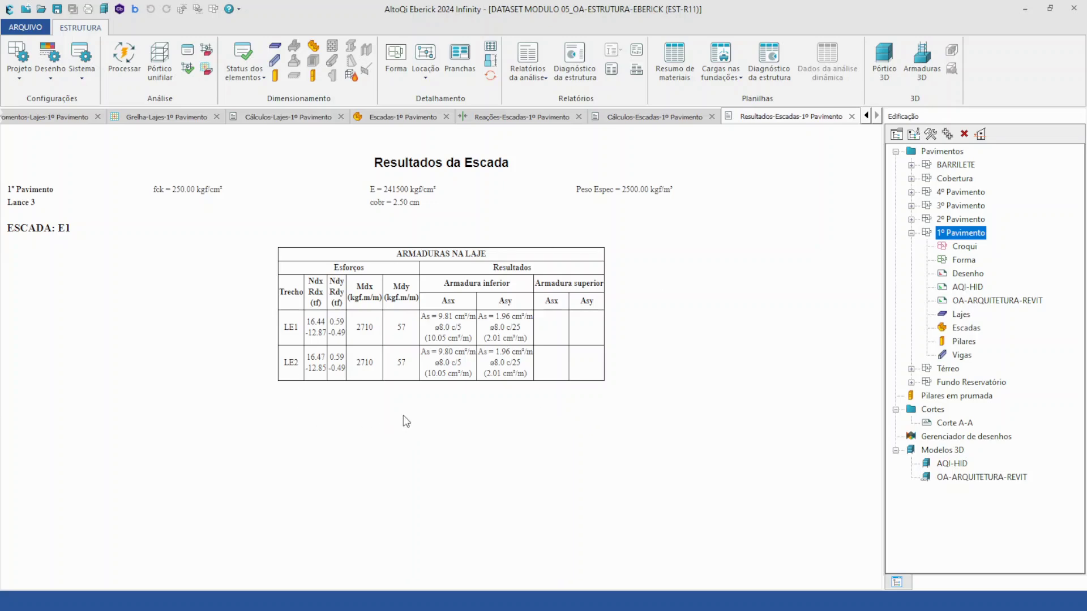
Step: Close all open windows and open the beams (Vigas) design window of 1º Pavimento
{"action": "left_click", "coordinate": [26, 26]}
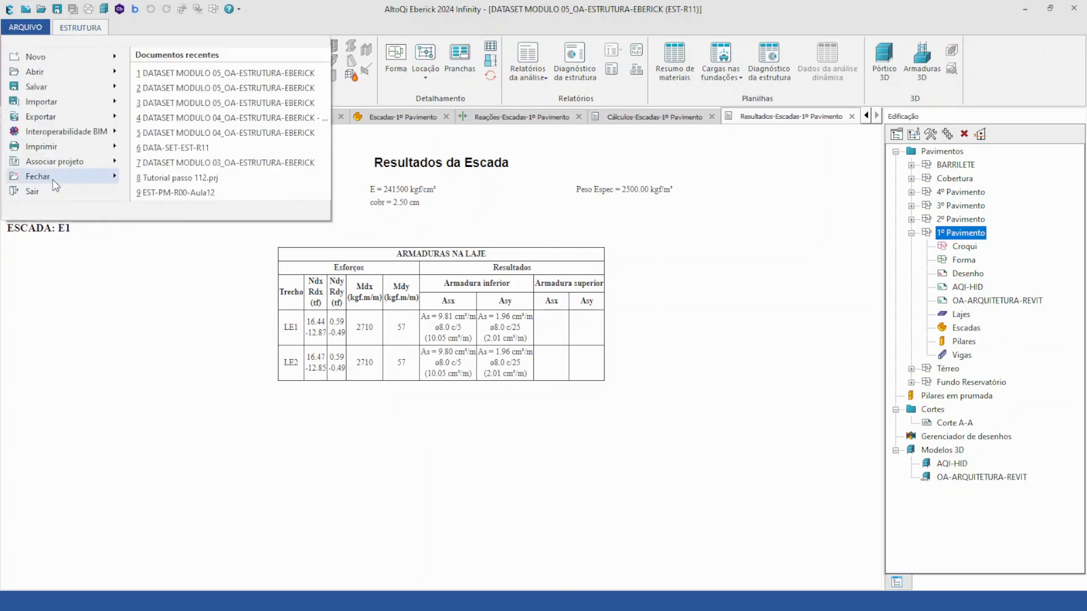
{"action": "mouse_move", "coordinate": [53, 176]}
{"action": "left_click", "coordinate": [267, 107]}
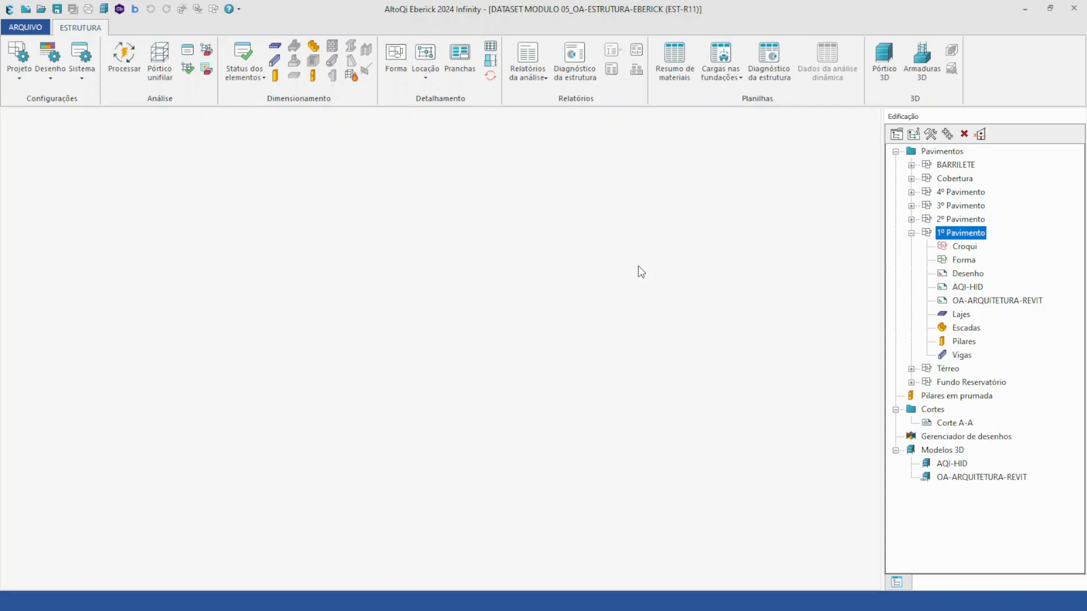
{"action": "left_click", "coordinate": [963, 356]}
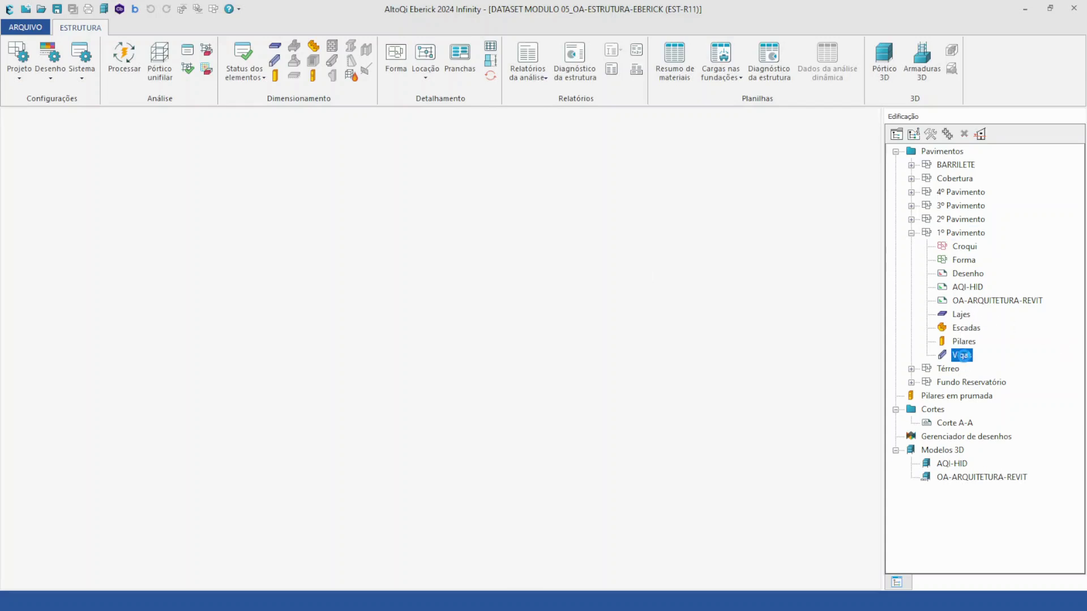
{"action": "double_click", "coordinate": [962, 355]}
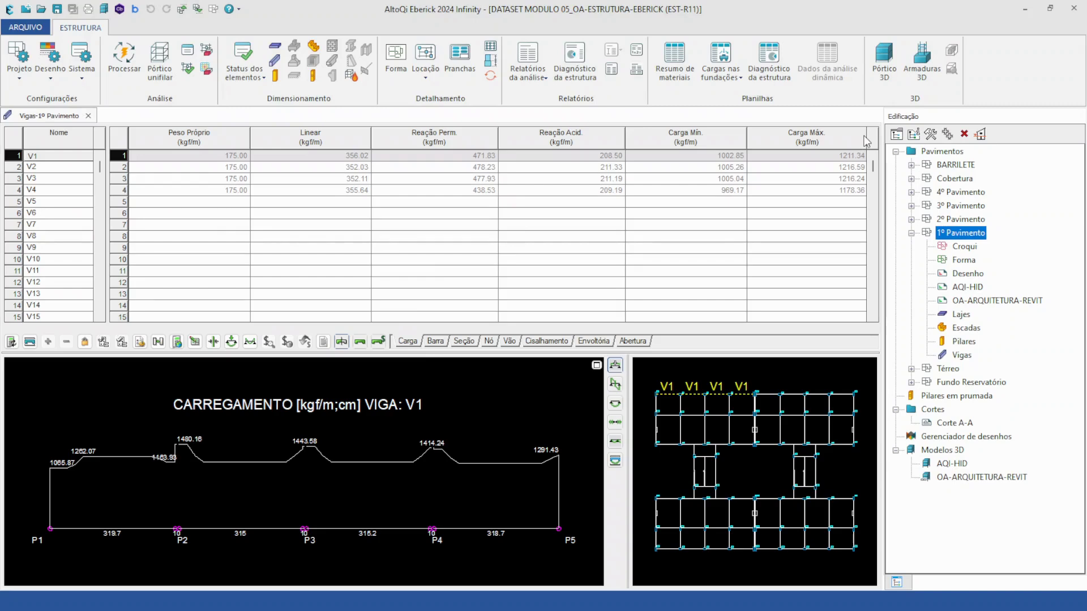
Step: Review beam V1's bar, section, node, span, shear, envelope and opening data
{"action": "left_click", "coordinate": [434, 343]}
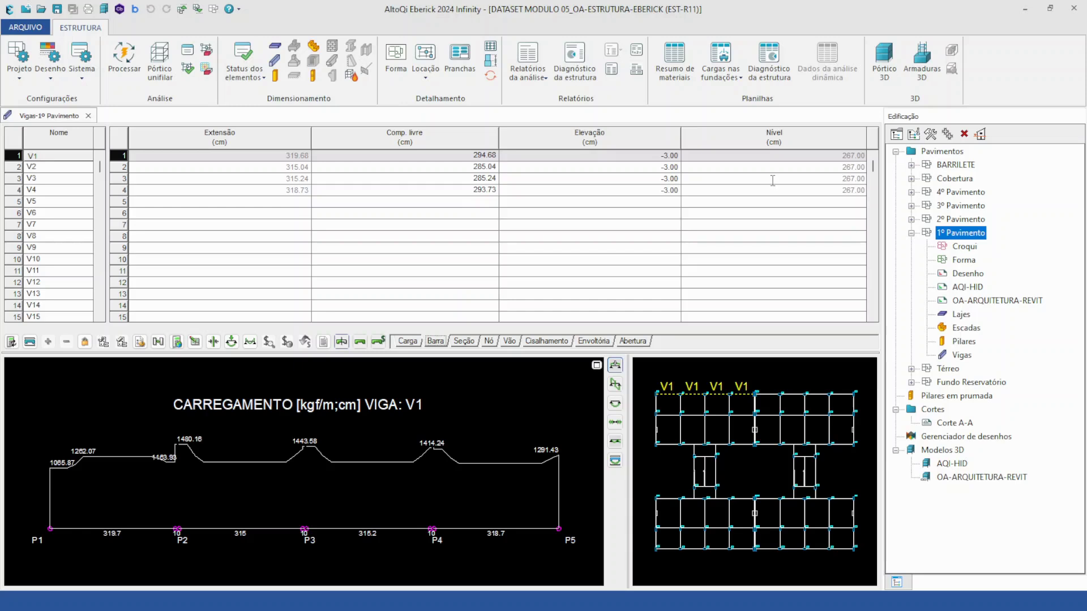
{"action": "left_click", "coordinate": [463, 341]}
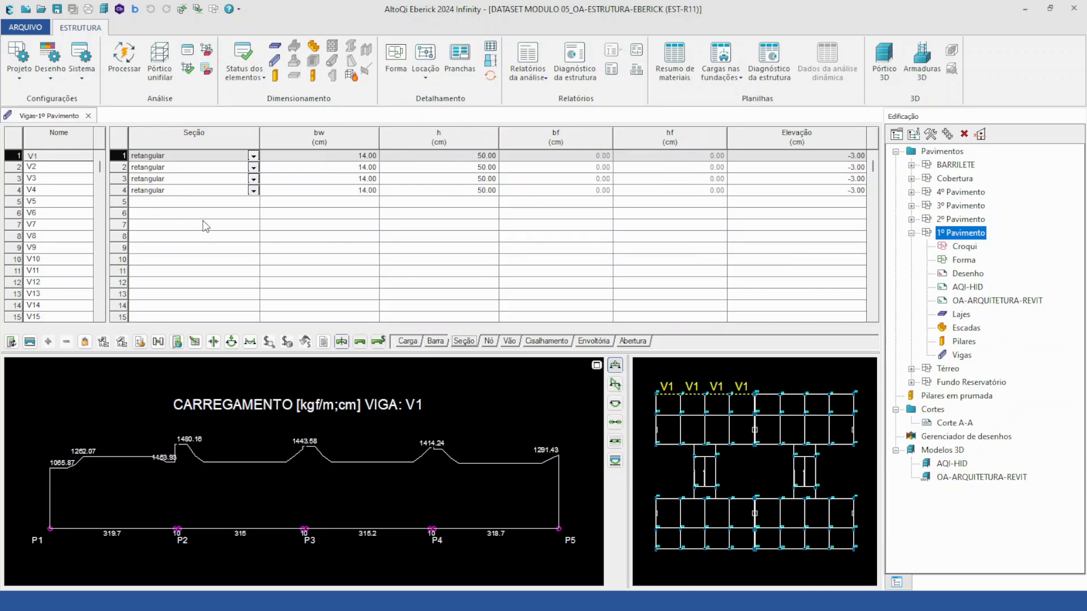
{"action": "left_click", "coordinate": [488, 341]}
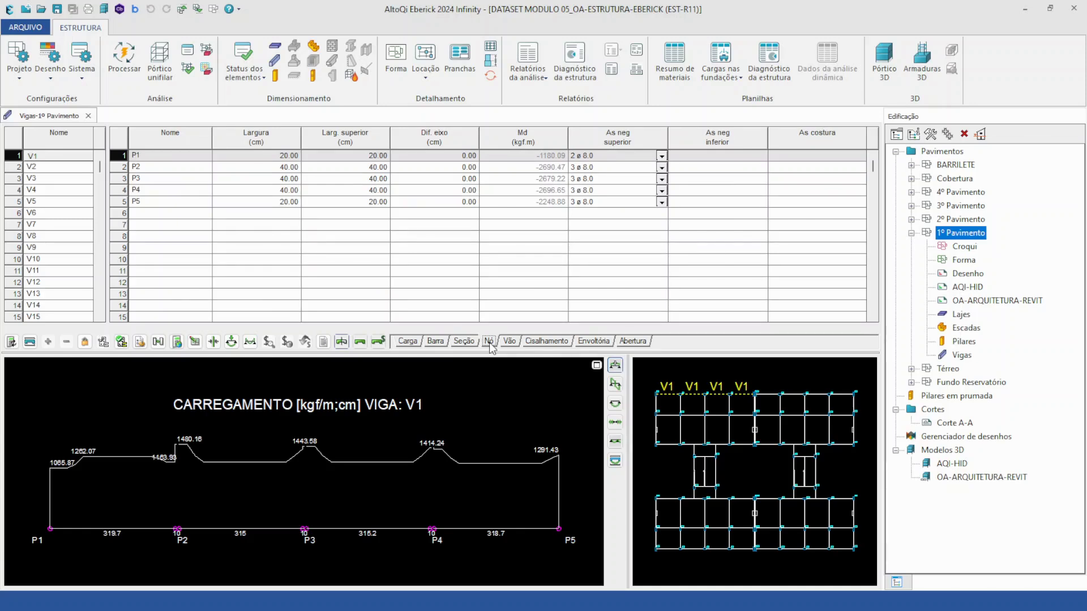
{"action": "left_click", "coordinate": [509, 341]}
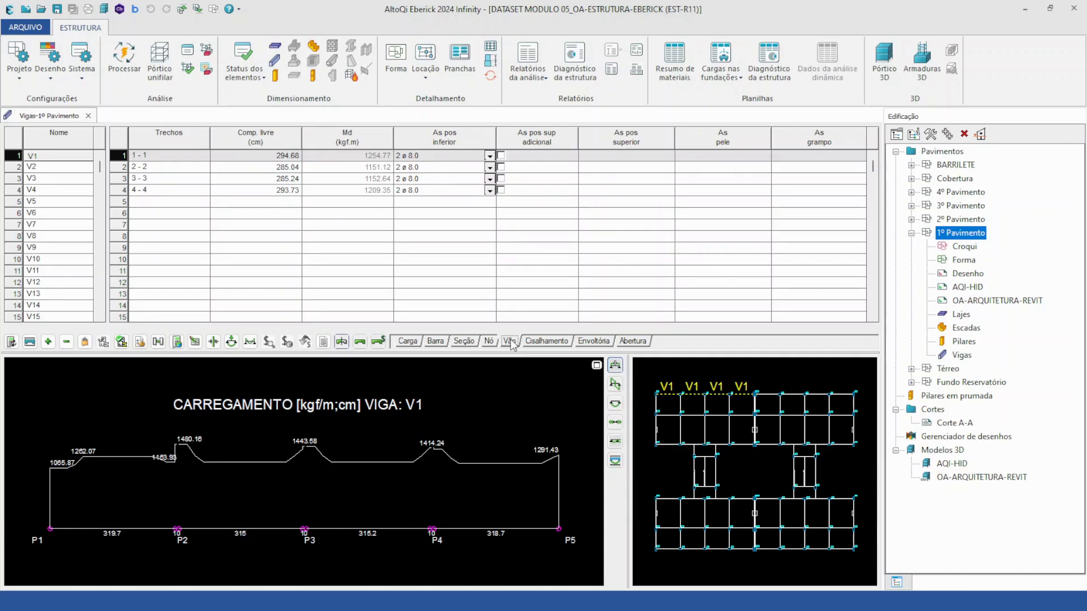
{"action": "left_click", "coordinate": [553, 342]}
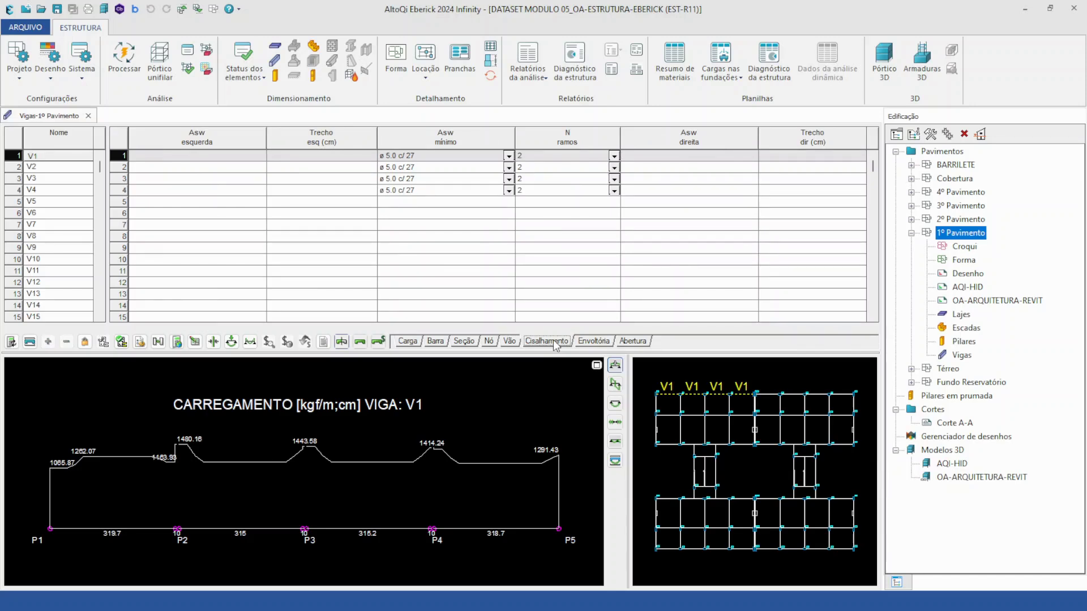
{"action": "left_click", "coordinate": [595, 342]}
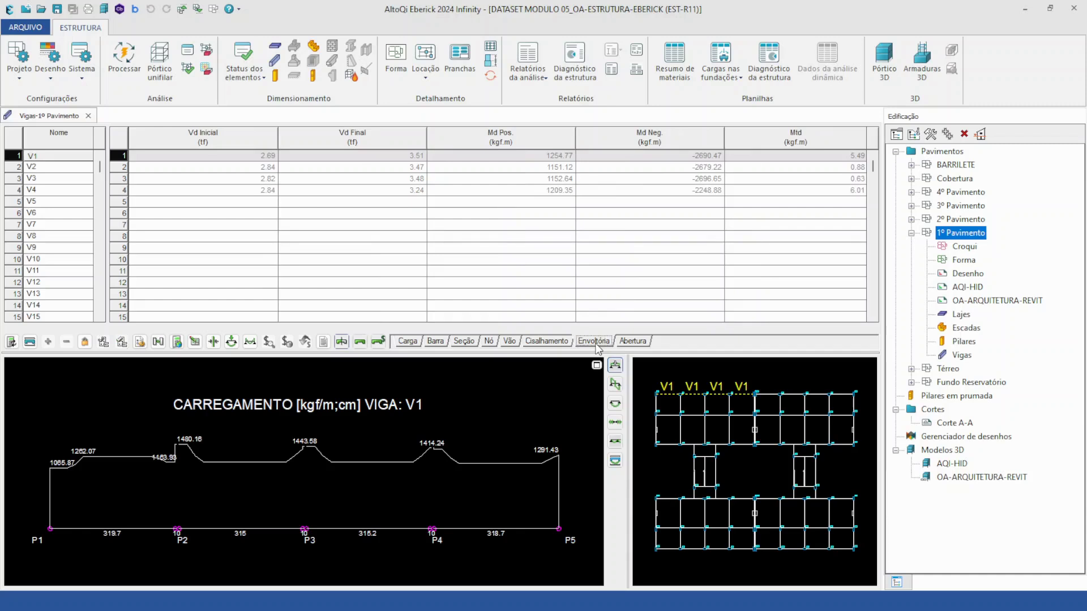
{"action": "left_click", "coordinate": [632, 341]}
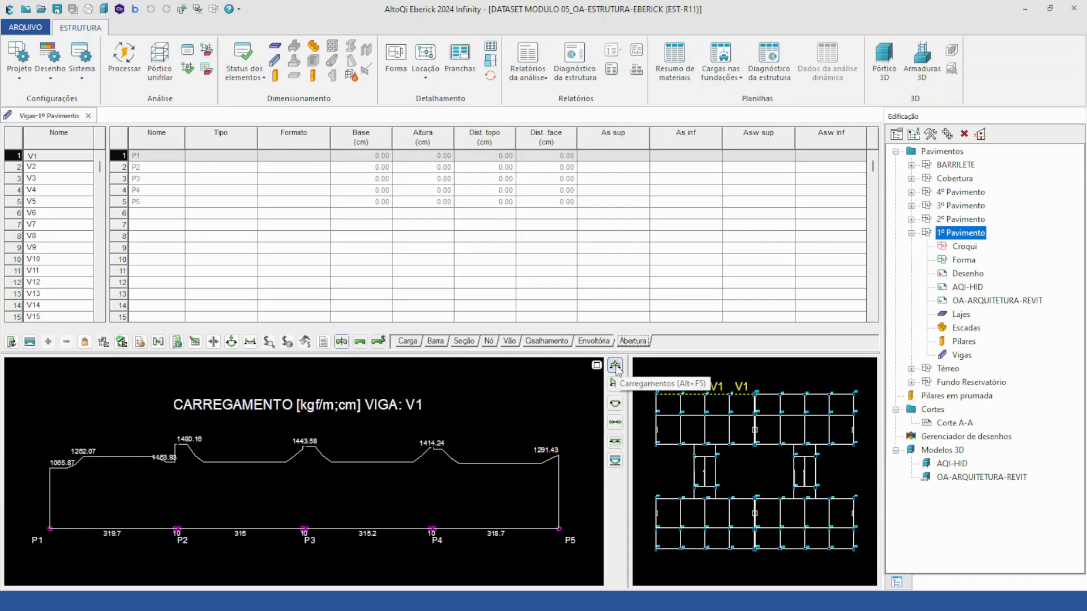
Step: View beam V1's shear force, bending moment, torsional moment, displacement and reinforcement diagrams in turn
{"action": "left_click", "coordinate": [617, 386]}
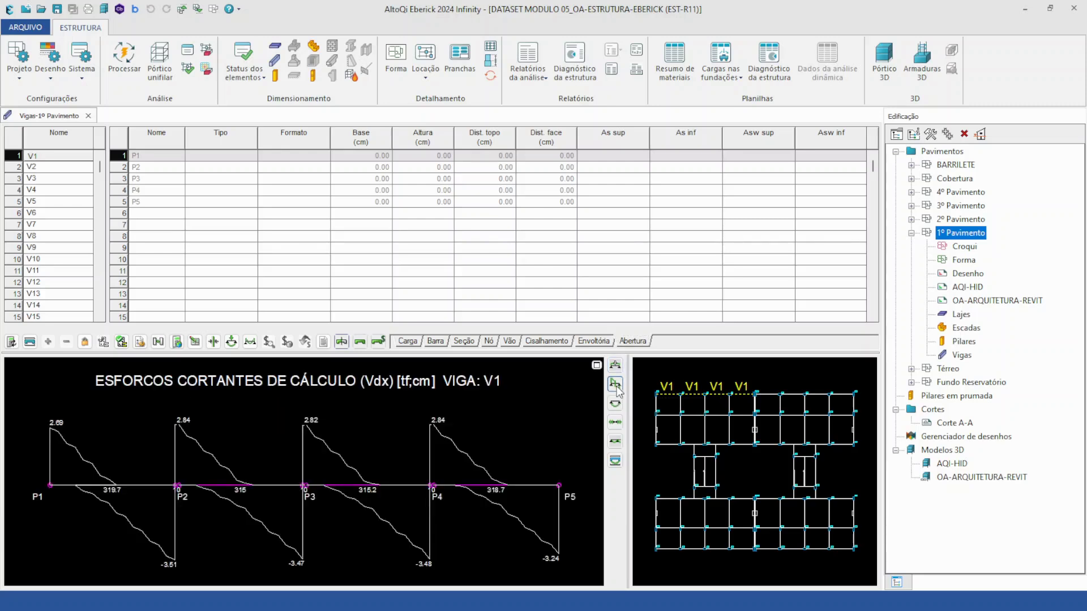
{"action": "left_click", "coordinate": [615, 406]}
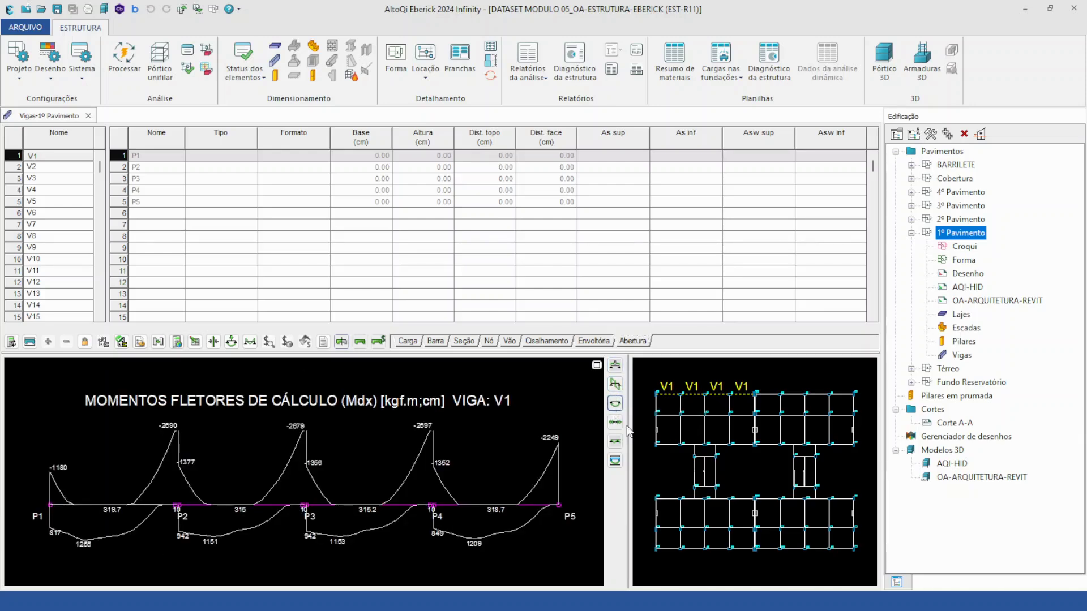
{"action": "left_click", "coordinate": [615, 422]}
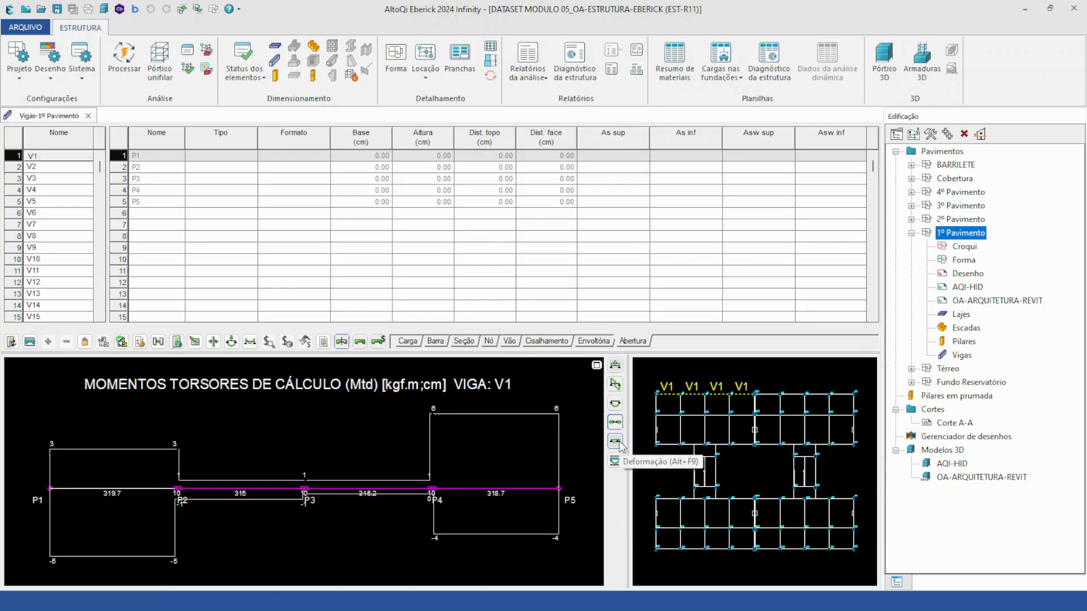
{"action": "left_click", "coordinate": [620, 445]}
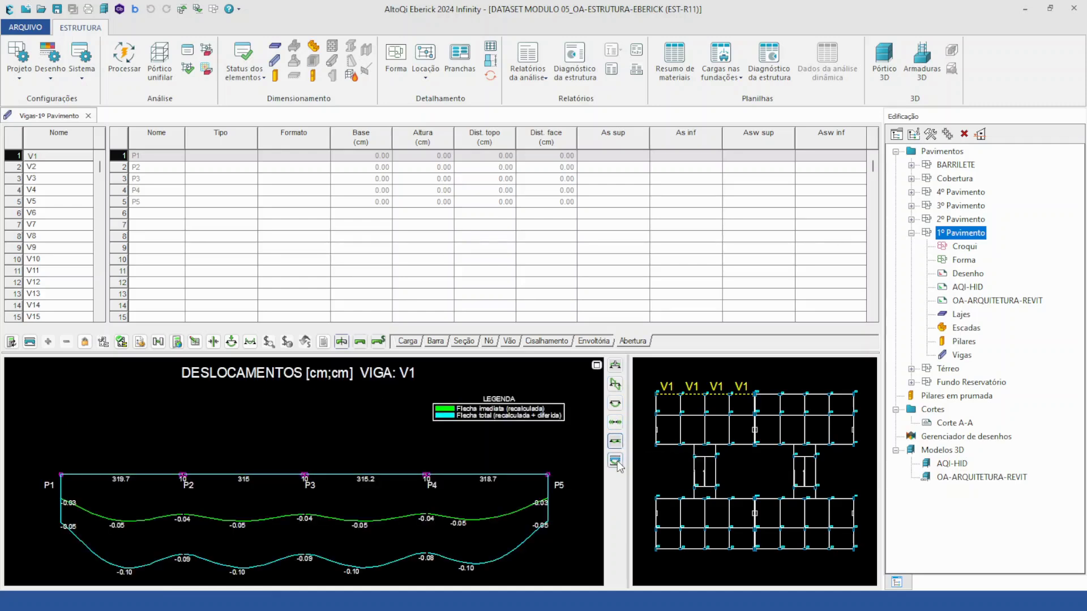
{"action": "left_click", "coordinate": [616, 463]}
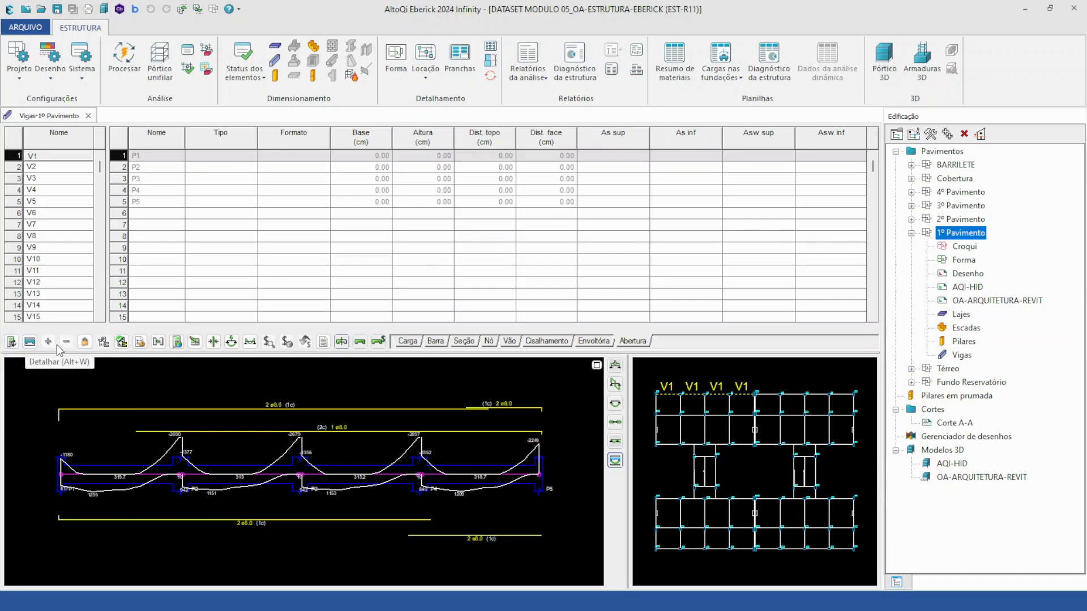
Step: Examine the beam configuration and V1's cross-section settings, including the option to apply the section to other beams, without changing anything
{"action": "left_click", "coordinate": [140, 341]}
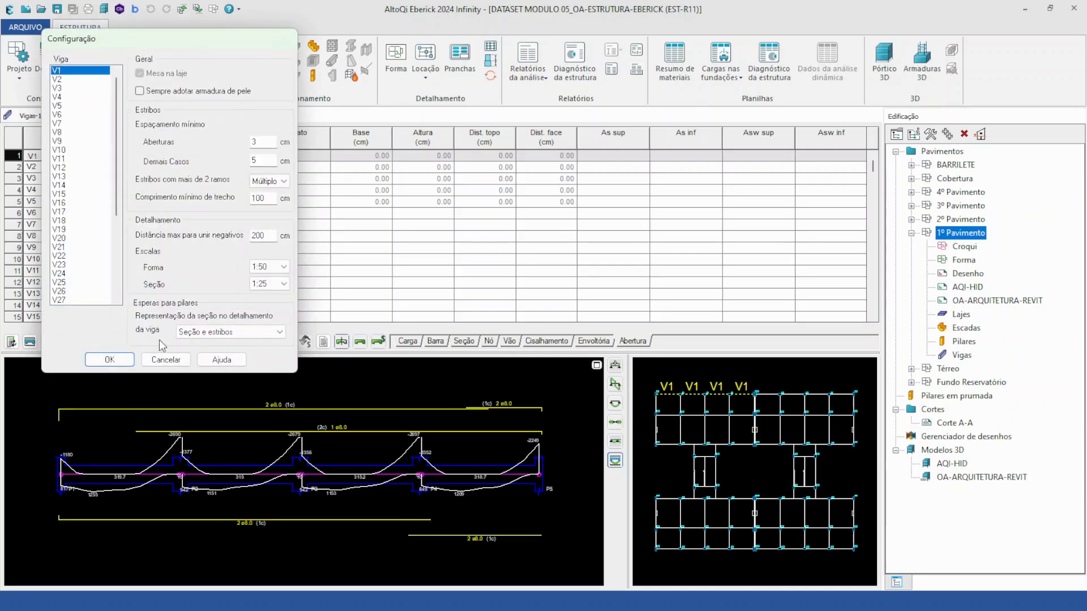
{"action": "left_click", "coordinate": [165, 360]}
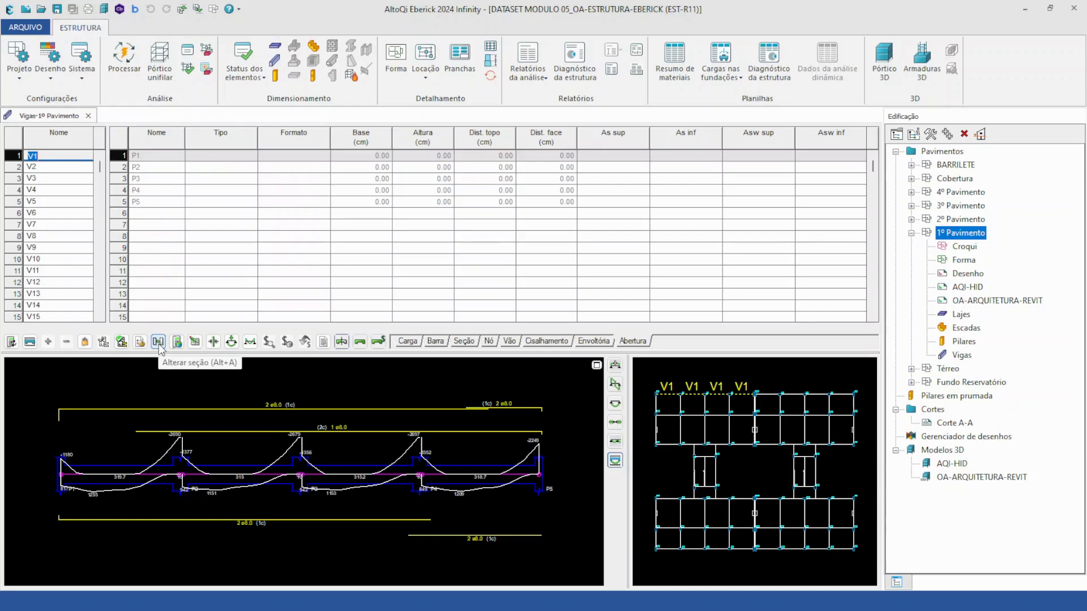
{"action": "left_click", "coordinate": [158, 342]}
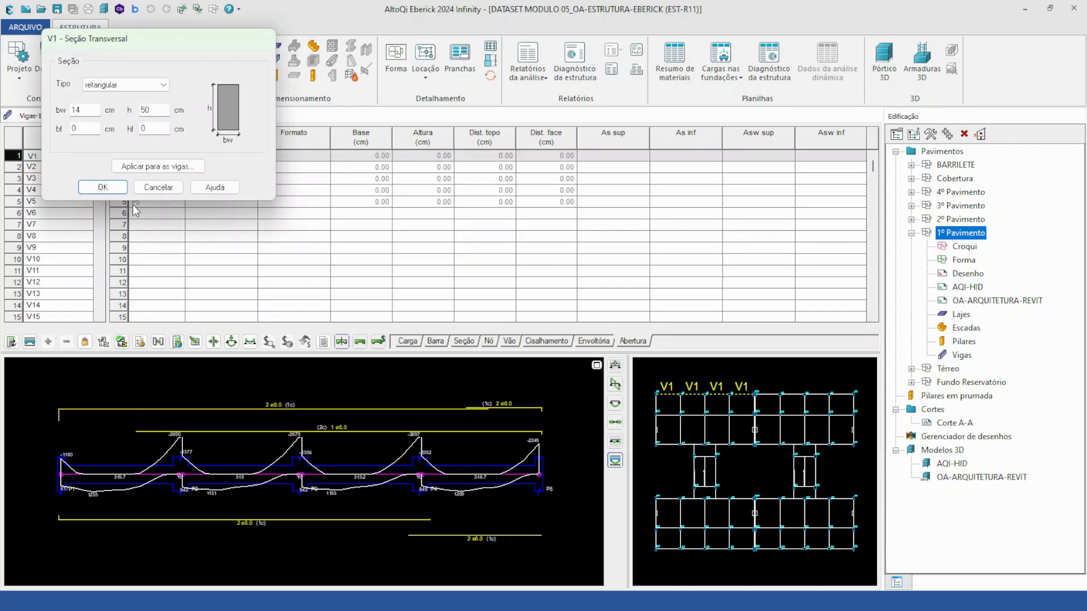
{"action": "left_click", "coordinate": [175, 166]}
{"action": "left_click_drag", "start_coordinate": [189, 91], "coordinate": [374, 84]}
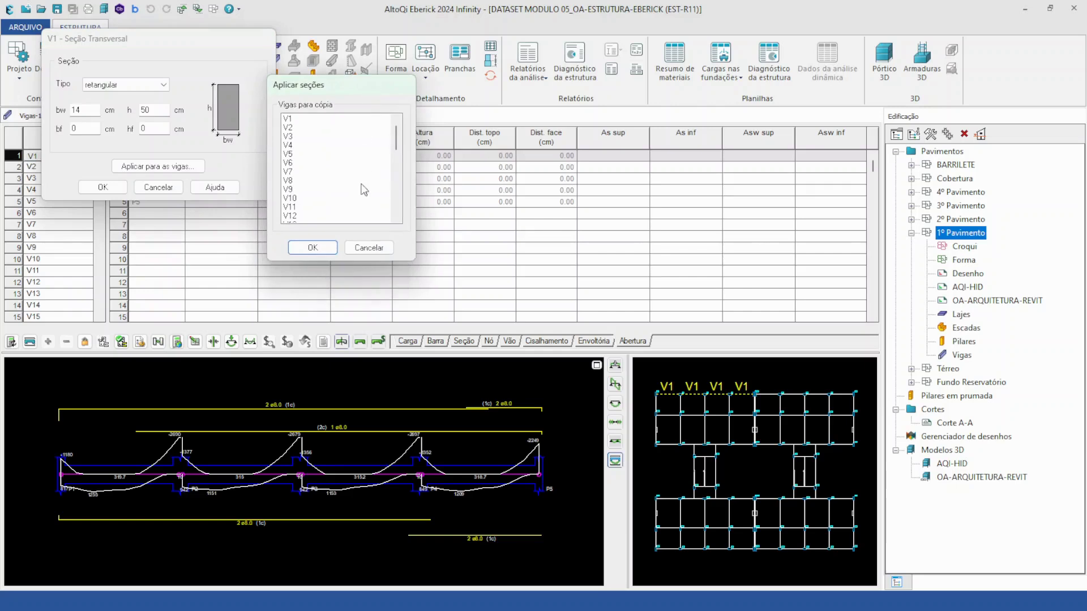
{"action": "left_click", "coordinate": [368, 248]}
{"action": "left_click", "coordinate": [158, 187]}
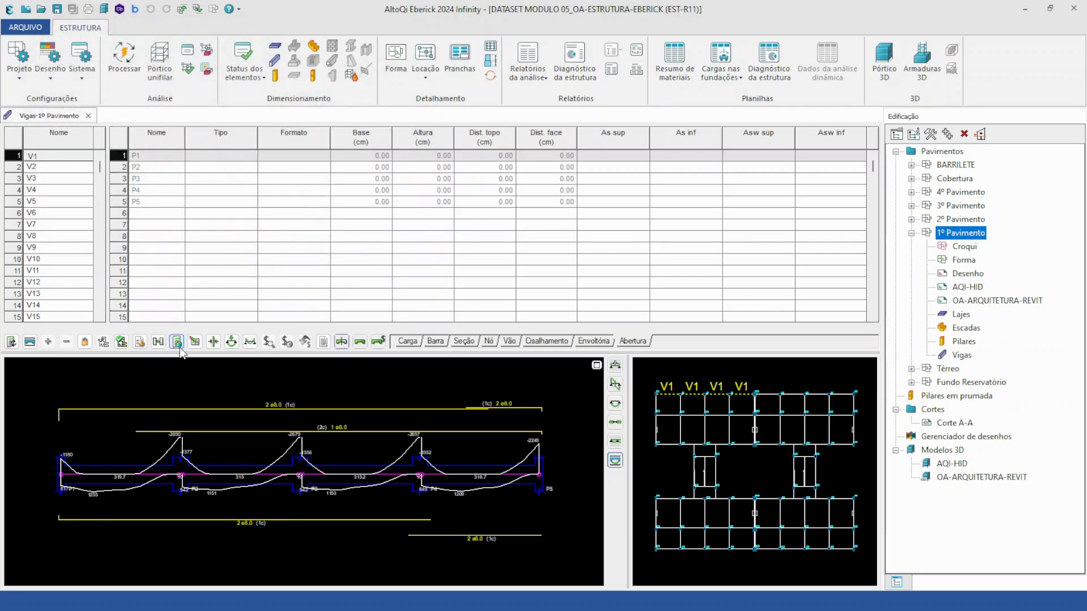
Step: Open the 1º Pavimento beam reactions diagram, then the beam displacements diagram, and inspect the displacements up close
{"action": "left_click", "coordinate": [213, 343]}
{"action": "left_click", "coordinate": [42, 116]}
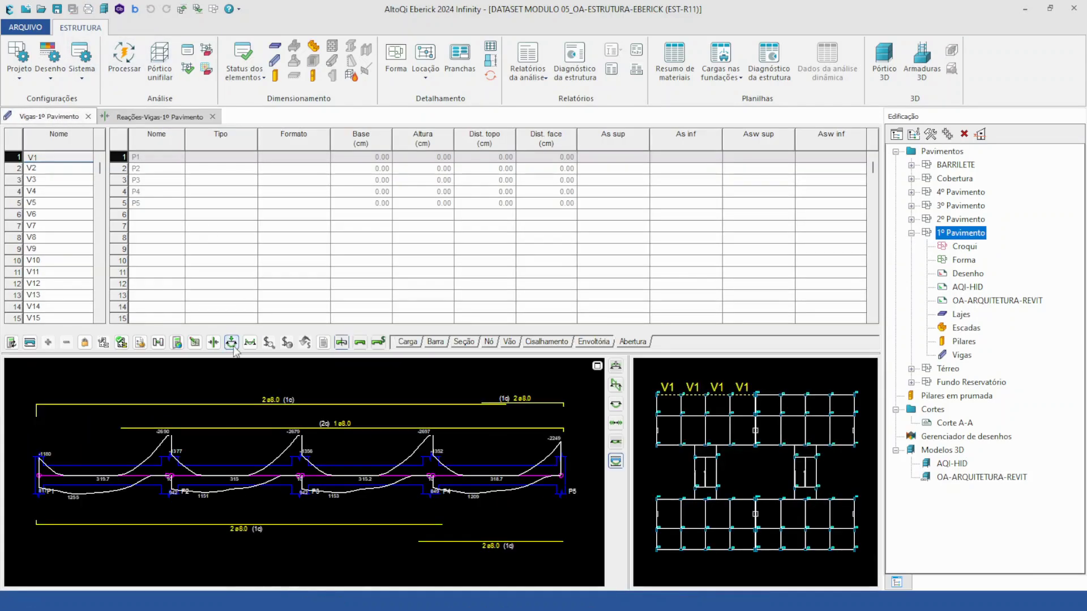
{"action": "left_click", "coordinate": [230, 342]}
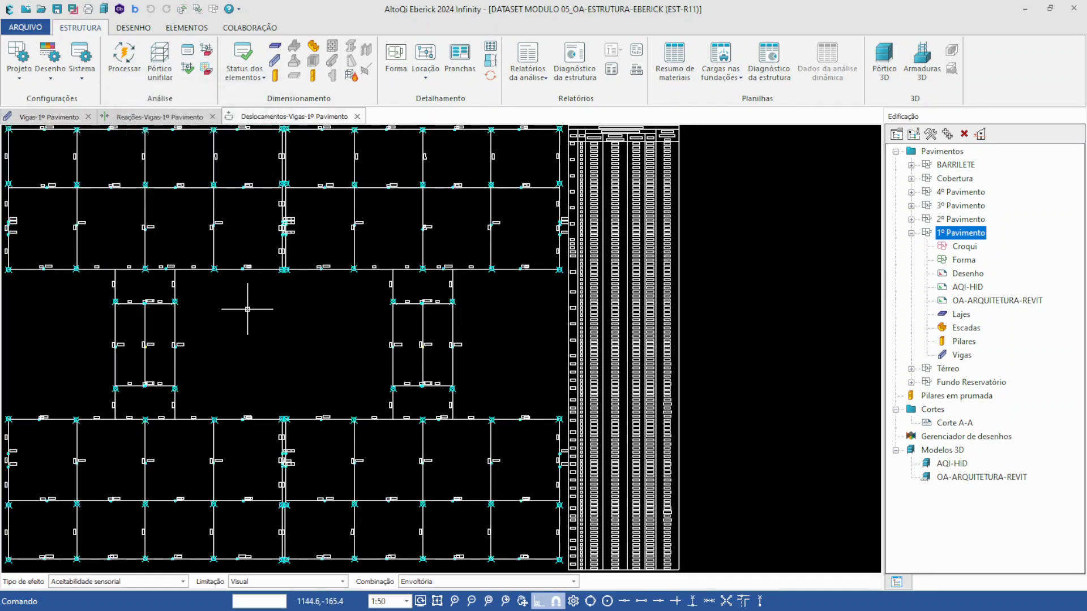
{"action": "scroll", "coordinate": [252, 298], "scroll_direction": "up", "scroll_amount": 3}
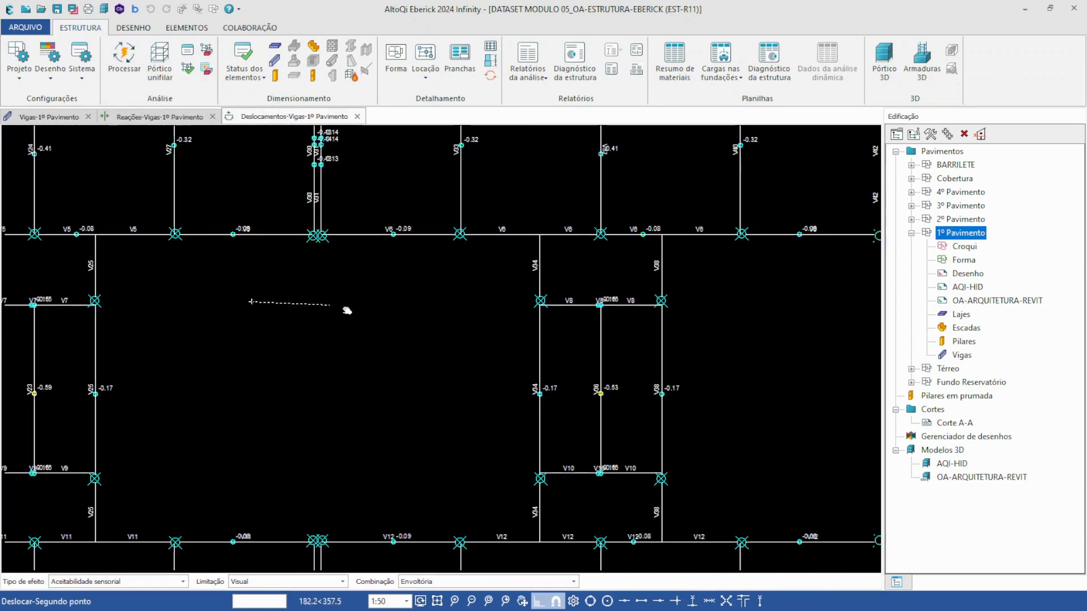
Step: Open the diagrams sheet for beam V1 and review its load, shear, bending, torsion and displacement diagrams
{"action": "left_click", "coordinate": [50, 116]}
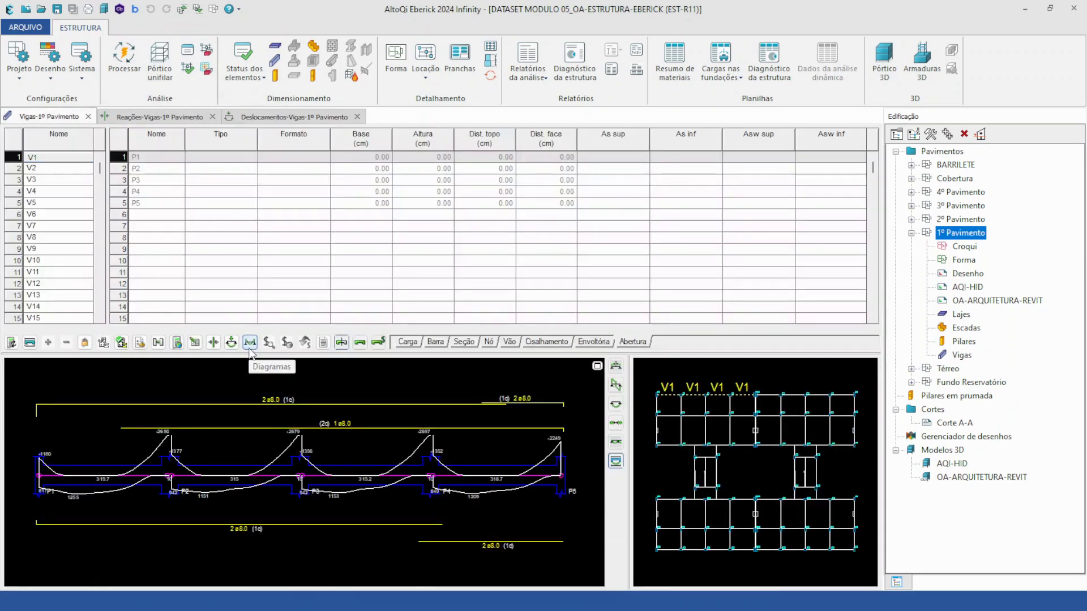
{"action": "left_click", "coordinate": [251, 342]}
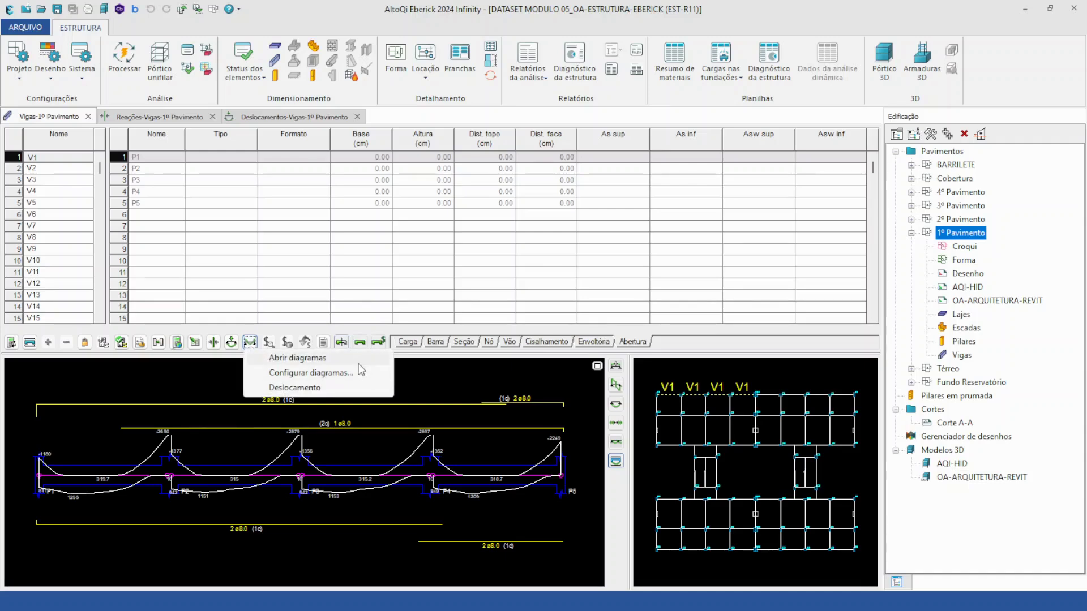
{"action": "left_click", "coordinate": [296, 357]}
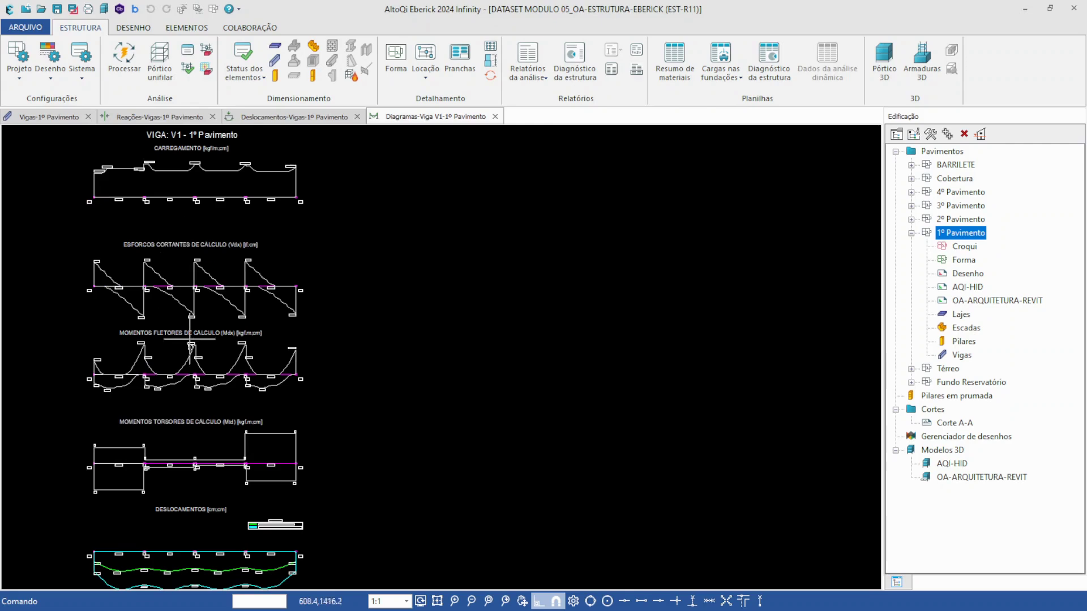
{"action": "scroll", "coordinate": [193, 374], "scroll_direction": "down", "scroll_amount": 2}
{"action": "scroll", "coordinate": [192, 374], "scroll_direction": "up", "scroll_amount": 3}
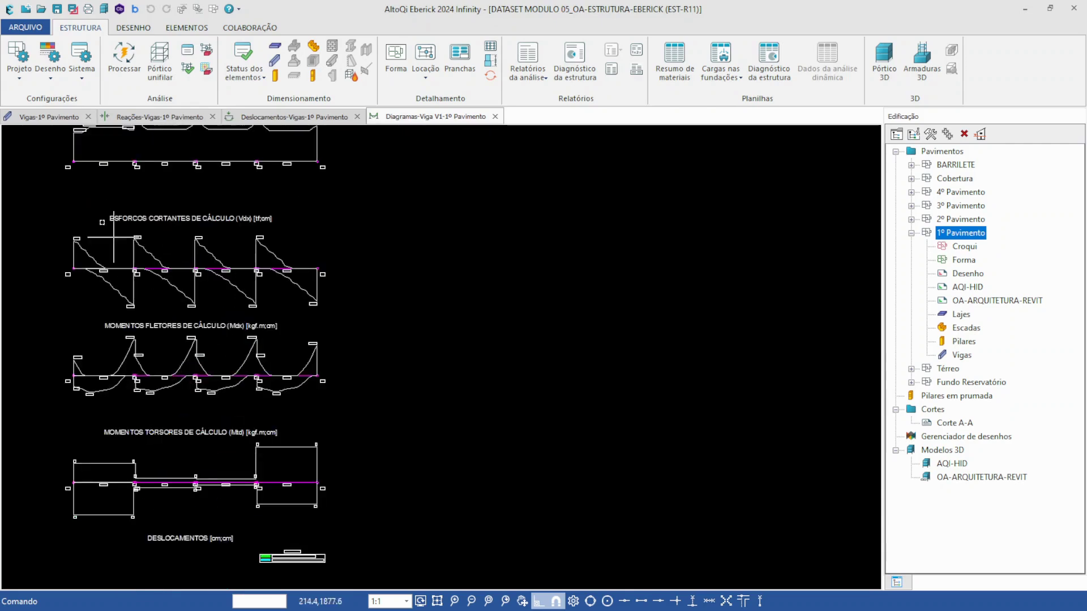
Step: View the section and cost comparison for all 1º Pavimento beams, and read through V1's detailed calculation report
{"action": "left_click", "coordinate": [51, 116]}
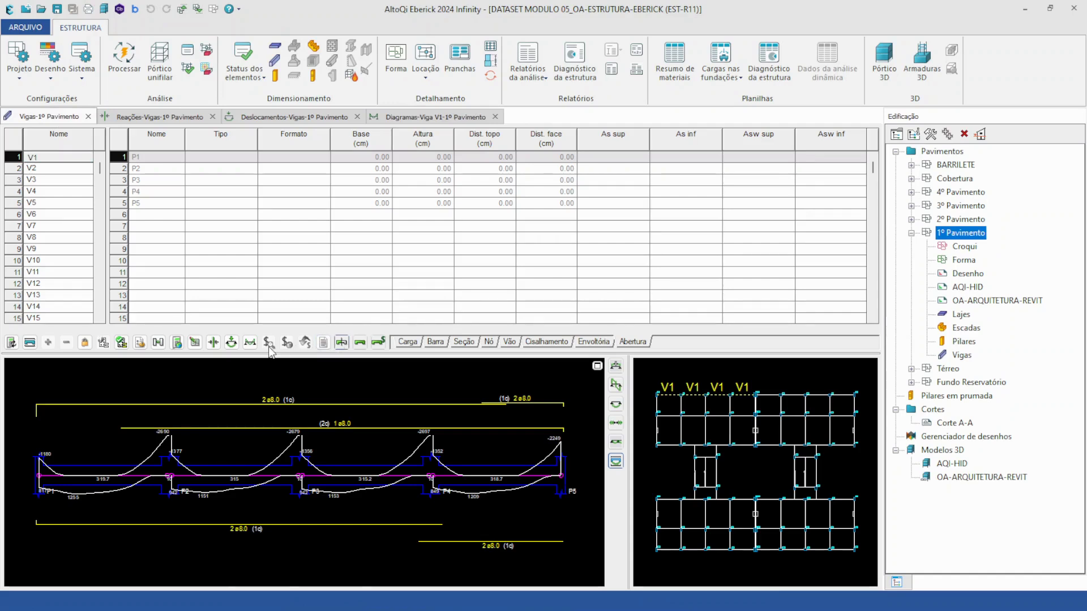
{"action": "left_click", "coordinate": [378, 343]}
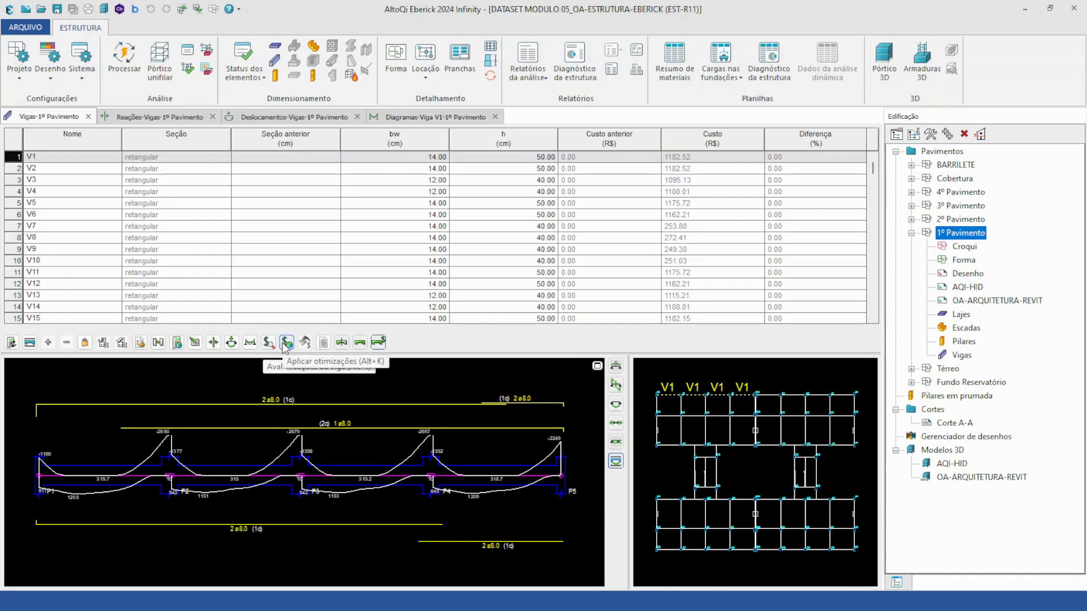
{"action": "left_click", "coordinate": [324, 343]}
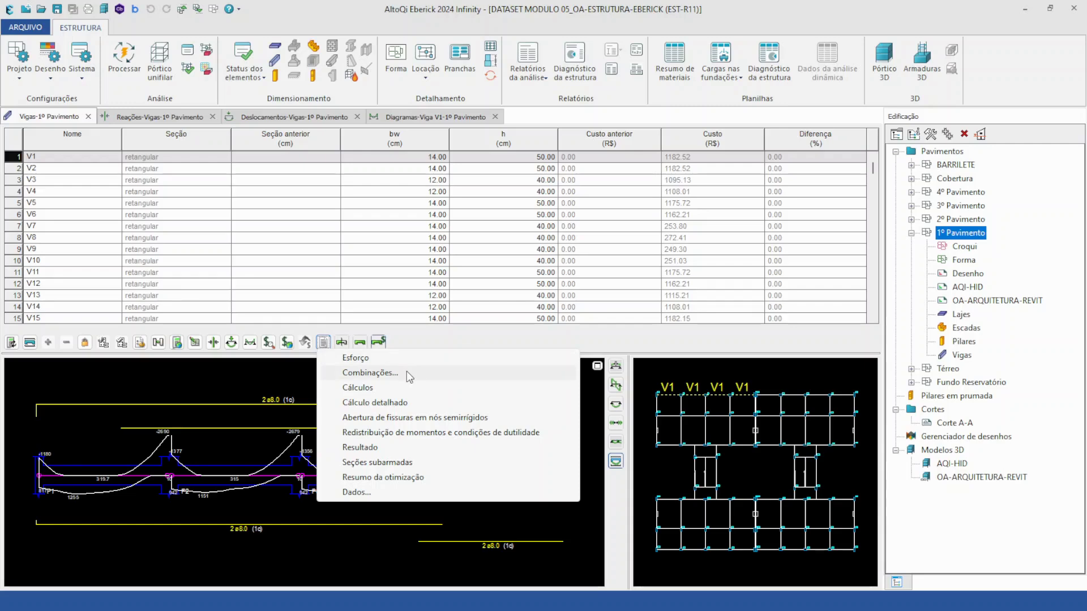
{"action": "left_click", "coordinate": [382, 403]}
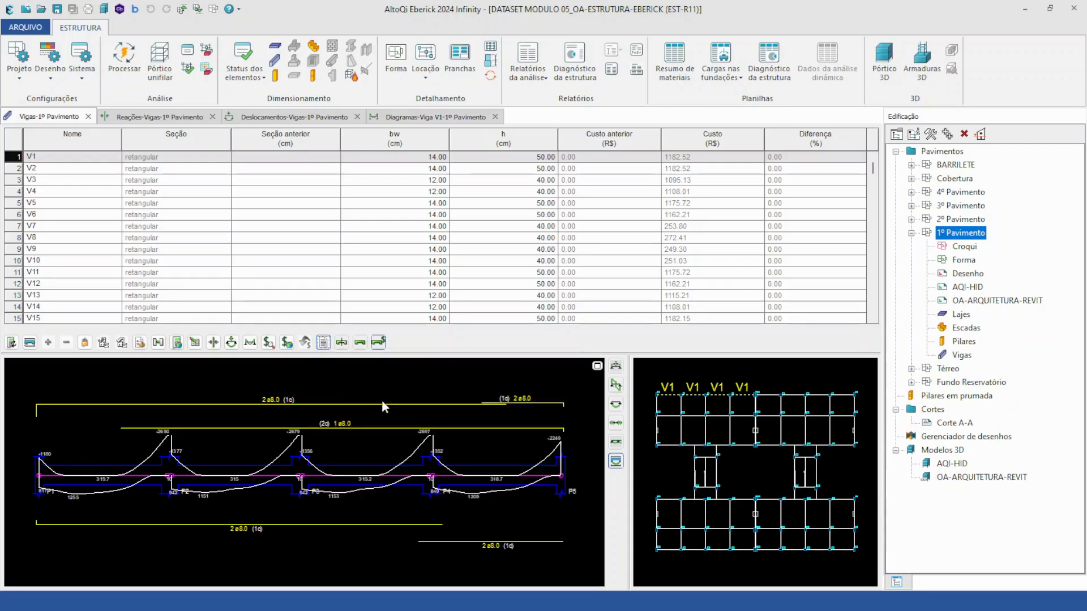
{"action": "scroll", "coordinate": [594, 254], "scroll_direction": "down", "scroll_amount": 2}
{"action": "scroll", "coordinate": [564, 278], "scroll_direction": "down", "scroll_amount": 6}
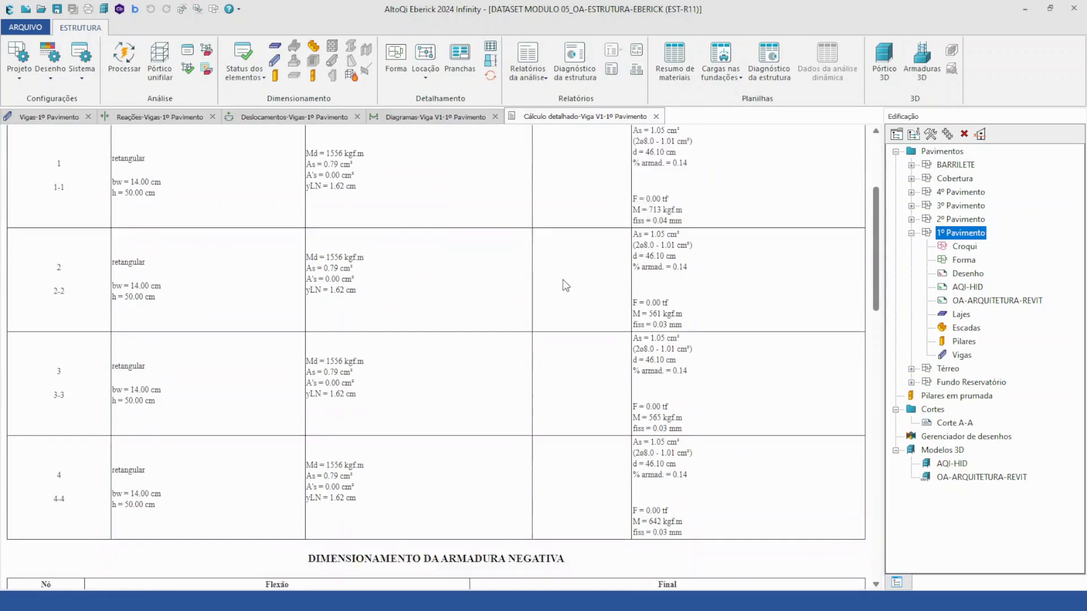
{"action": "scroll", "coordinate": [580, 336], "scroll_direction": "up", "scroll_amount": 7}
{"action": "scroll", "coordinate": [582, 342], "scroll_direction": "down", "scroll_amount": 5}
{"action": "scroll", "coordinate": [580, 336], "scroll_direction": "down", "scroll_amount": 4}
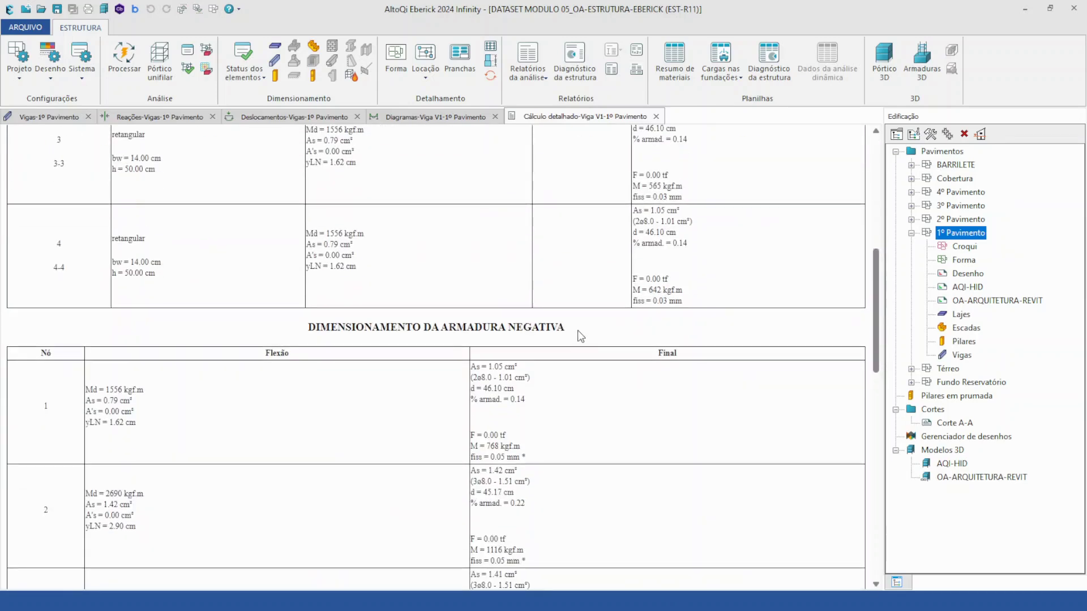
Step: Open V1's report on moment redistribution and ductility conditions from the 1º Pavimento beams window
{"action": "left_click", "coordinate": [45, 119]}
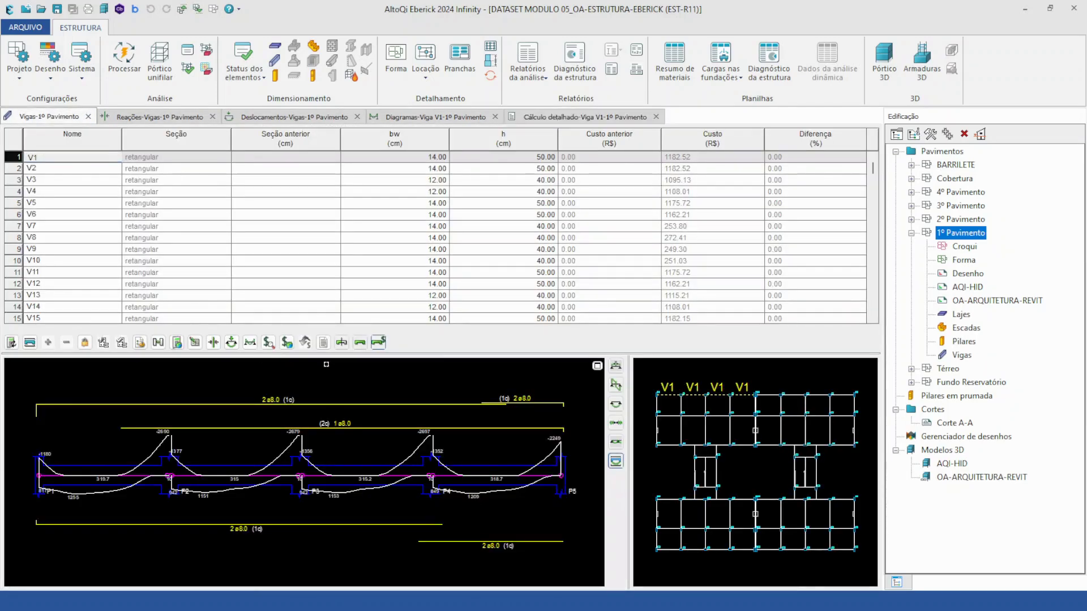
{"action": "left_click", "coordinate": [323, 342]}
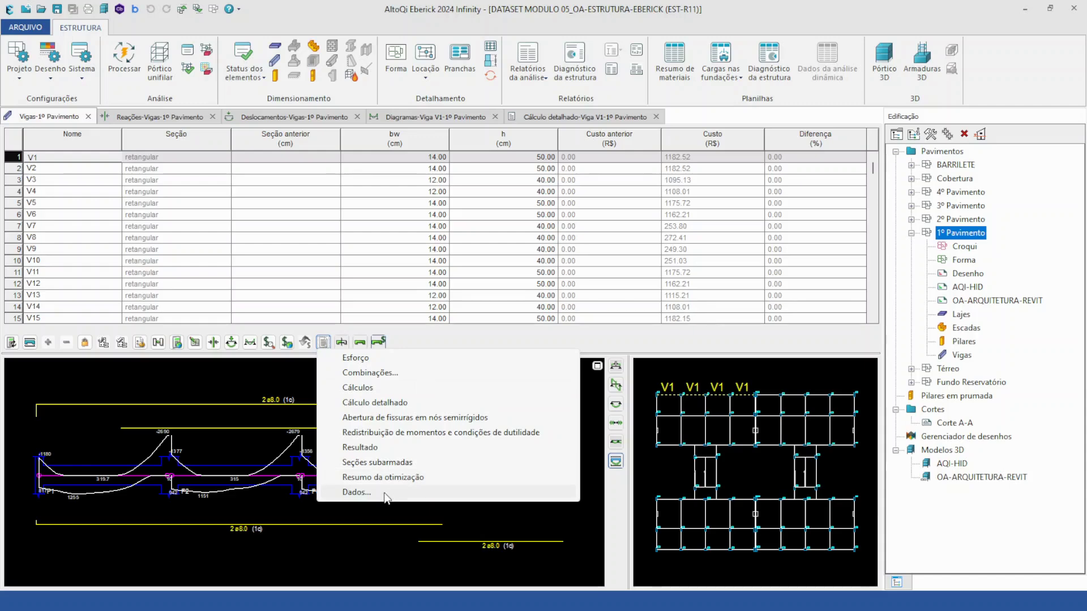
{"action": "left_click", "coordinate": [521, 434]}
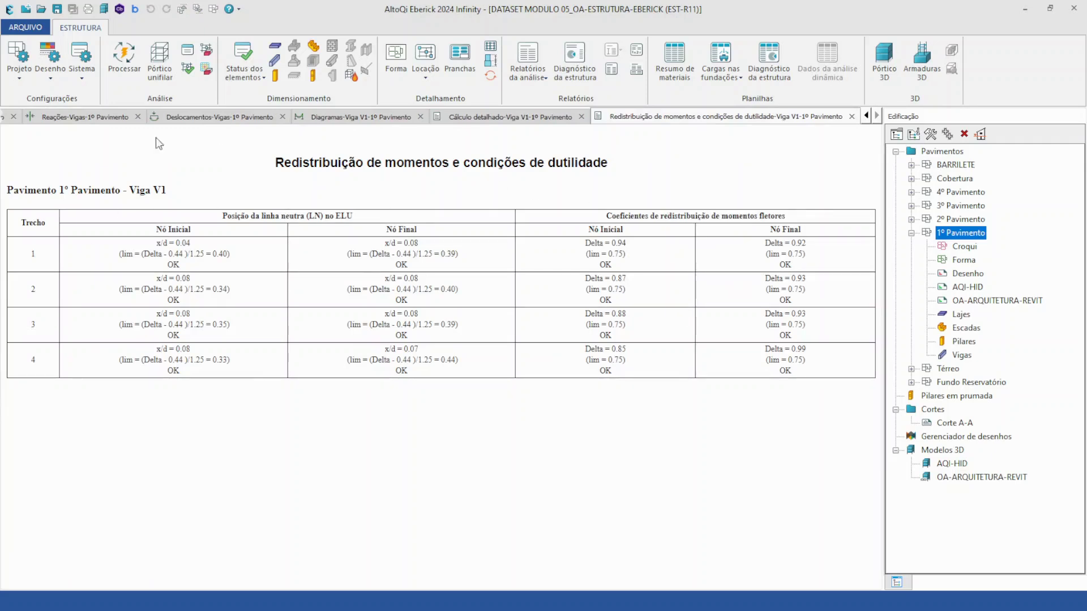
Step: Return to the 1º Pavimento beams, look through the whole beam list and select V38 to view its diagram
{"action": "left_click", "coordinate": [866, 116]}
{"action": "left_click", "coordinate": [50, 117]}
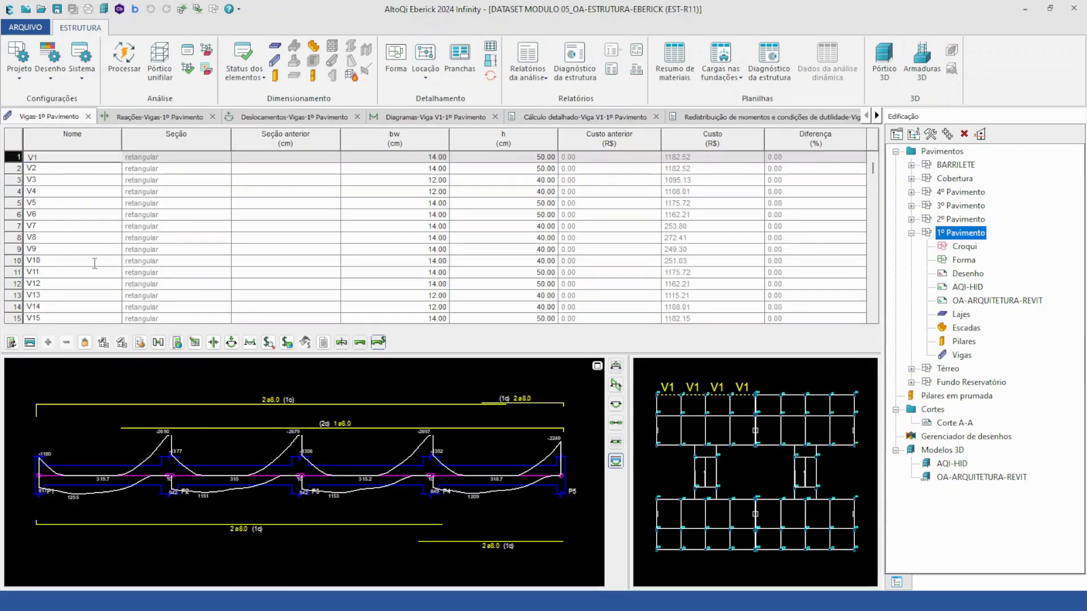
{"action": "scroll", "coordinate": [95, 263], "scroll_direction": "down", "scroll_amount": 5}
{"action": "scroll", "coordinate": [95, 263], "scroll_direction": "down", "scroll_amount": 12}
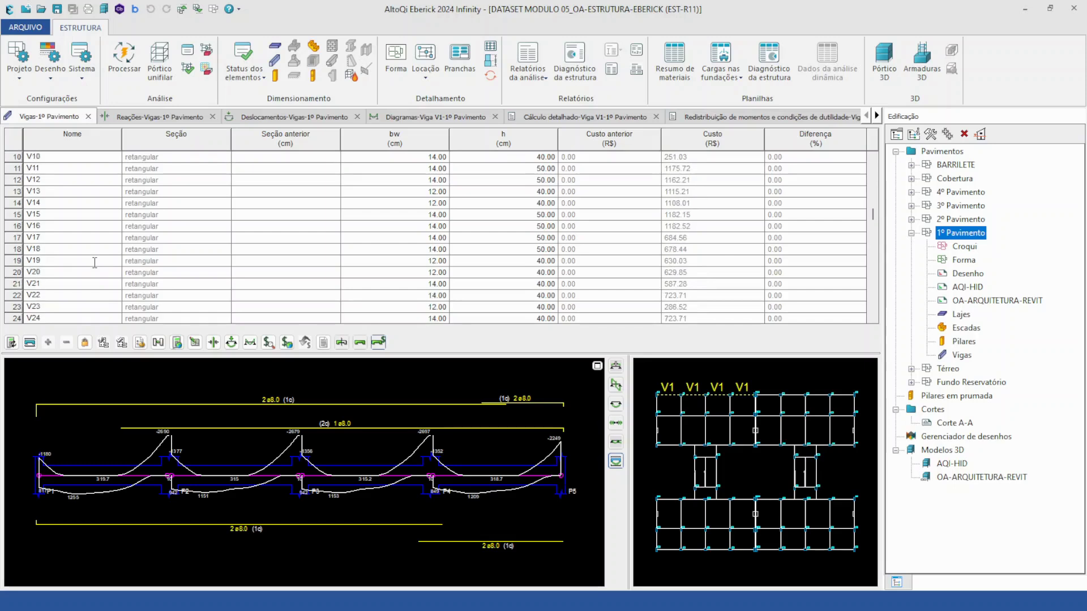
{"action": "scroll", "coordinate": [95, 263], "scroll_direction": "down", "scroll_amount": 10}
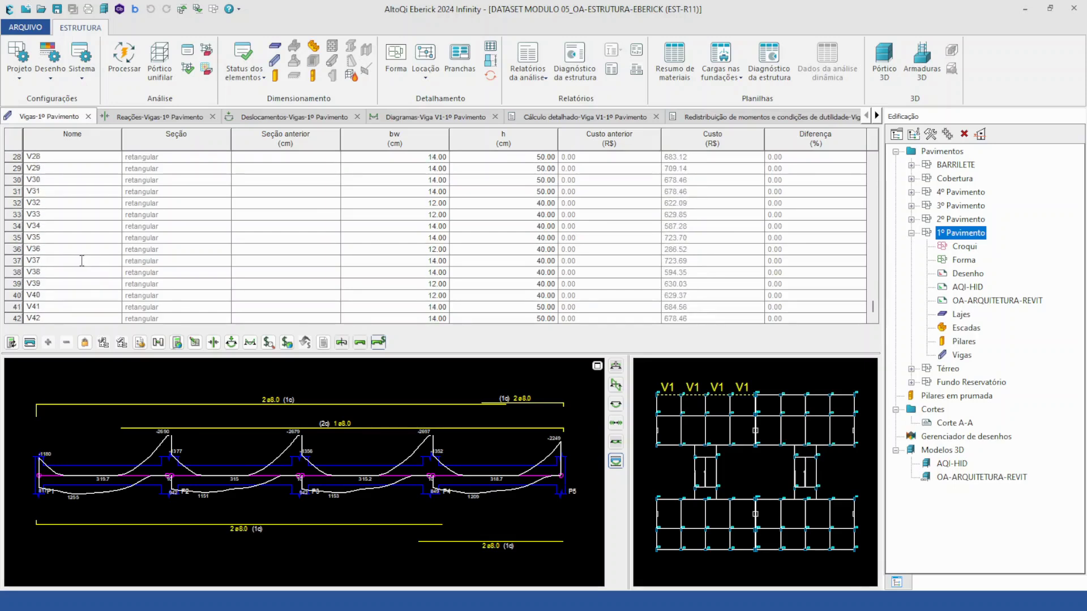
{"action": "left_click", "coordinate": [66, 273]}
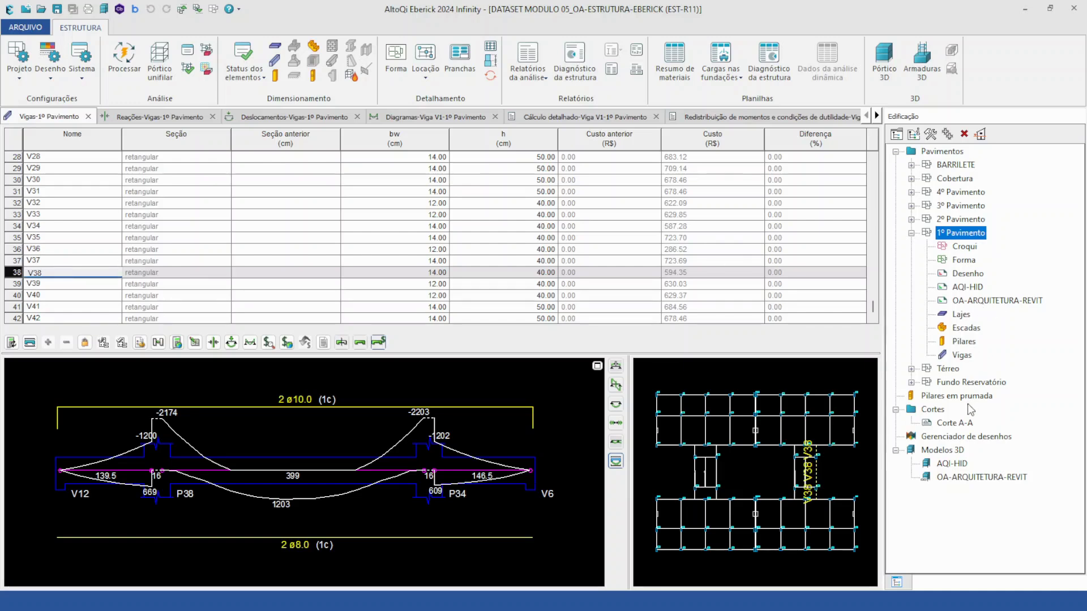
Step: Open the 1º Pavimento columns and the full-height project columns, and compare the two windows
{"action": "left_click", "coordinate": [964, 343]}
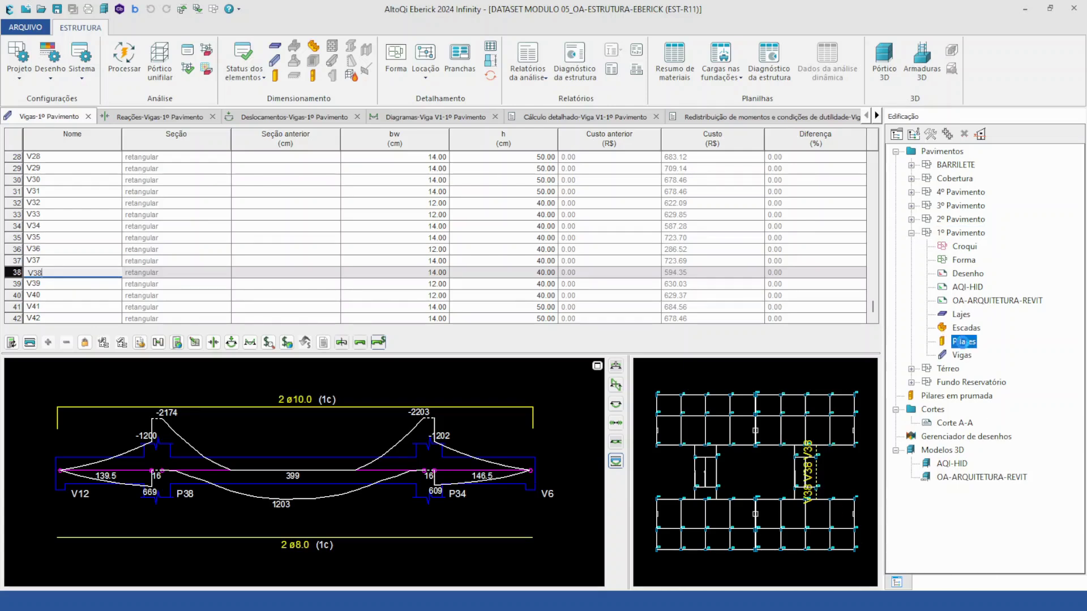
{"action": "double_click", "coordinate": [964, 343]}
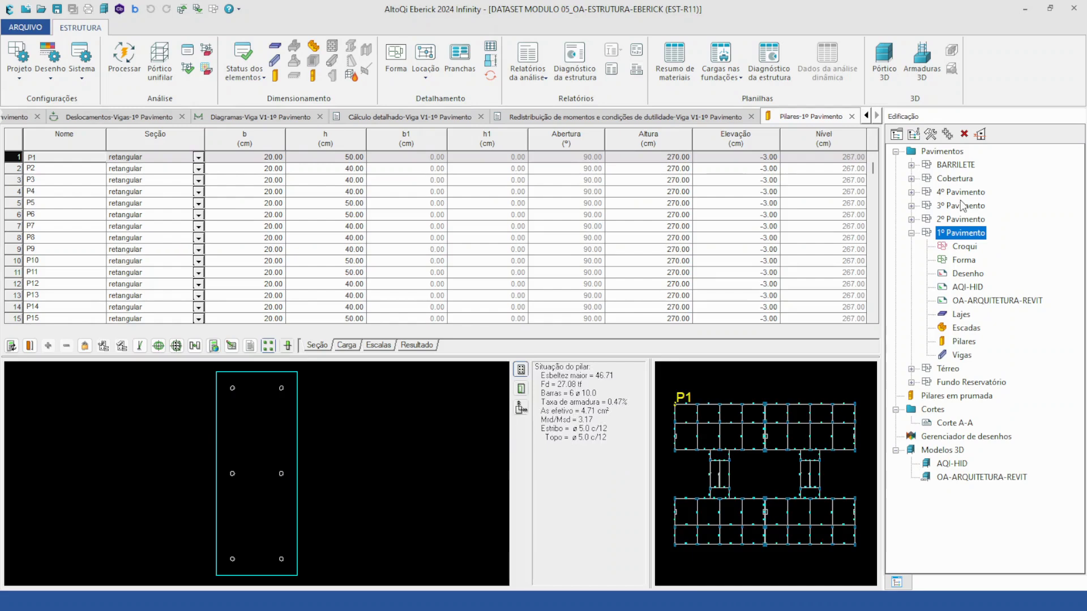
{"action": "left_click", "coordinate": [981, 396]}
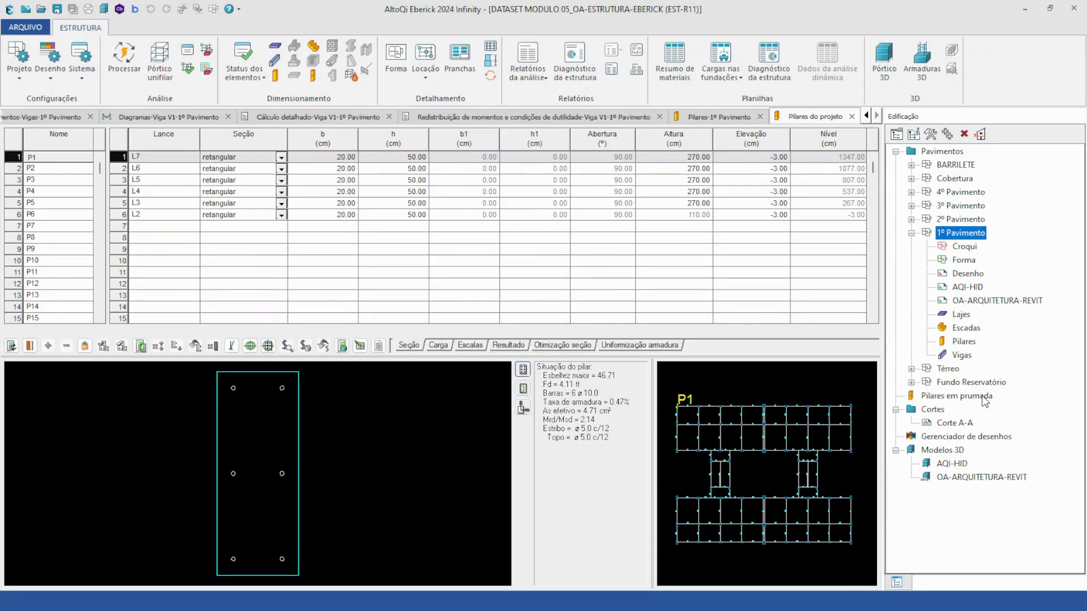
{"action": "left_click", "coordinate": [723, 118]}
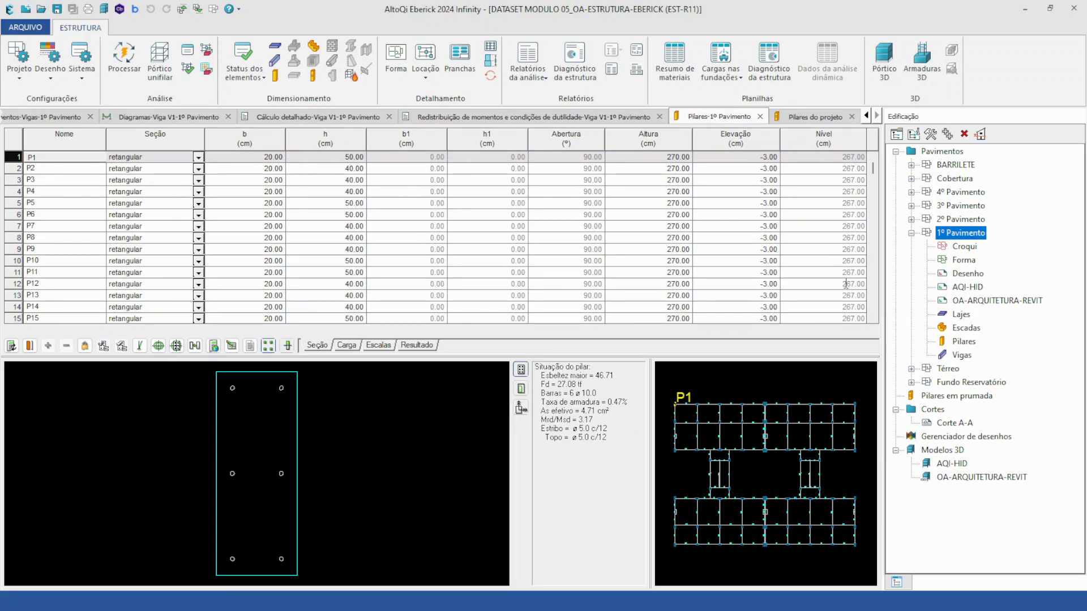
{"action": "left_click", "coordinate": [814, 117]}
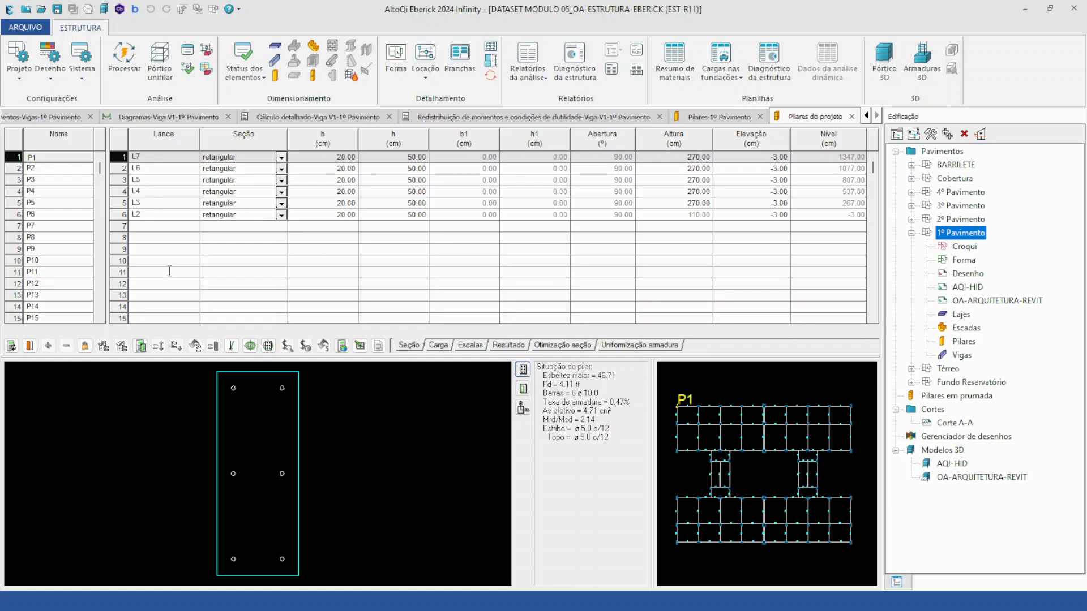
Step: Review column P1's section optimization, reinforcement uniformization, section, load, scale and result data, including the calculation process options
{"action": "left_click", "coordinate": [558, 347]}
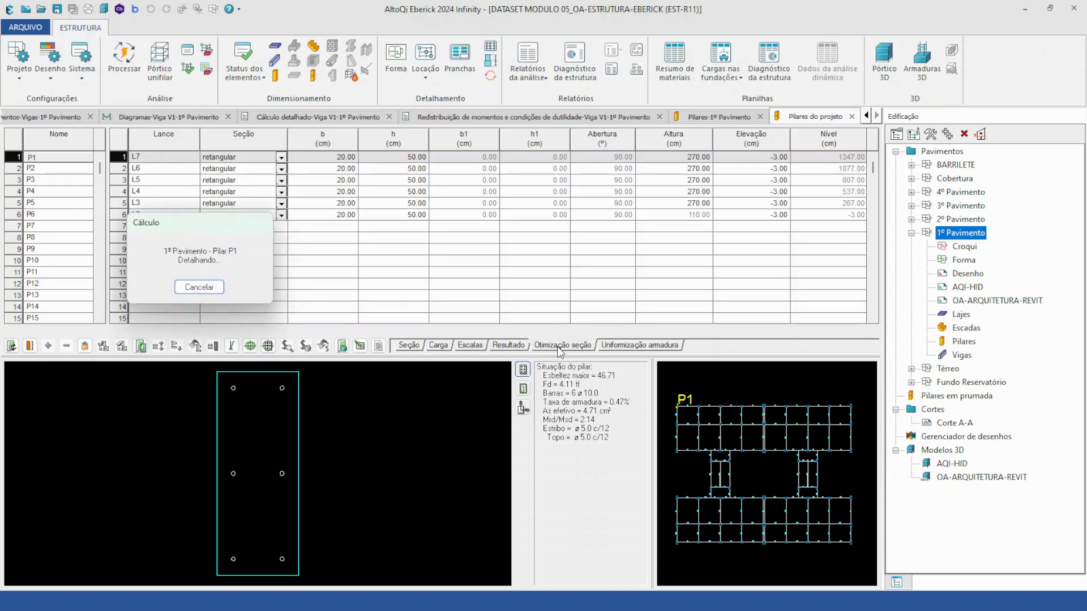
{"action": "left_click", "coordinate": [632, 346]}
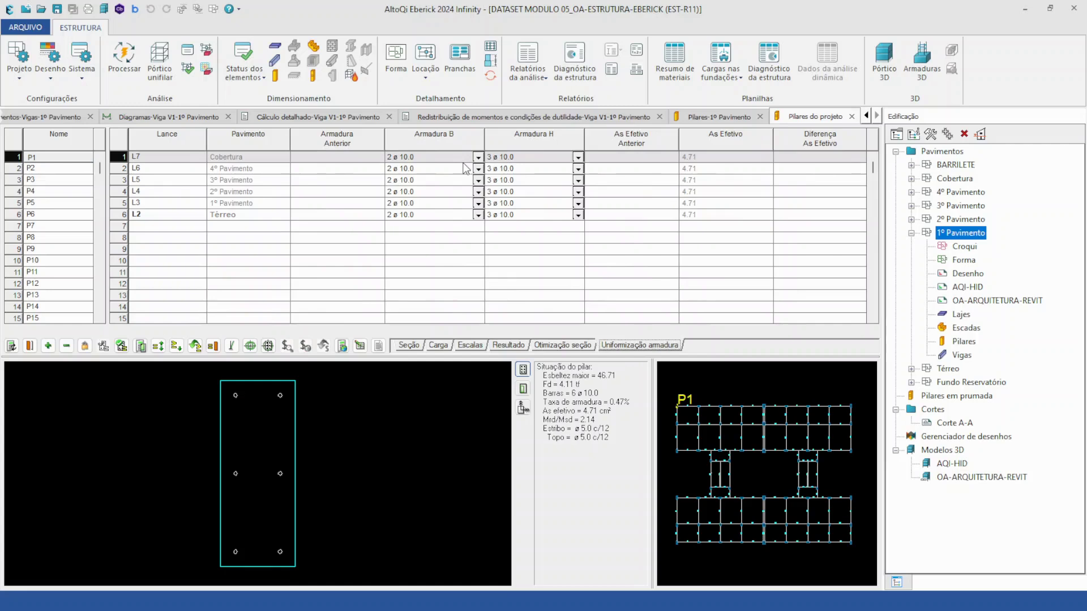
{"action": "left_click", "coordinate": [416, 349]}
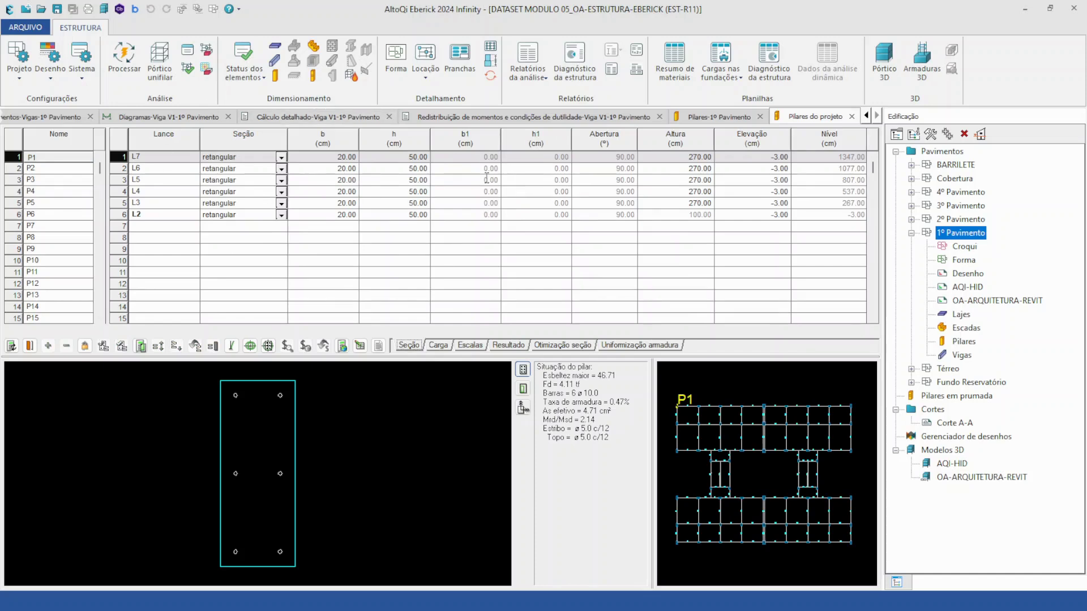
{"action": "left_click", "coordinate": [439, 347]}
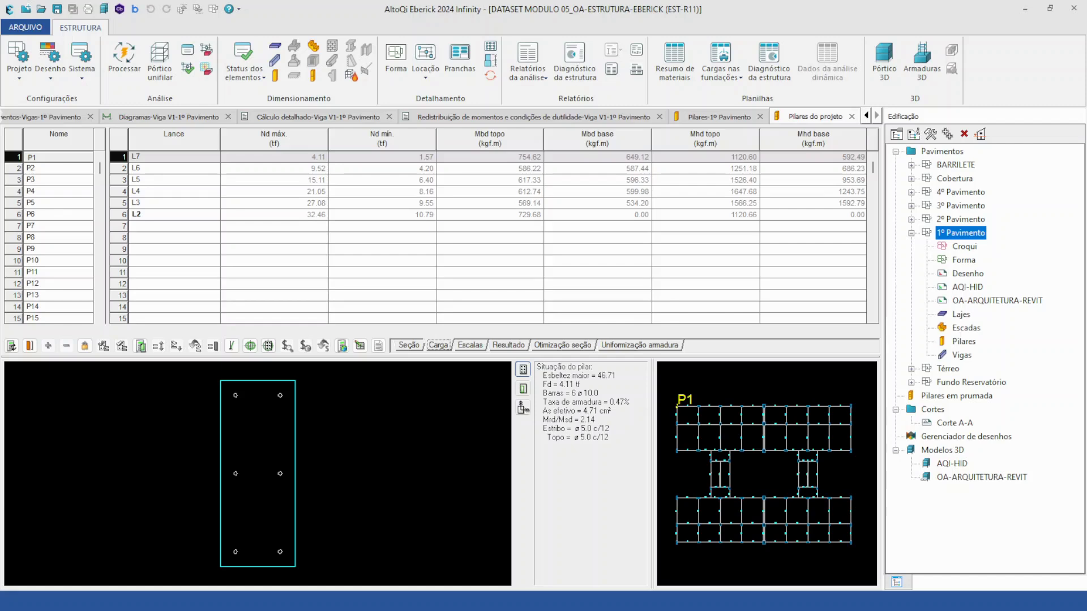
{"action": "left_click", "coordinate": [481, 346]}
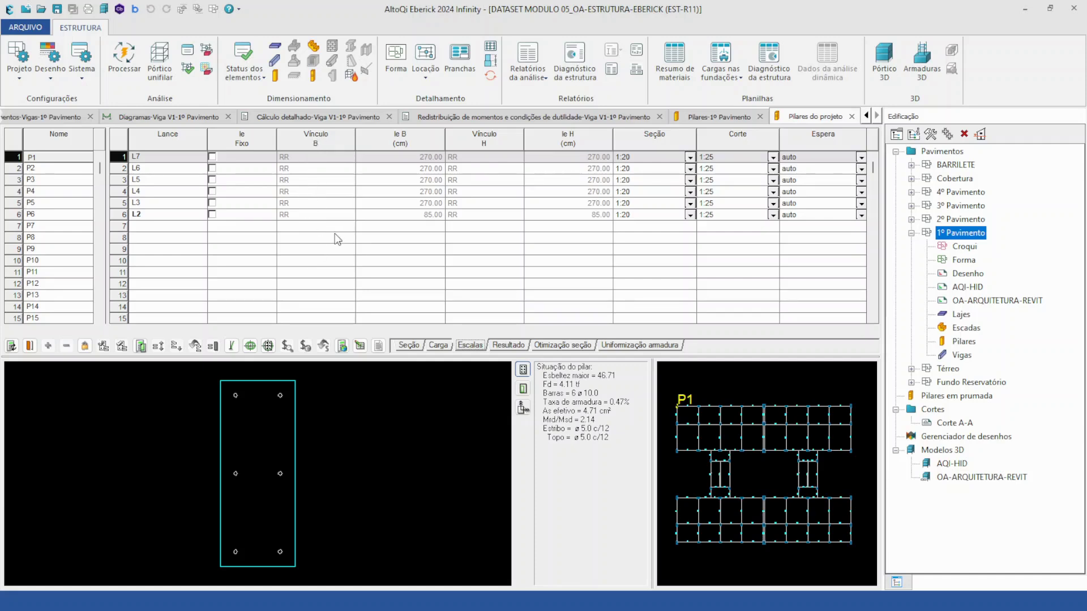
{"action": "left_click", "coordinate": [509, 345]}
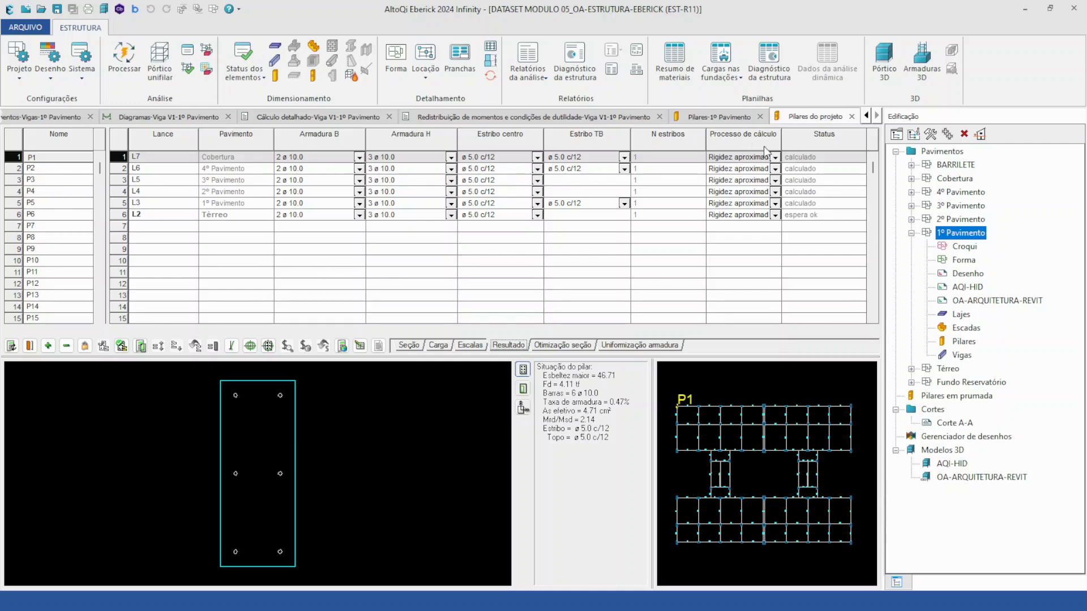
{"action": "left_click", "coordinate": [775, 158]}
Step: Open the detailed calculation report for column P1 and read through its longitudinal and transverse reinforcement design
{"action": "left_click", "coordinate": [378, 346]}
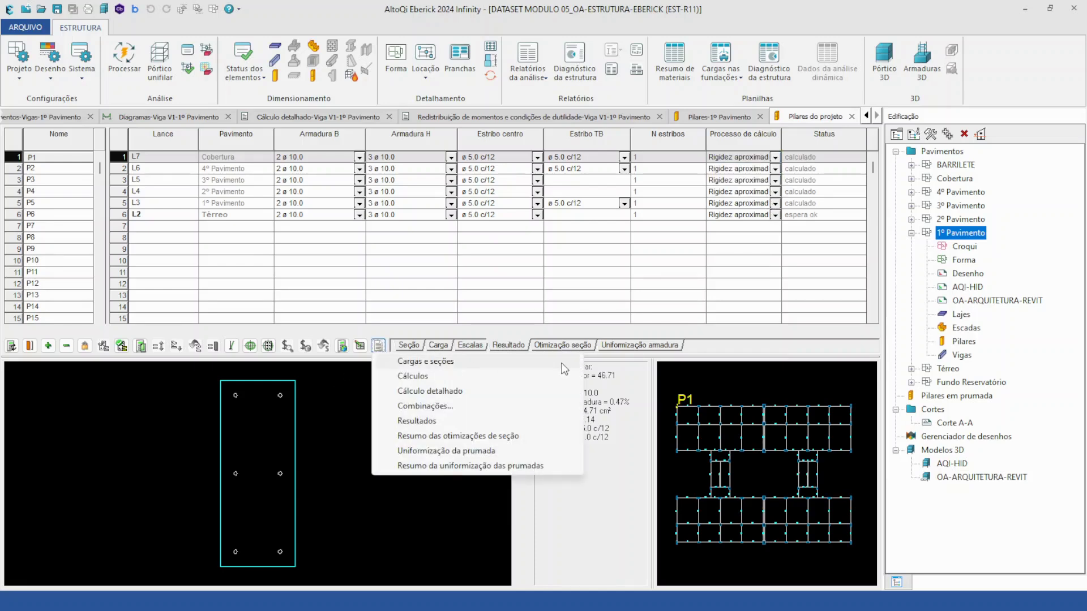
{"action": "left_click", "coordinate": [438, 390]}
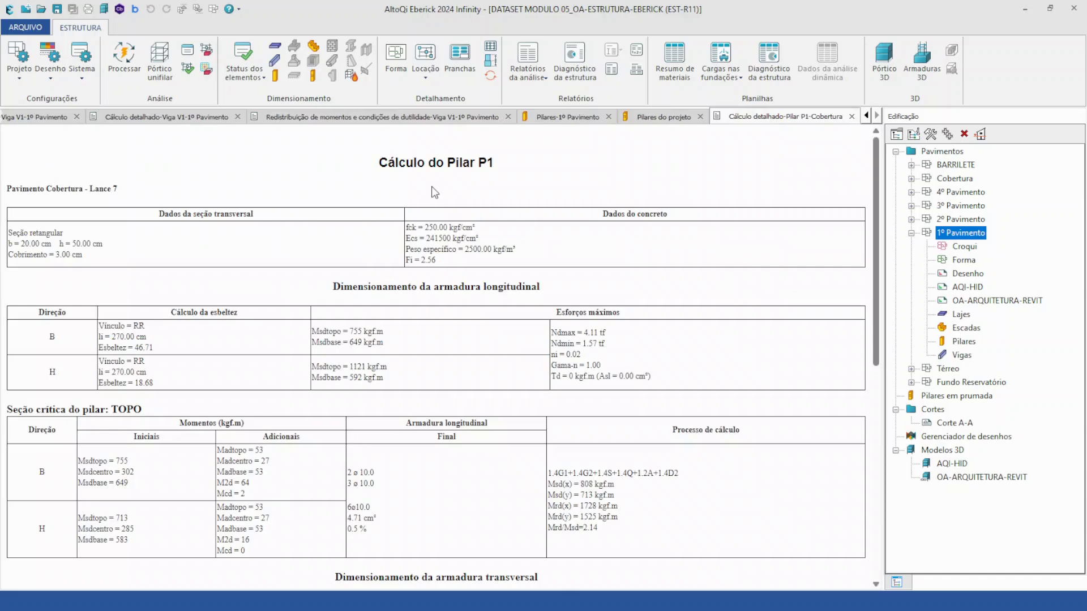
{"action": "scroll", "coordinate": [453, 194], "scroll_direction": "down", "scroll_amount": 5}
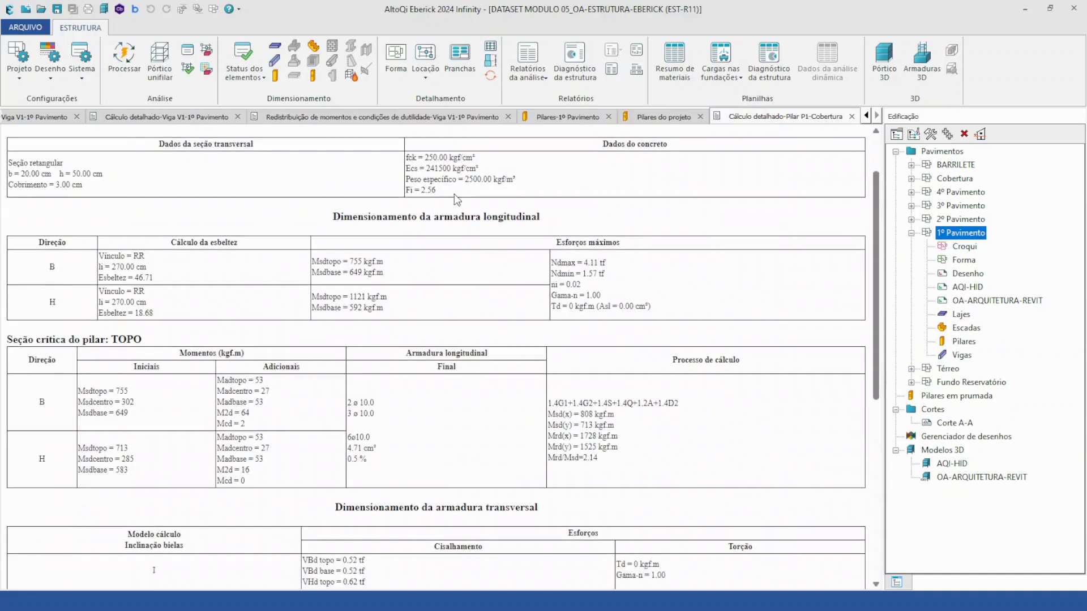
{"action": "scroll", "coordinate": [458, 205], "scroll_direction": "down", "scroll_amount": 5}
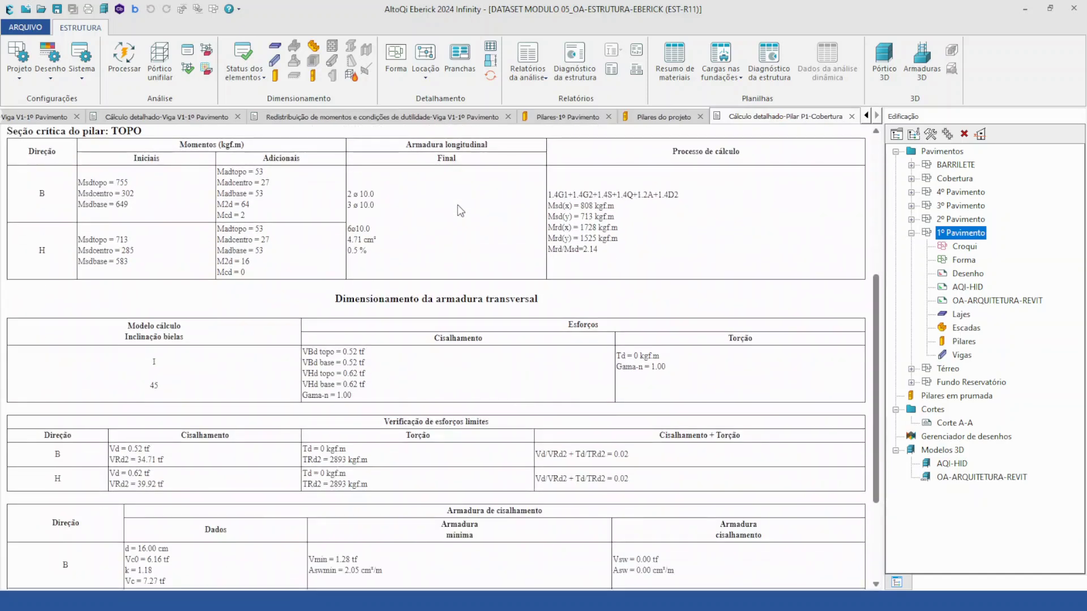
{"action": "scroll", "coordinate": [460, 210], "scroll_direction": "down", "scroll_amount": 5}
{"action": "scroll", "coordinate": [463, 219], "scroll_direction": "up", "scroll_amount": 10}
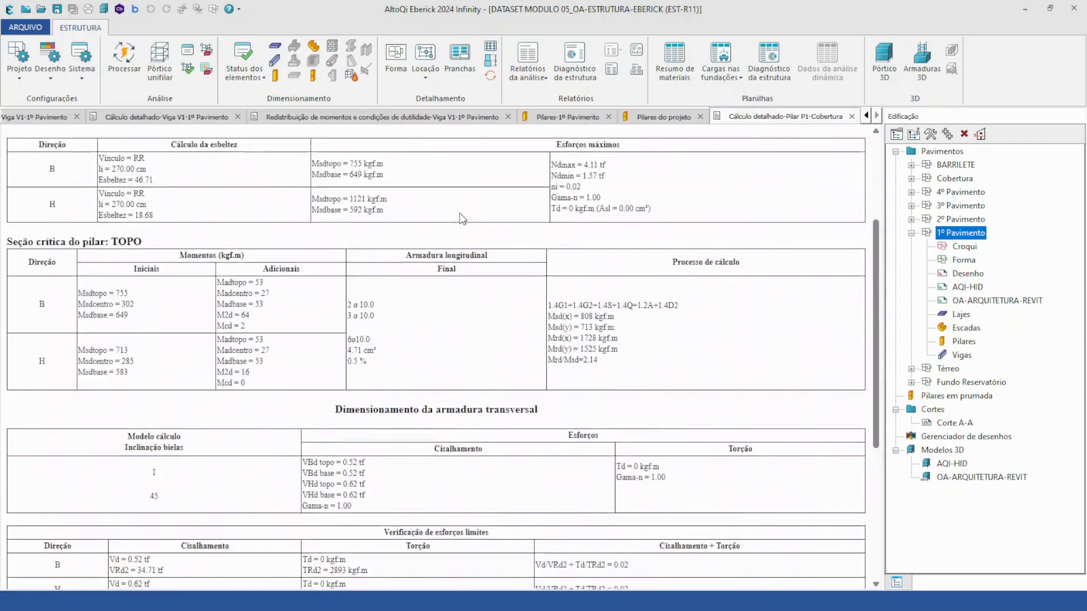
{"action": "scroll", "coordinate": [462, 219], "scroll_direction": "up", "scroll_amount": 3}
Step: Return to the project columns and select column P3 to view its reinforcement results
{"action": "left_click", "coordinate": [664, 117]}
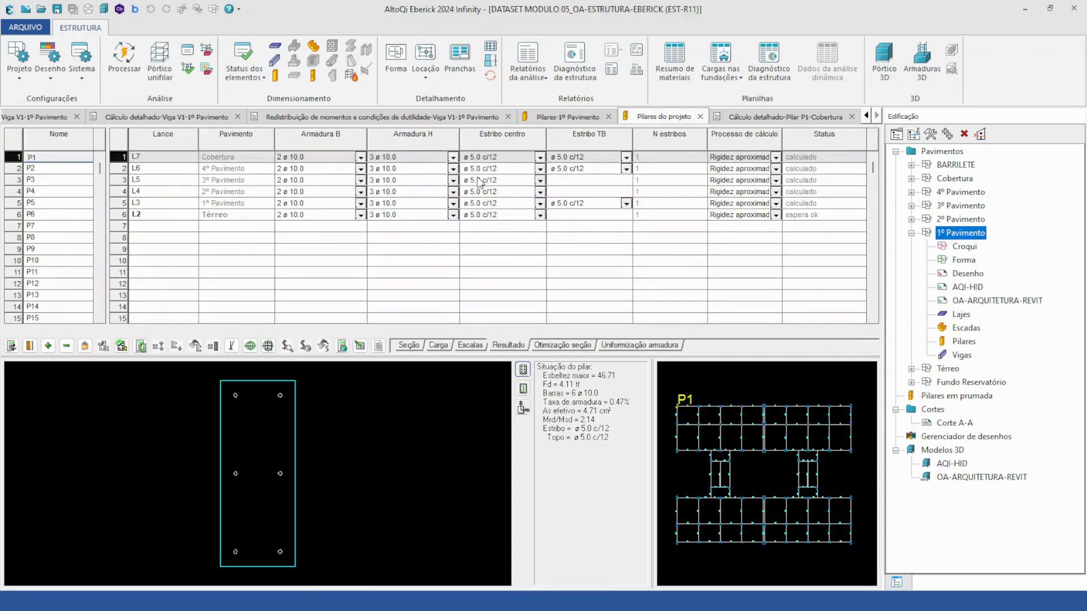
{"action": "left_click", "coordinate": [62, 181]}
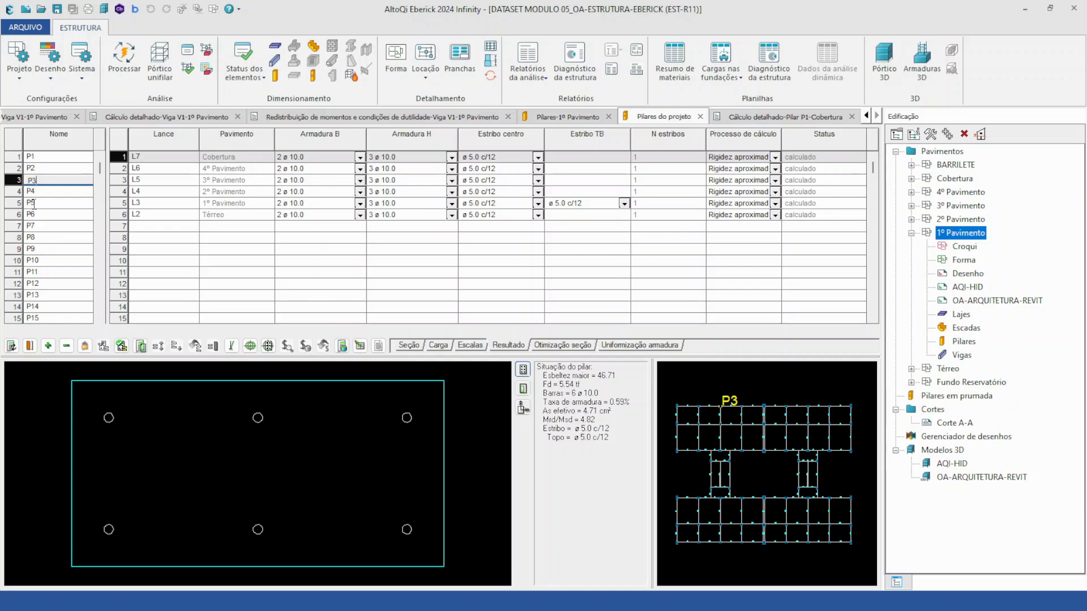
Step: Look through the list of project columns and open the foundation blocks of the Térreo floor
{"action": "scroll", "coordinate": [54, 267], "scroll_direction": "down", "scroll_amount": 2}
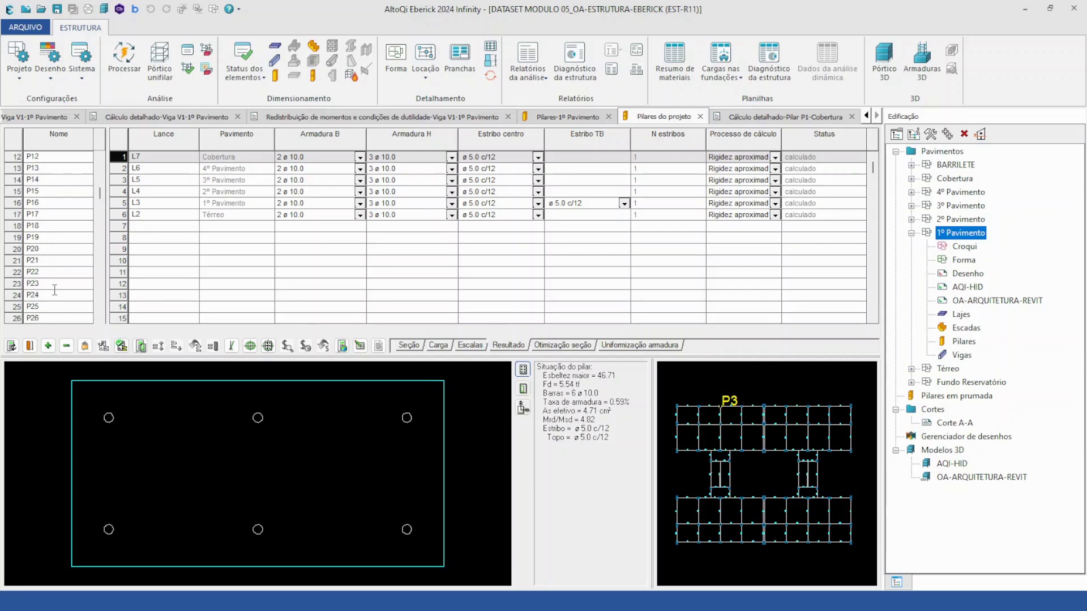
{"action": "scroll", "coordinate": [54, 300], "scroll_direction": "up", "scroll_amount": 2}
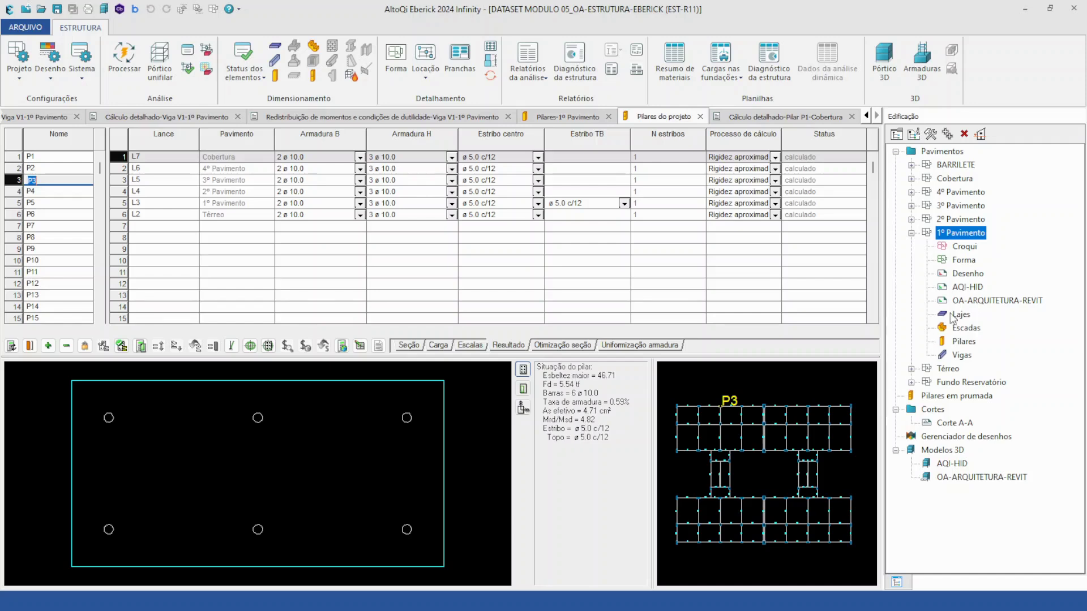
{"action": "left_click", "coordinate": [911, 368]}
{"action": "scroll", "coordinate": [1014, 369], "scroll_direction": "down", "scroll_amount": 2}
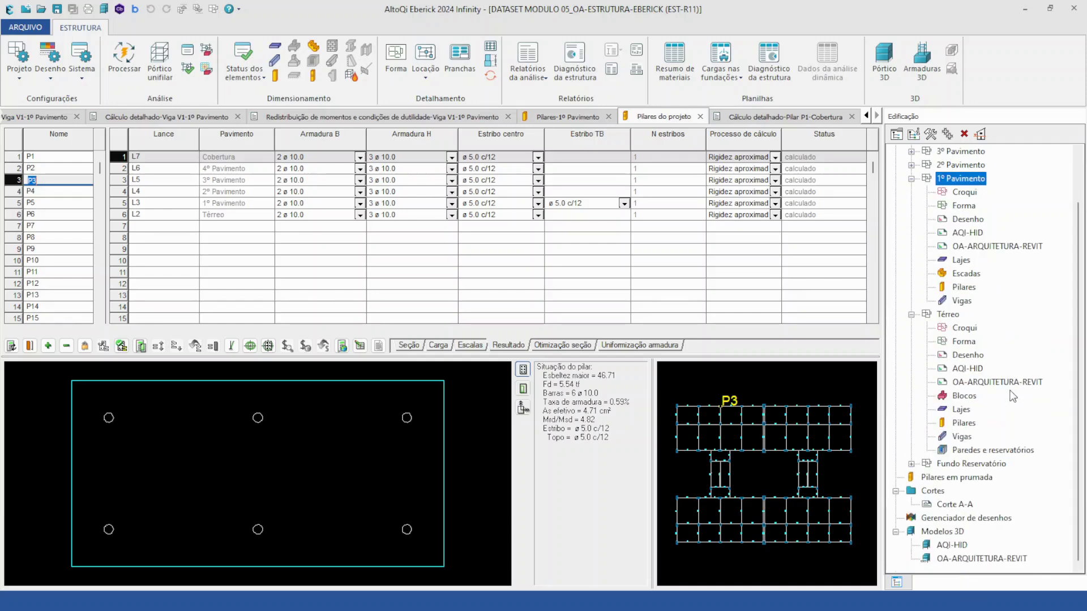
{"action": "double_click", "coordinate": [965, 398]}
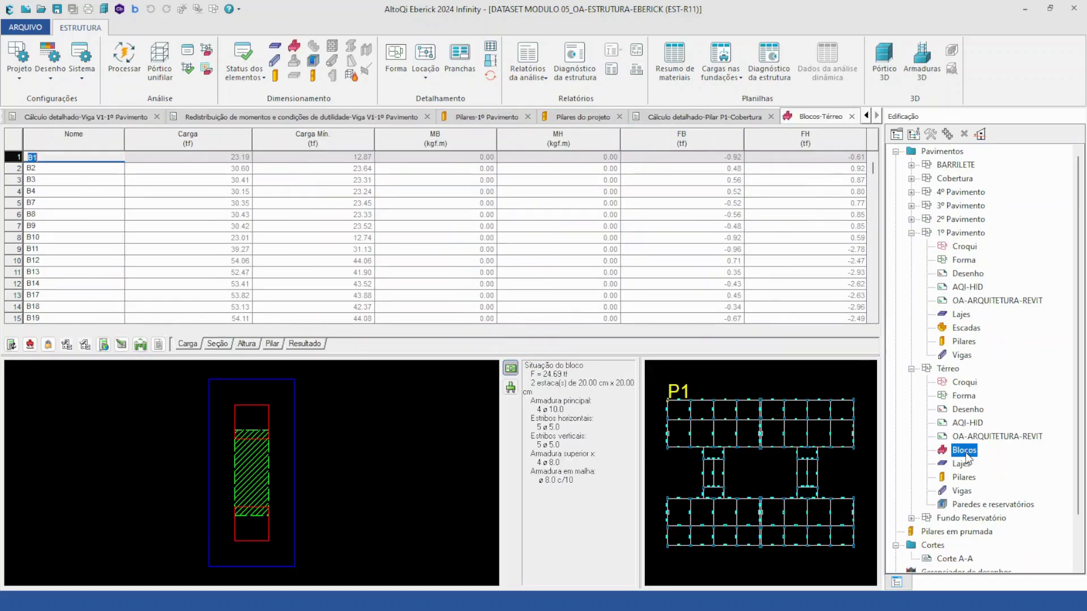
Step: Review the Térreo blocks' section, height, column and result data, including the calculation method options for block B1
{"action": "left_click", "coordinate": [216, 343]}
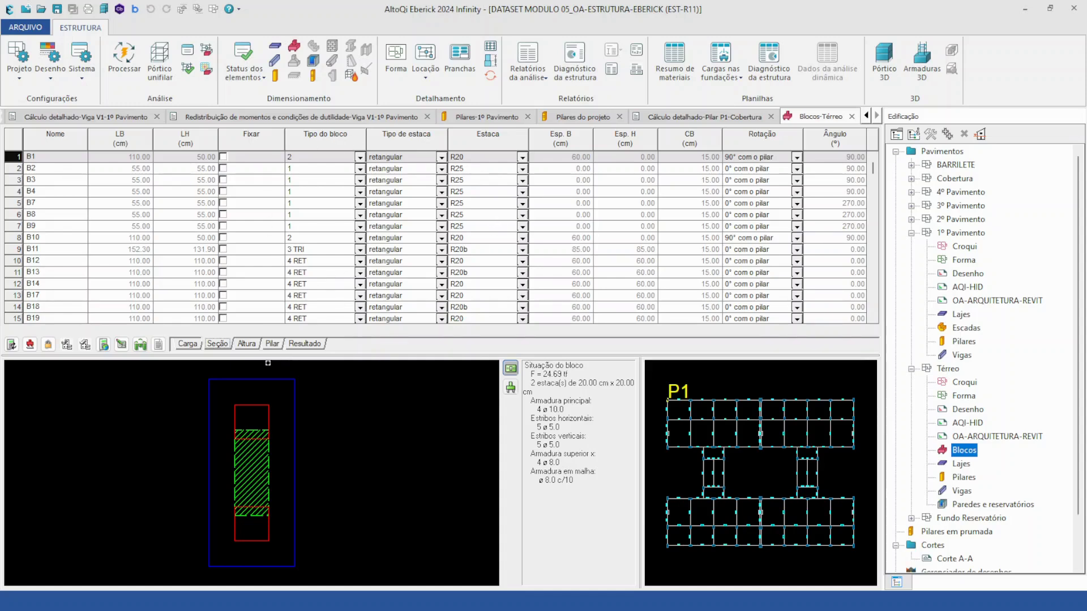
{"action": "left_click", "coordinate": [246, 346]}
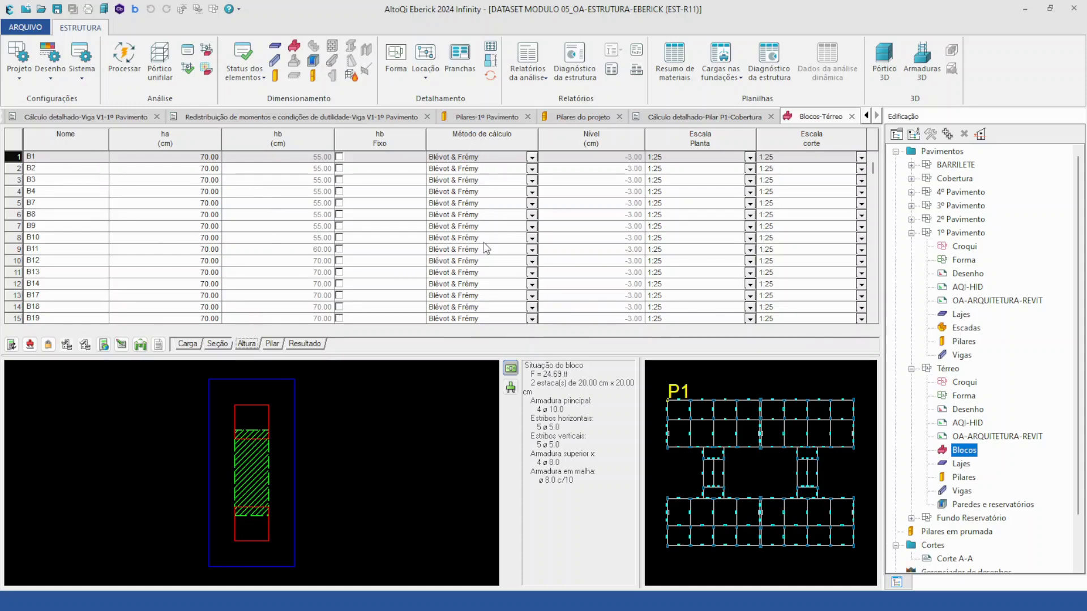
{"action": "left_click", "coordinate": [535, 159]}
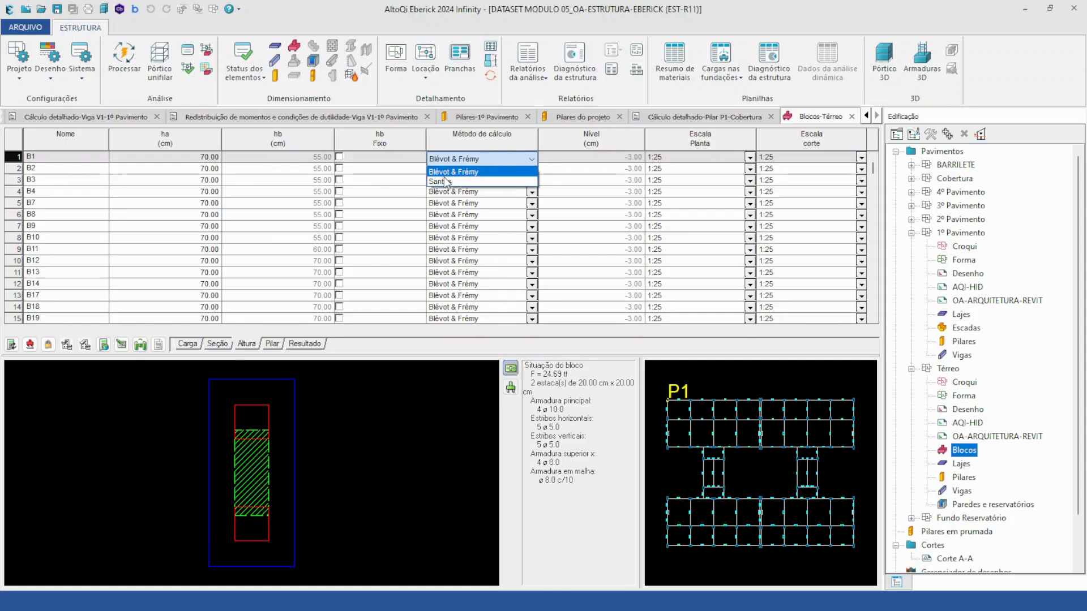
{"action": "left_click", "coordinate": [674, 348]}
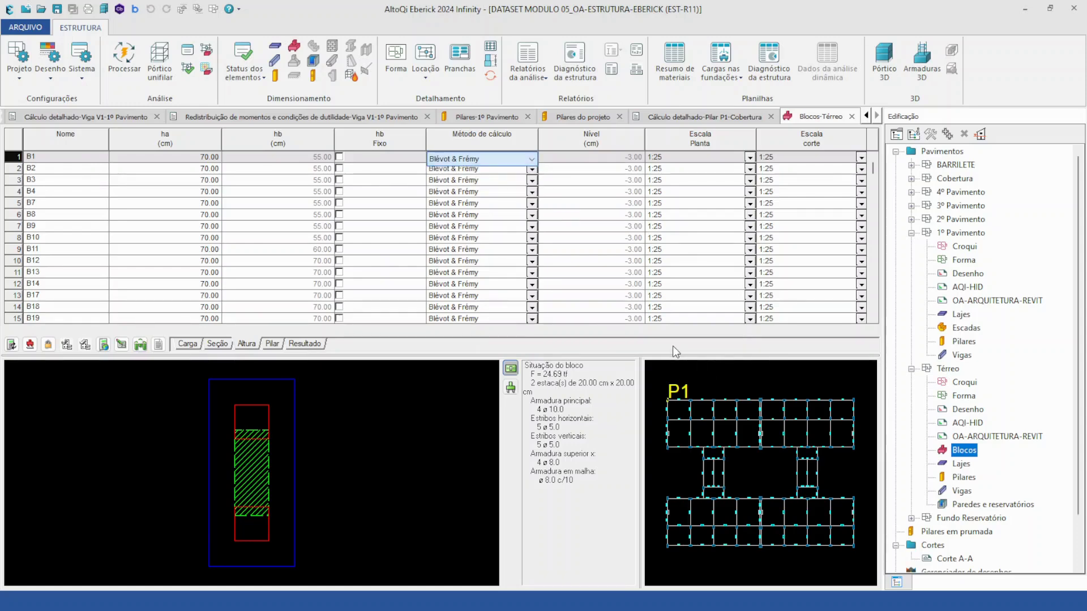
{"action": "left_click", "coordinate": [272, 344]}
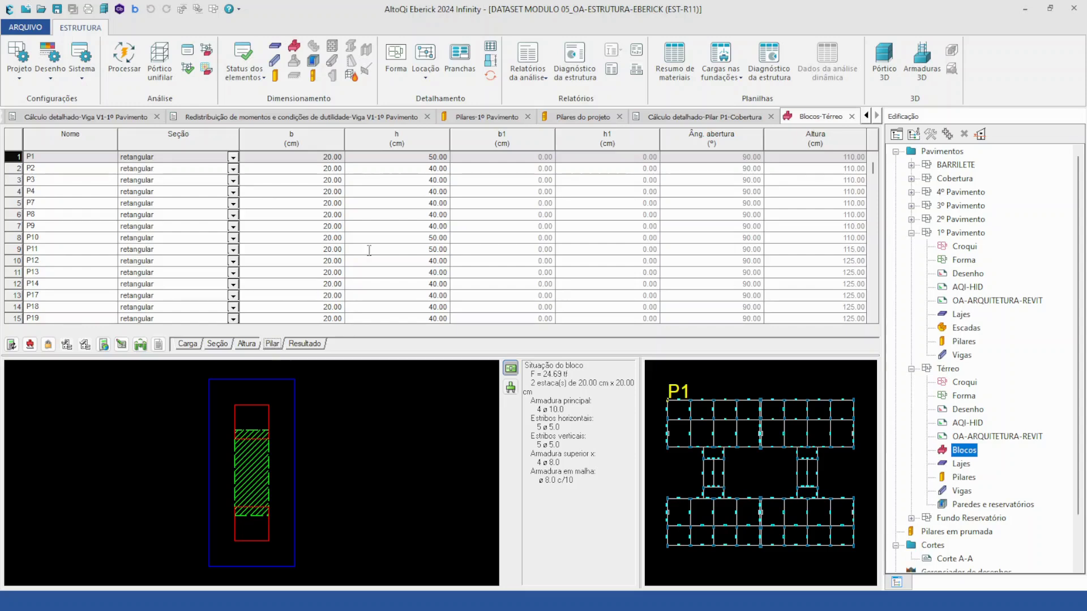
{"action": "left_click", "coordinate": [305, 344]}
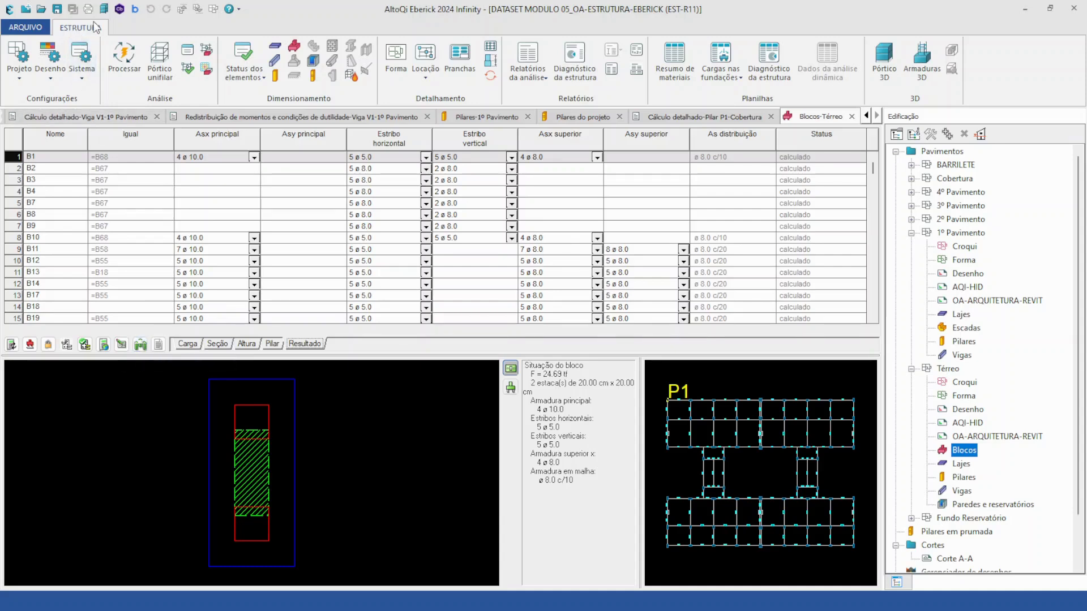
Step: Inspect the project's design settings for blocks and the registered block piles, and close the settings without changes
{"action": "left_click", "coordinate": [19, 66]}
{"action": "left_click", "coordinate": [86, 137]}
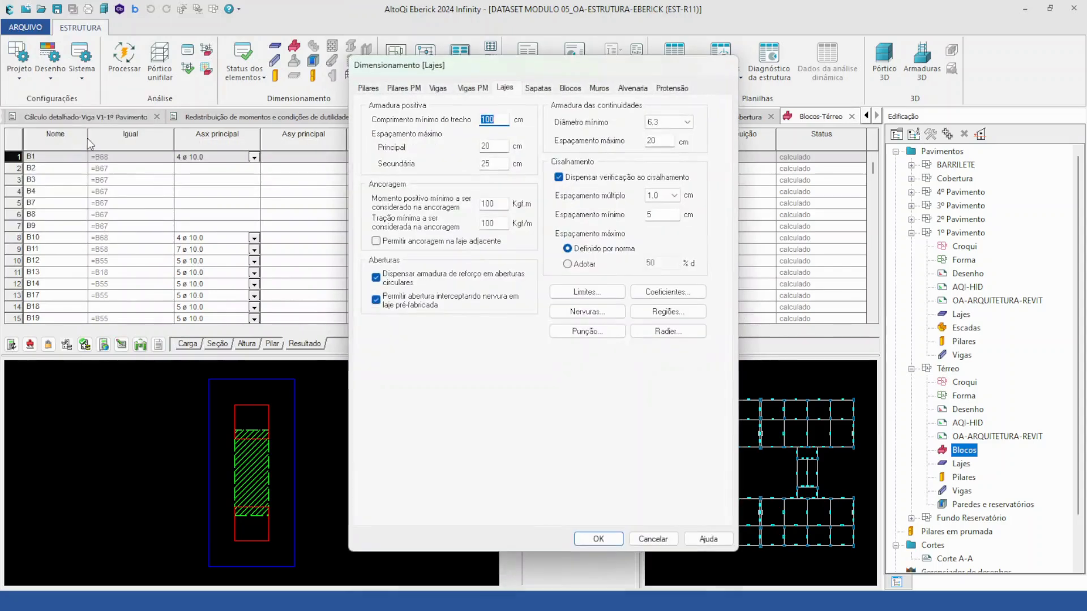
{"action": "left_click", "coordinate": [571, 89]}
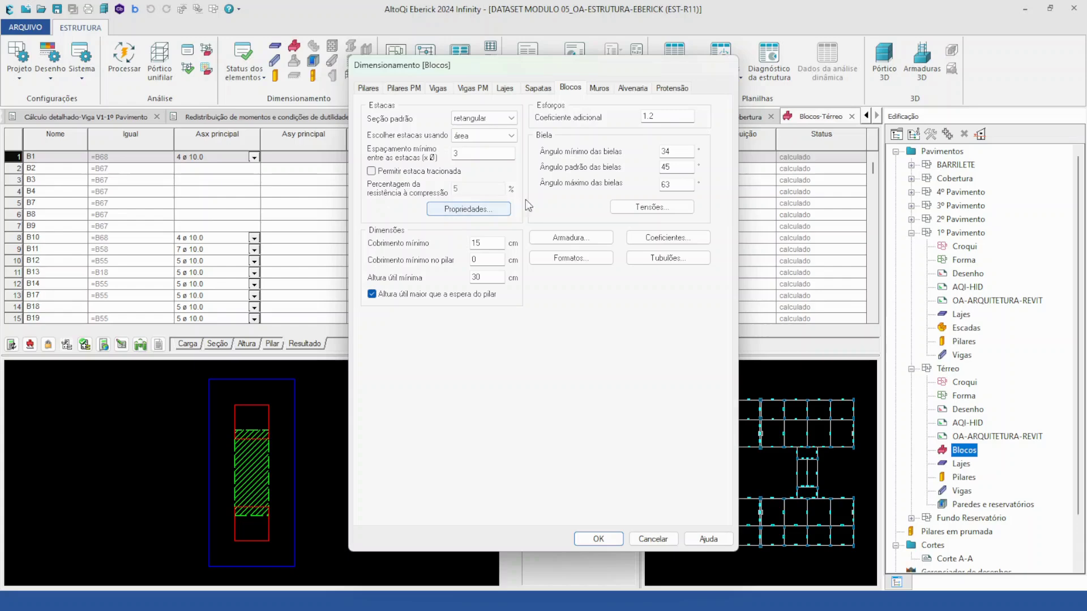
{"action": "left_click", "coordinate": [470, 208]}
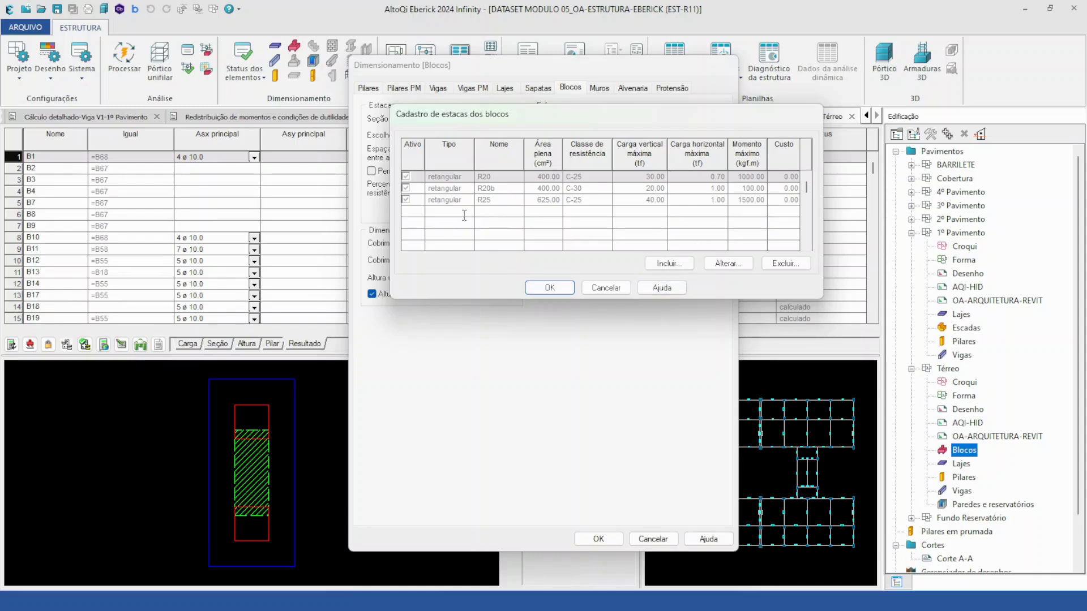
{"action": "left_click", "coordinate": [623, 289]}
{"action": "left_click", "coordinate": [599, 538]}
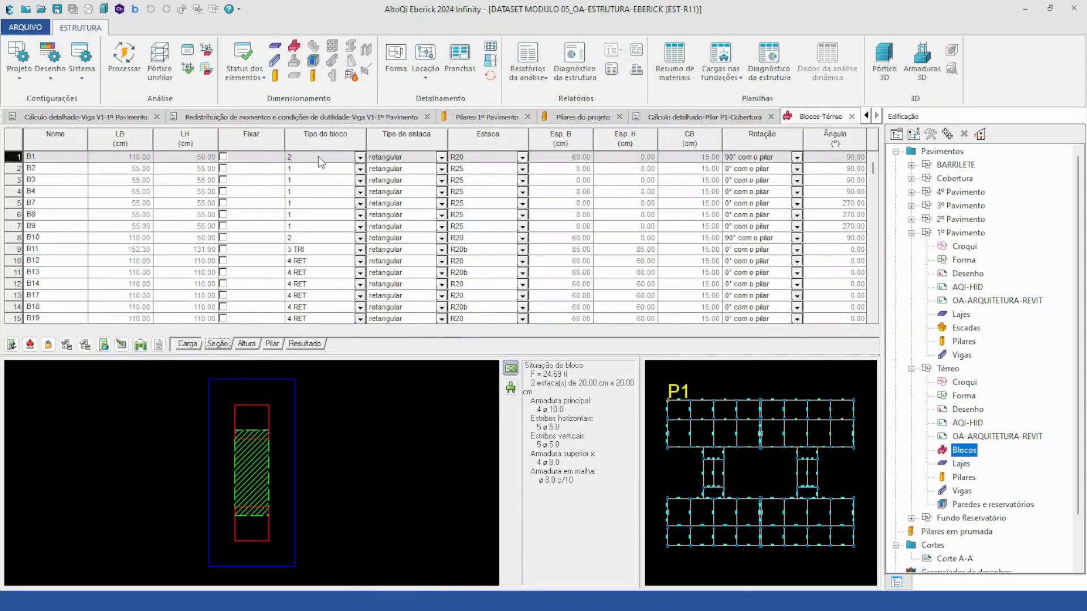
Step: Check the block types and piles in the Térreo section data, and open block B1's detailed calculation report
{"action": "scroll", "coordinate": [290, 306], "scroll_direction": "down", "scroll_amount": 1}
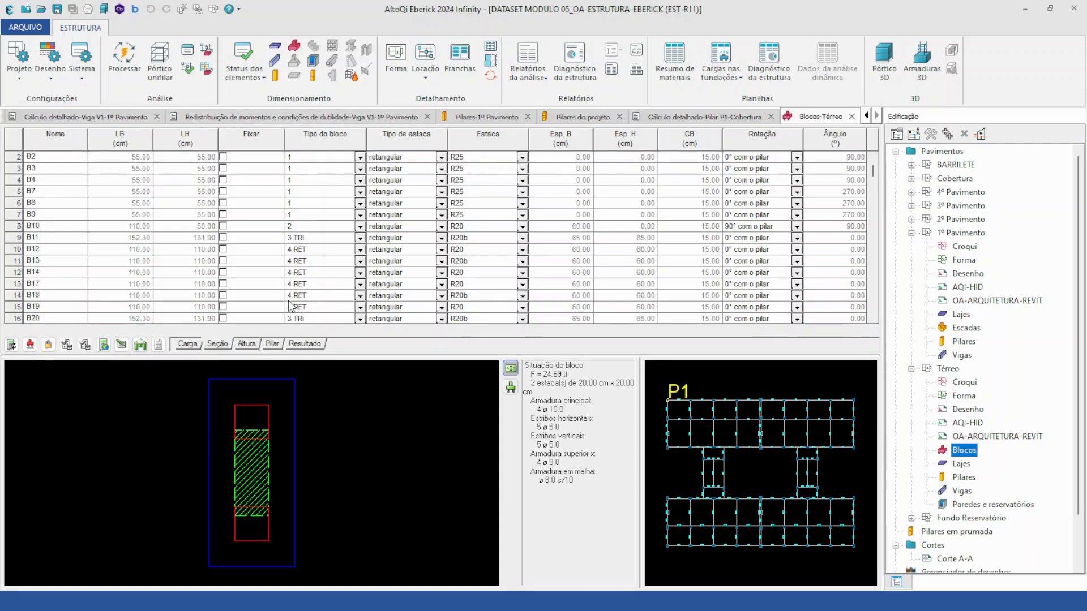
{"action": "scroll", "coordinate": [291, 307], "scroll_direction": "down", "scroll_amount": 1}
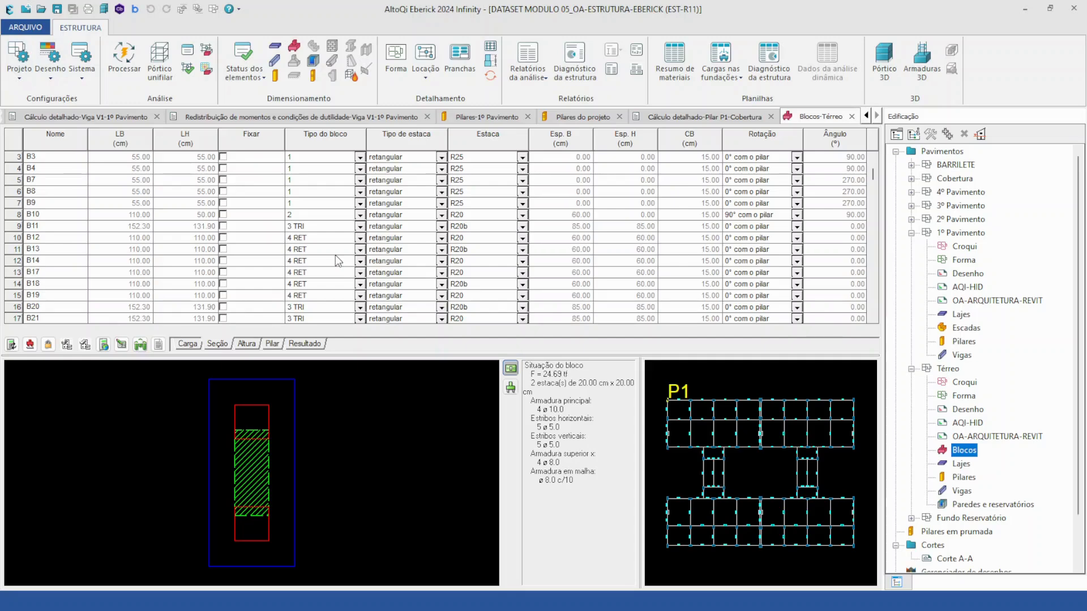
{"action": "left_click", "coordinate": [160, 344]}
{"action": "left_click", "coordinate": [230, 374]}
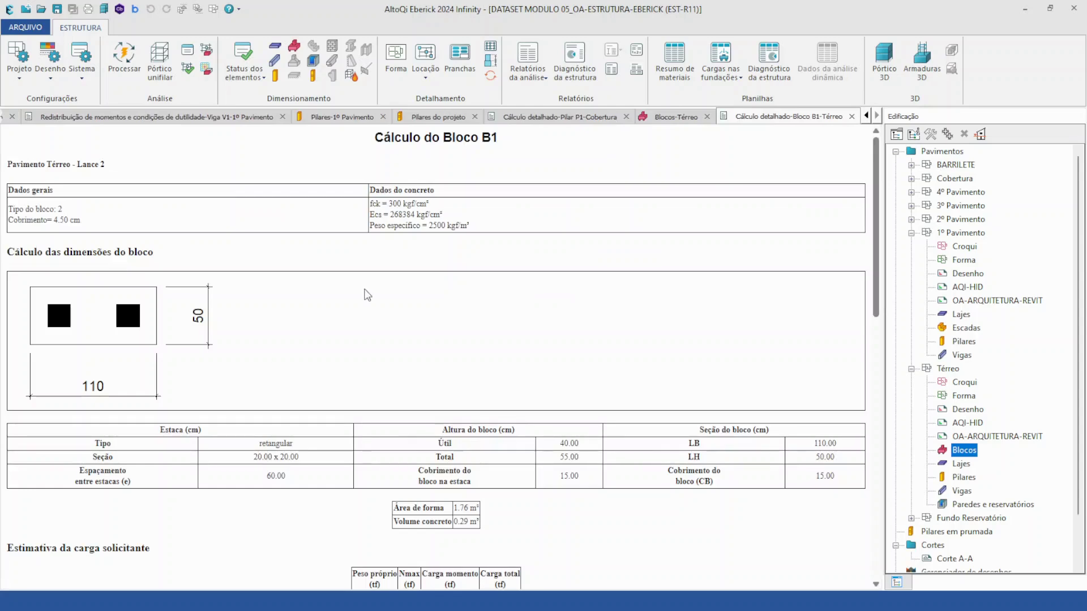
Step: Read through block B1's calculation report, comparing each model's loads with the limits in the table determining the number of piles
{"action": "scroll", "coordinate": [478, 235], "scroll_direction": "down", "scroll_amount": 5}
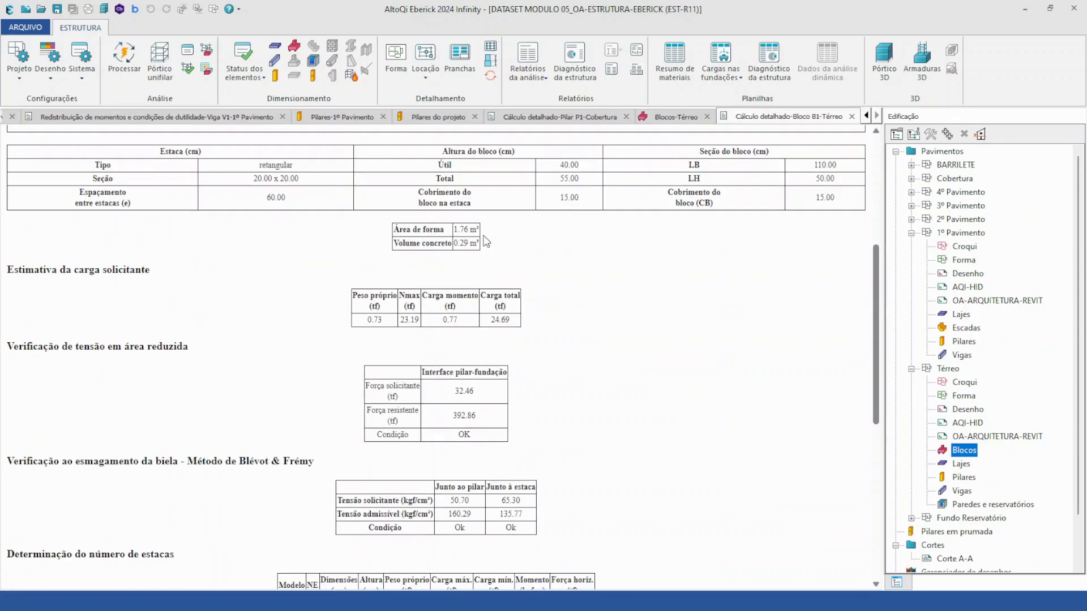
{"action": "scroll", "coordinate": [486, 242], "scroll_direction": "down", "scroll_amount": 5}
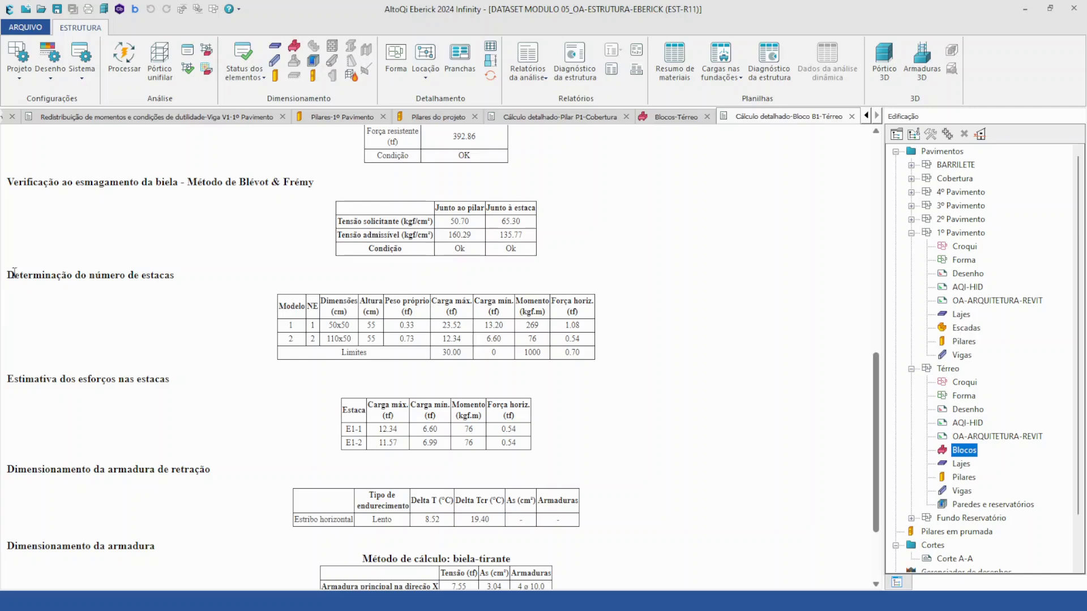
{"action": "left_click_drag", "start_coordinate": [14, 272], "coordinate": [210, 270]}
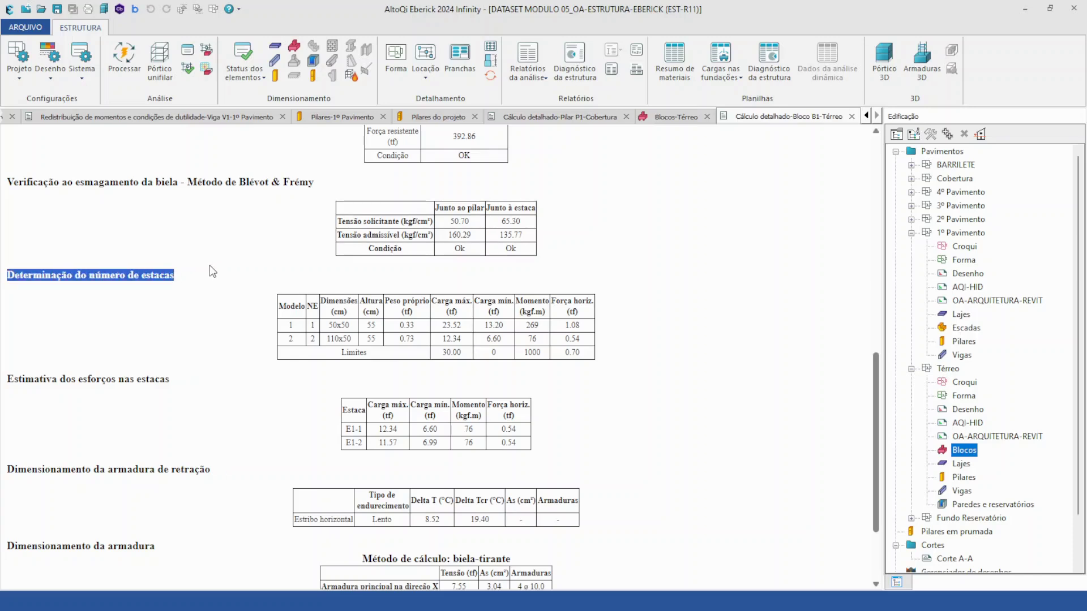
{"action": "left_click", "coordinate": [209, 270]}
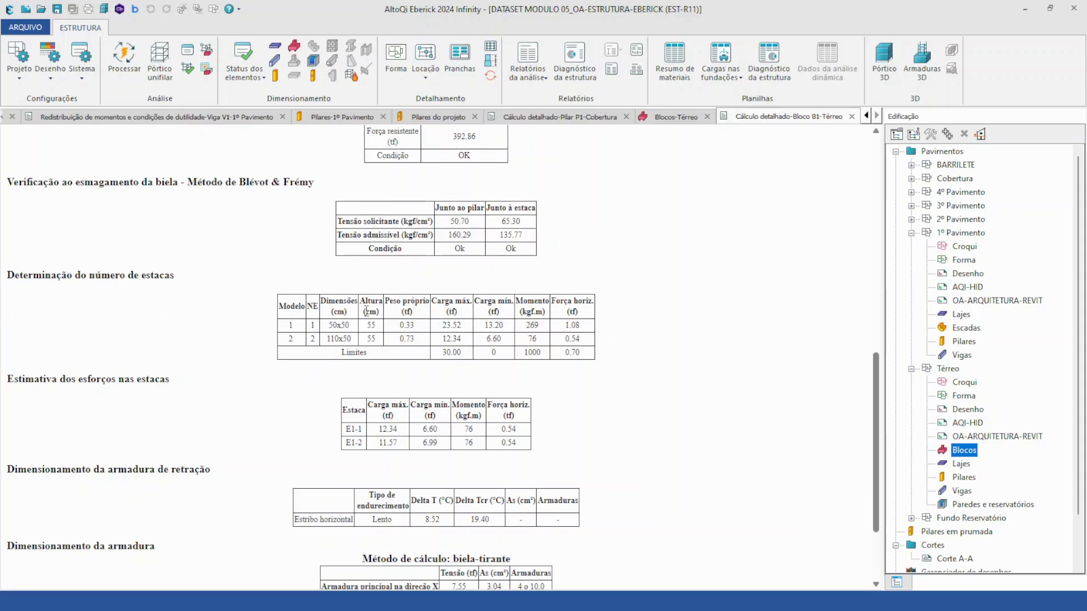
{"action": "left_click_drag", "start_coordinate": [335, 356], "coordinate": [598, 362]}
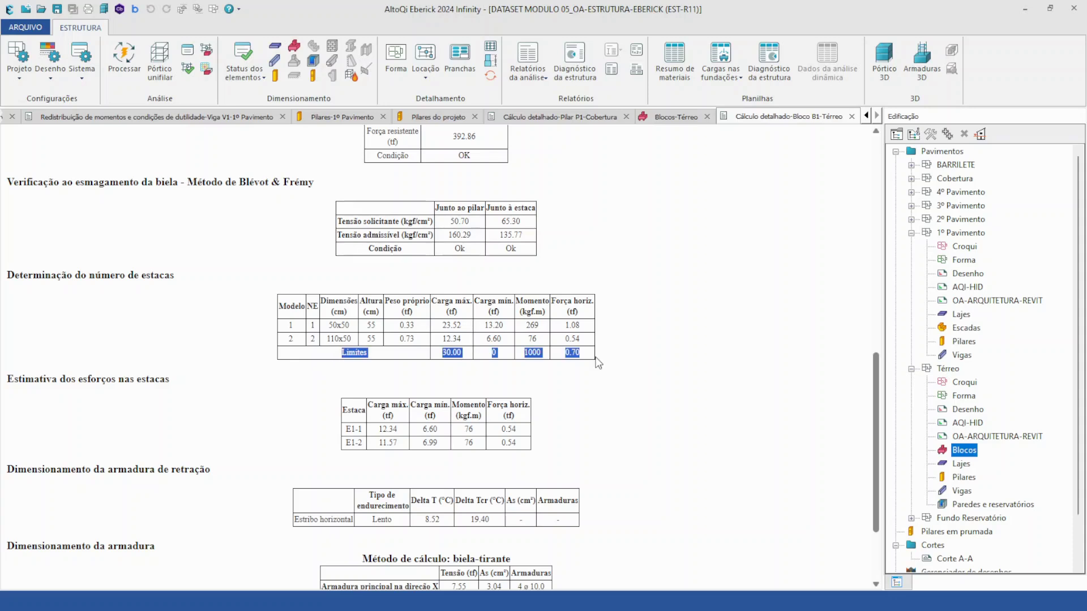
{"action": "left_click", "coordinate": [523, 355]}
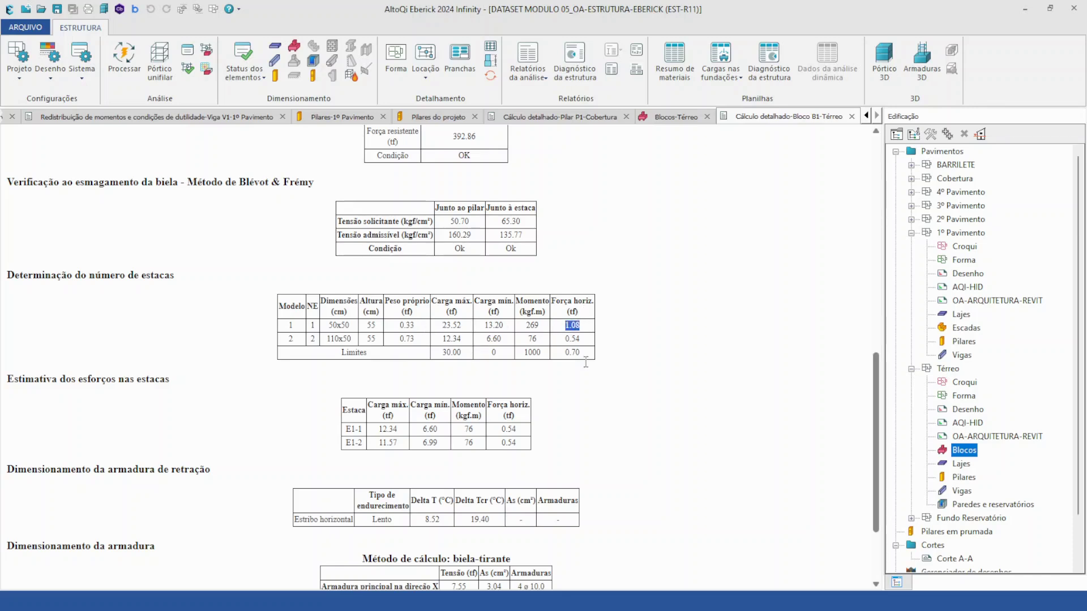
{"action": "left_click_drag", "start_coordinate": [587, 354], "coordinate": [562, 360]}
{"action": "left_click_drag", "start_coordinate": [283, 342], "coordinate": [627, 340]}
{"action": "left_click", "coordinate": [628, 340]}
Step: Open the Térreo walls and reservoirs and review the load, section, positive and upper reinforcement data of reservoir RES1
{"action": "left_click", "coordinate": [999, 504]}
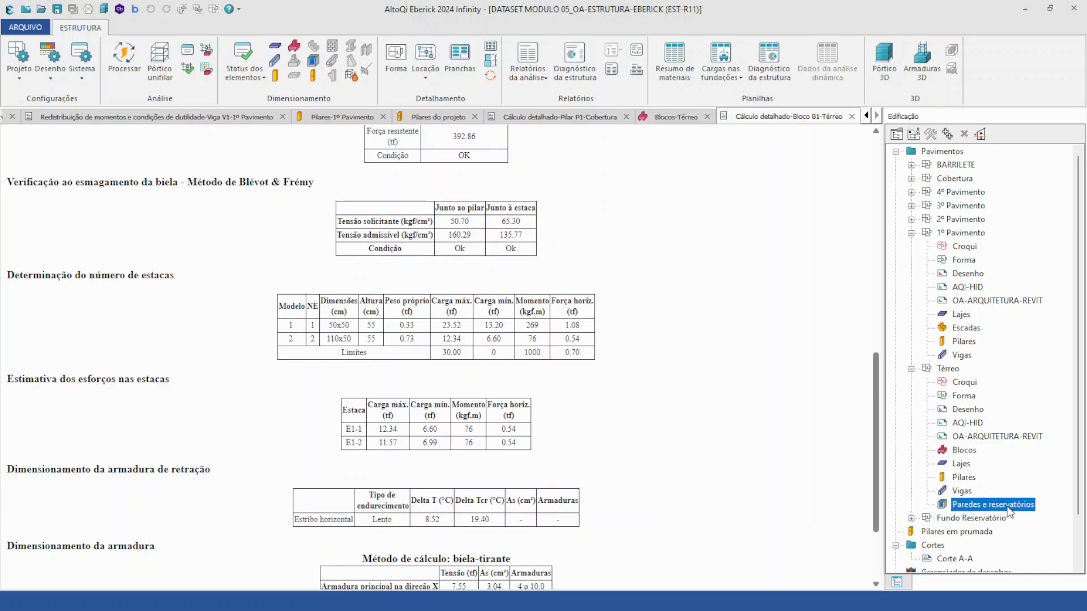
{"action": "double_click", "coordinate": [999, 505]}
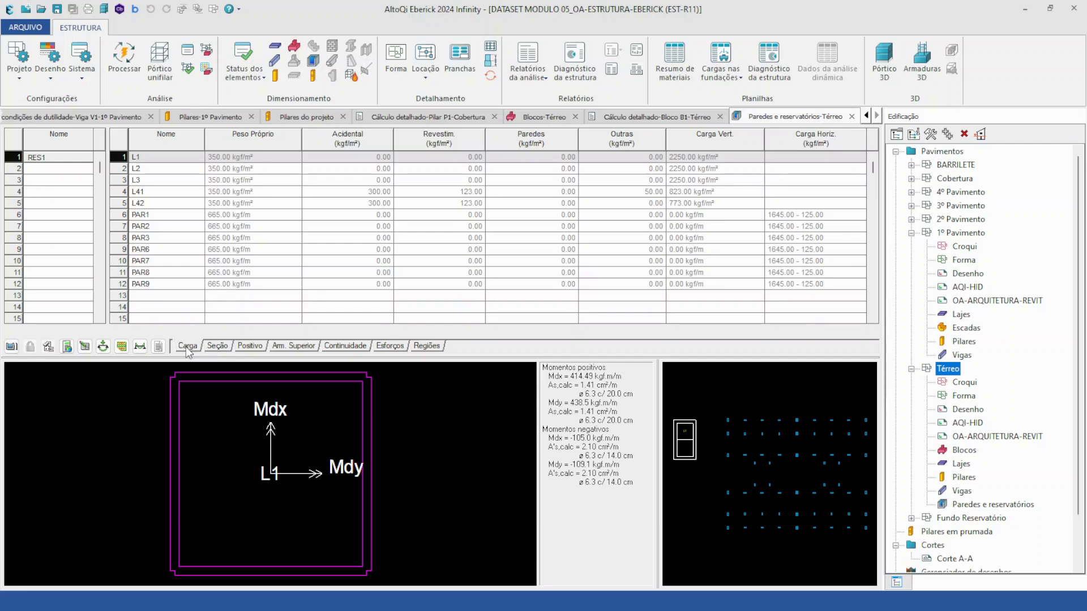
{"action": "left_click", "coordinate": [217, 347]}
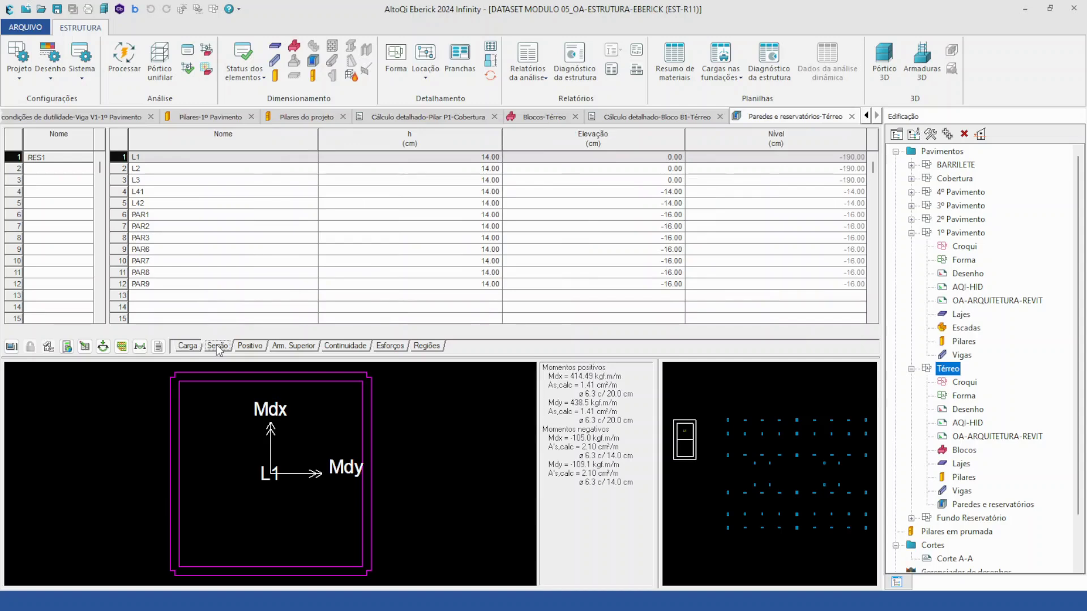
{"action": "left_click", "coordinate": [249, 345]}
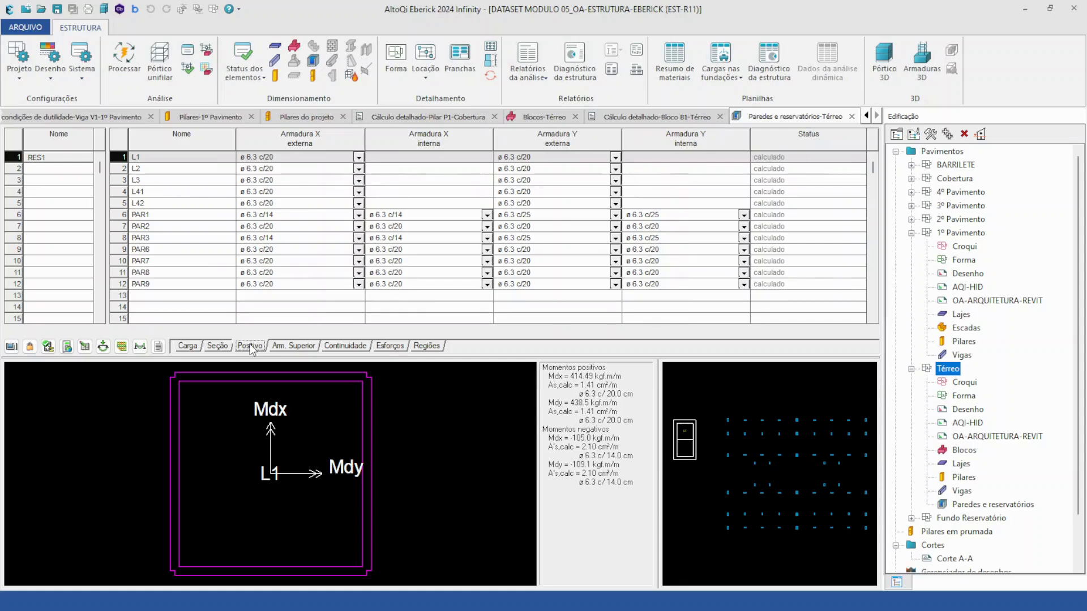
{"action": "left_click", "coordinate": [294, 346]}
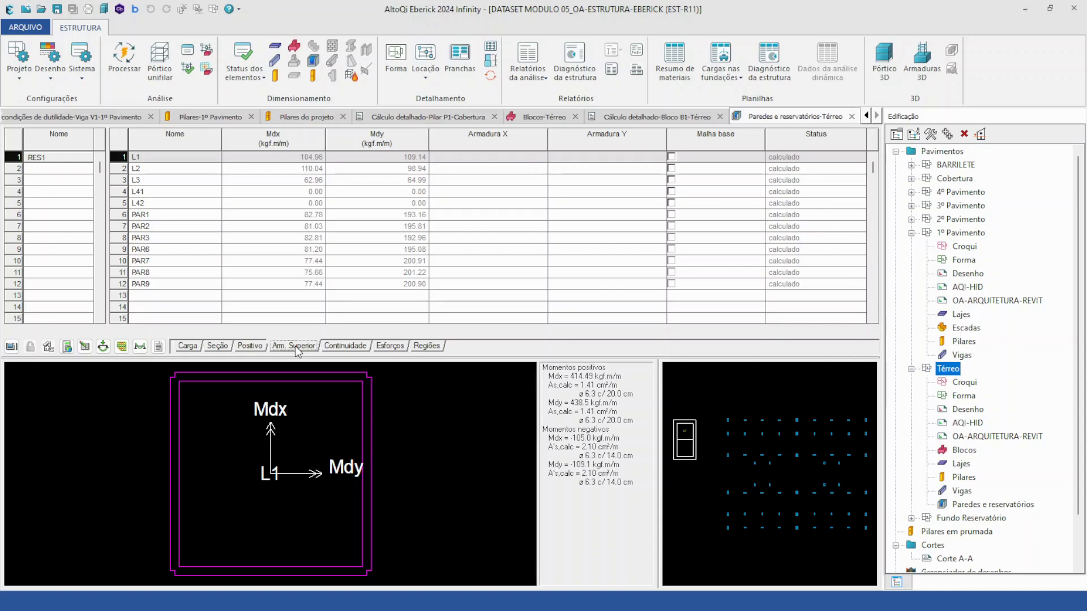
Step: Review RES1's continuity, internal force and region data, and select wall PAR1 to view its reinforcement regions
{"action": "left_click", "coordinate": [327, 346]}
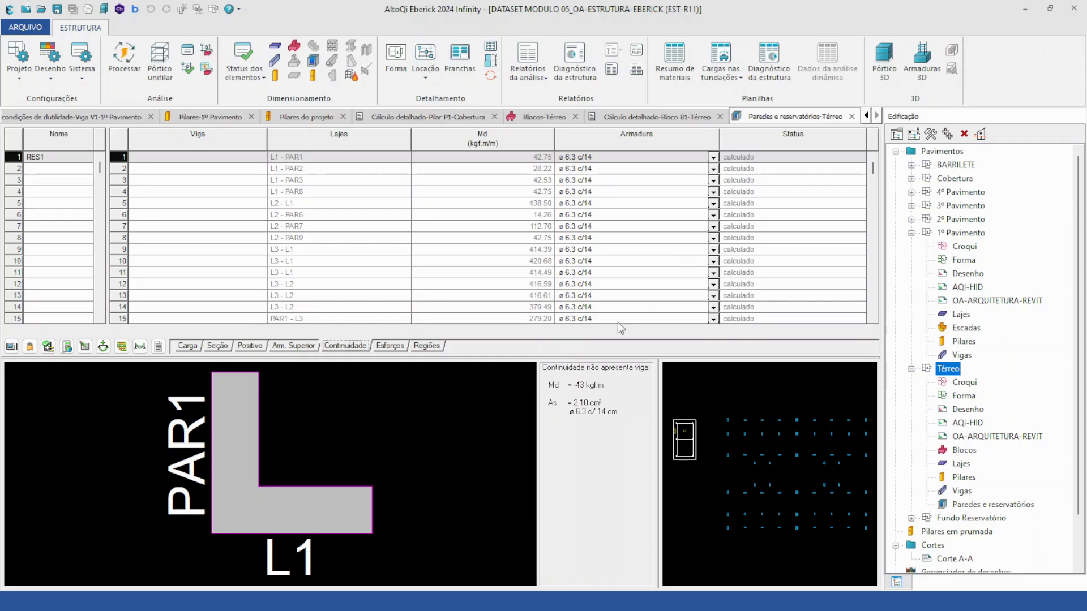
{"action": "left_click", "coordinate": [389, 346]}
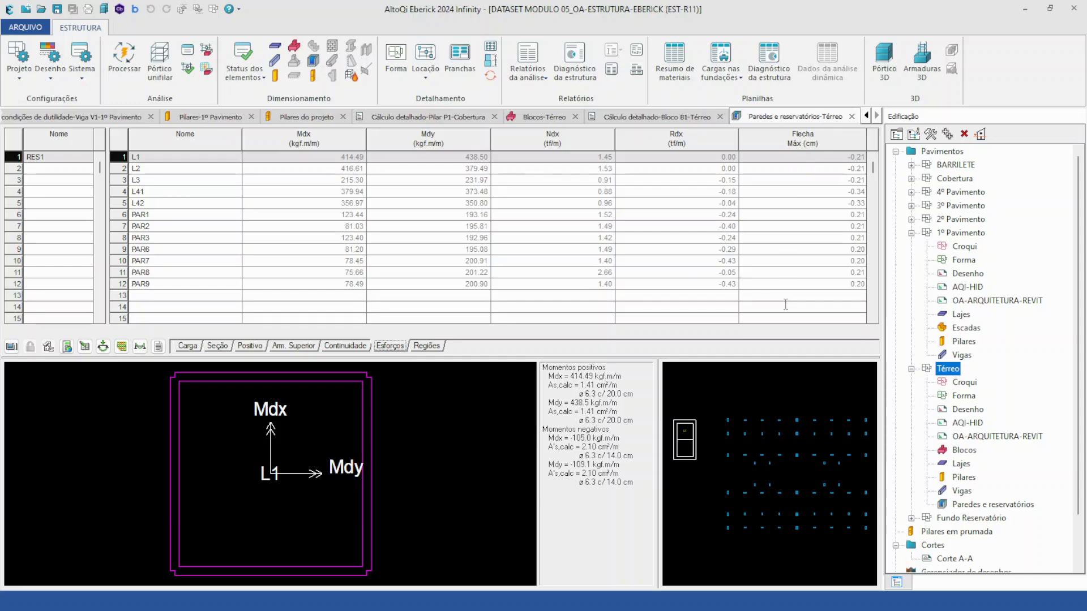
{"action": "left_click", "coordinate": [427, 346]}
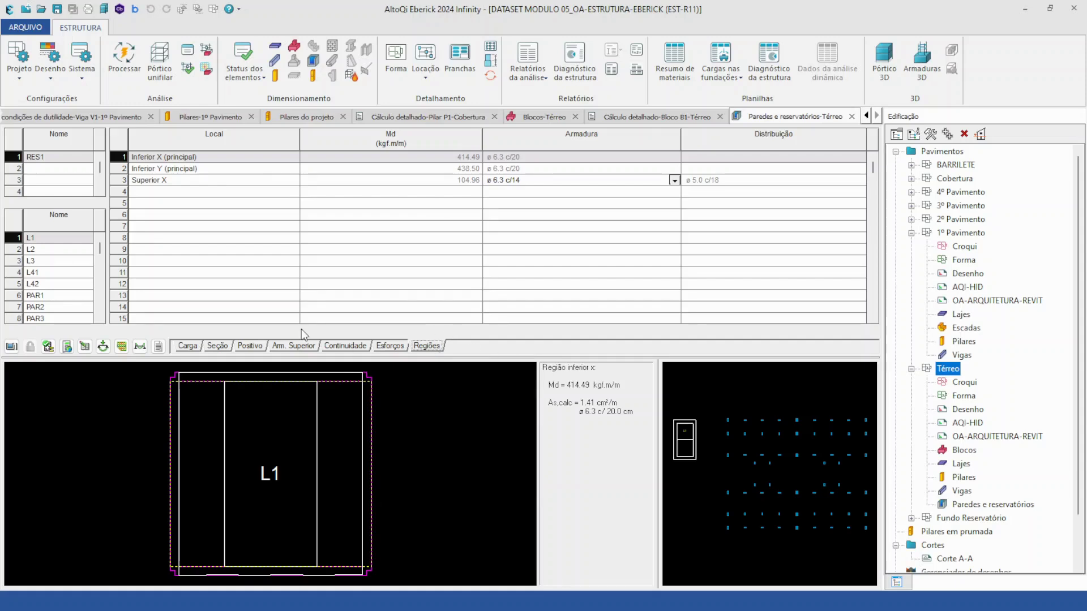
{"action": "left_click", "coordinate": [57, 297]}
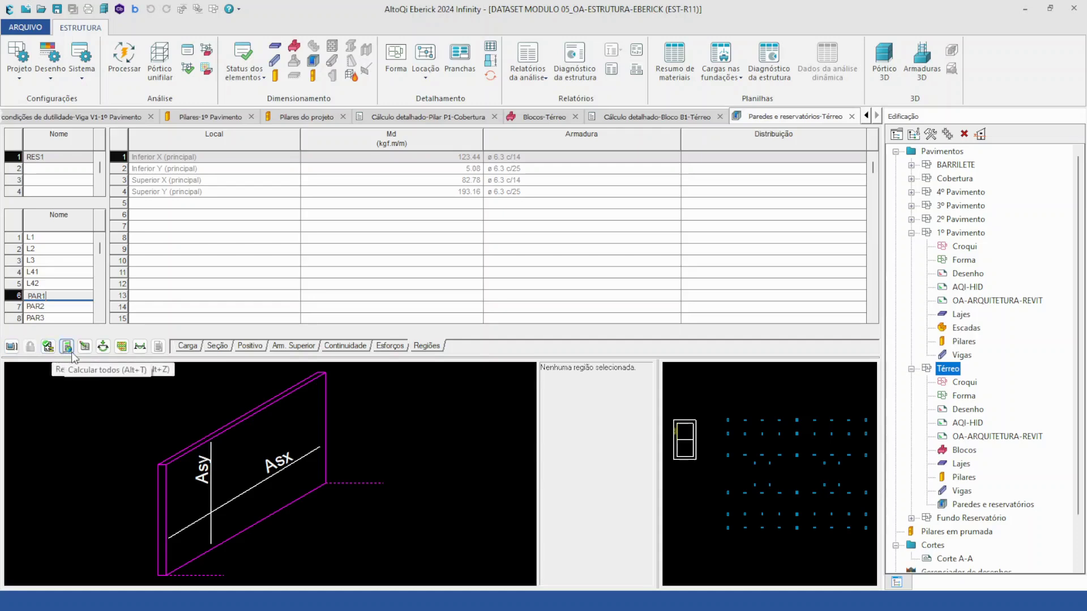
Step: Open the Térreo slab displacements and examine the values on slabs L41 and L42 and on reservoir slabs L1 to L3
{"action": "left_click", "coordinate": [103, 346]}
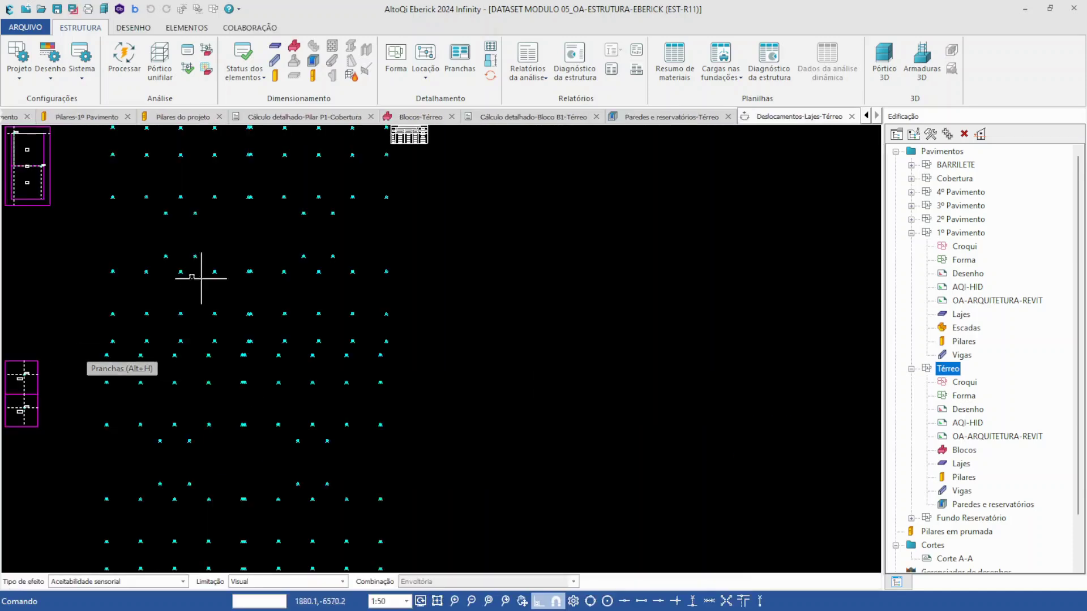
{"action": "scroll", "coordinate": [318, 334], "scroll_direction": "up", "scroll_amount": 3}
{"action": "scroll", "coordinate": [279, 444], "scroll_direction": "up", "scroll_amount": 2}
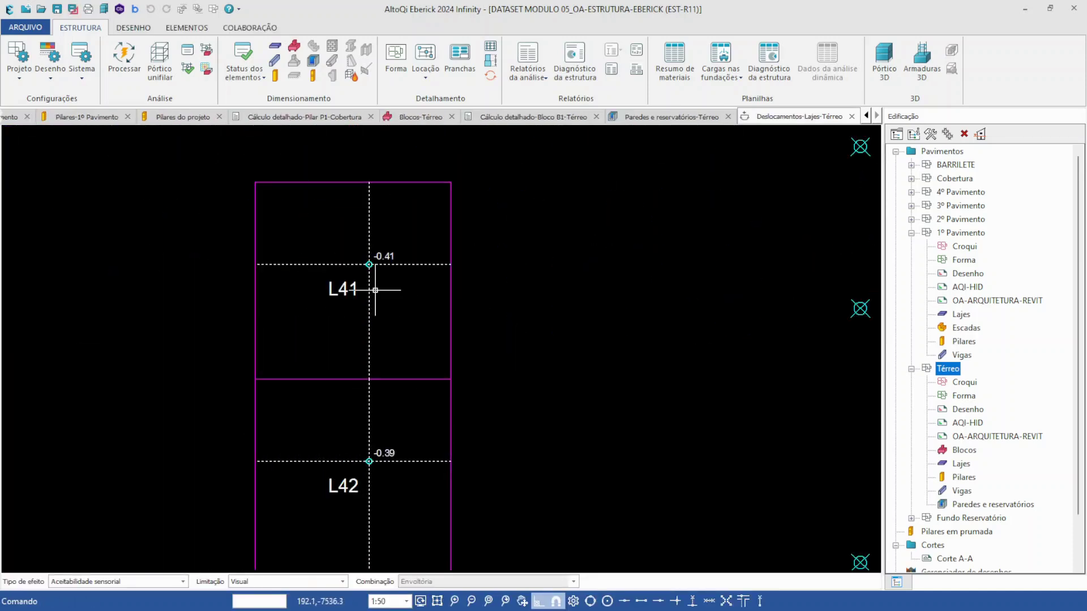
{"action": "scroll", "coordinate": [375, 244], "scroll_direction": "down", "scroll_amount": 2}
{"action": "middle_click_drag", "start_coordinate": [386, 166], "coordinate": [394, 365]}
{"action": "scroll", "coordinate": [397, 276], "scroll_direction": "down", "scroll_amount": 6}
{"action": "middle_click_drag", "start_coordinate": [397, 277], "coordinate": [402, 368]}
{"action": "scroll", "coordinate": [397, 217], "scroll_direction": "up", "scroll_amount": 8}
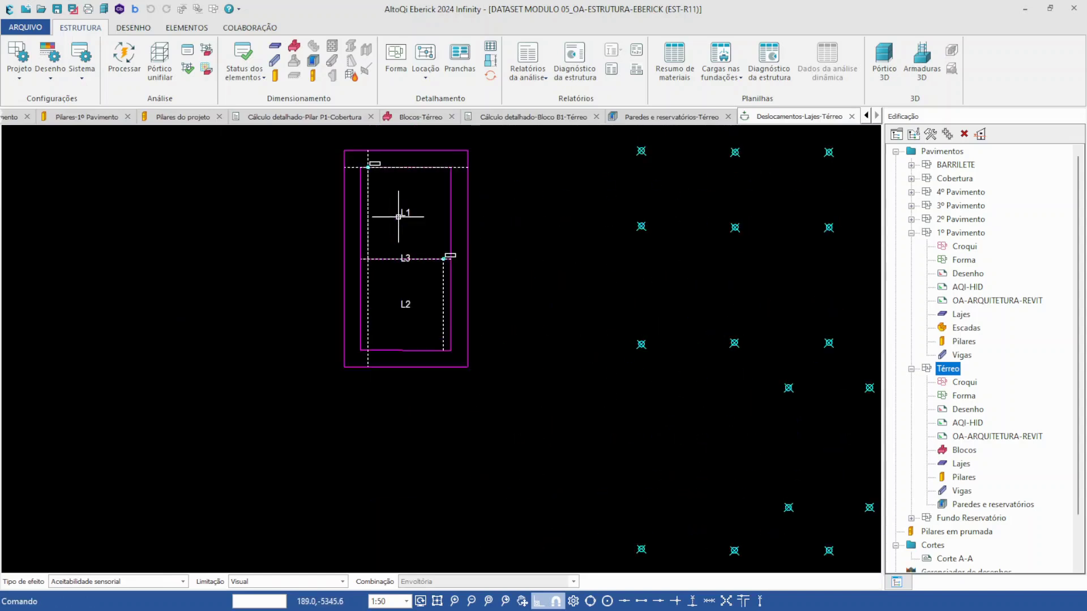
Step: Open the 3D grid model of the Térreo walls and reservoirs and examine its positive Wood-Armer moments from several angles
{"action": "middle_click_drag", "start_coordinate": [398, 231], "coordinate": [413, 310]}
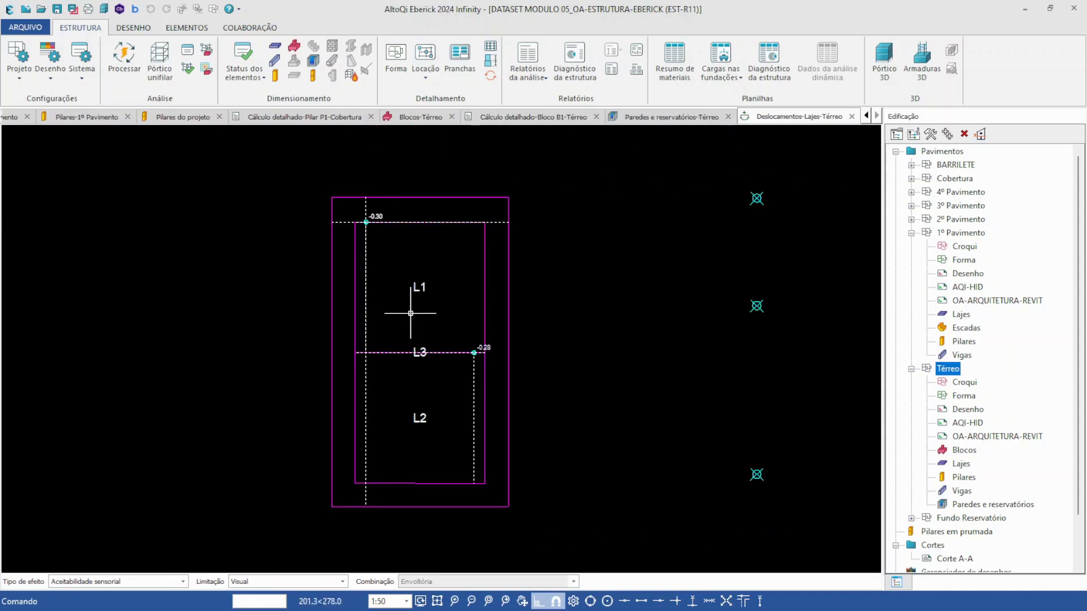
{"action": "left_click", "coordinate": [660, 116]}
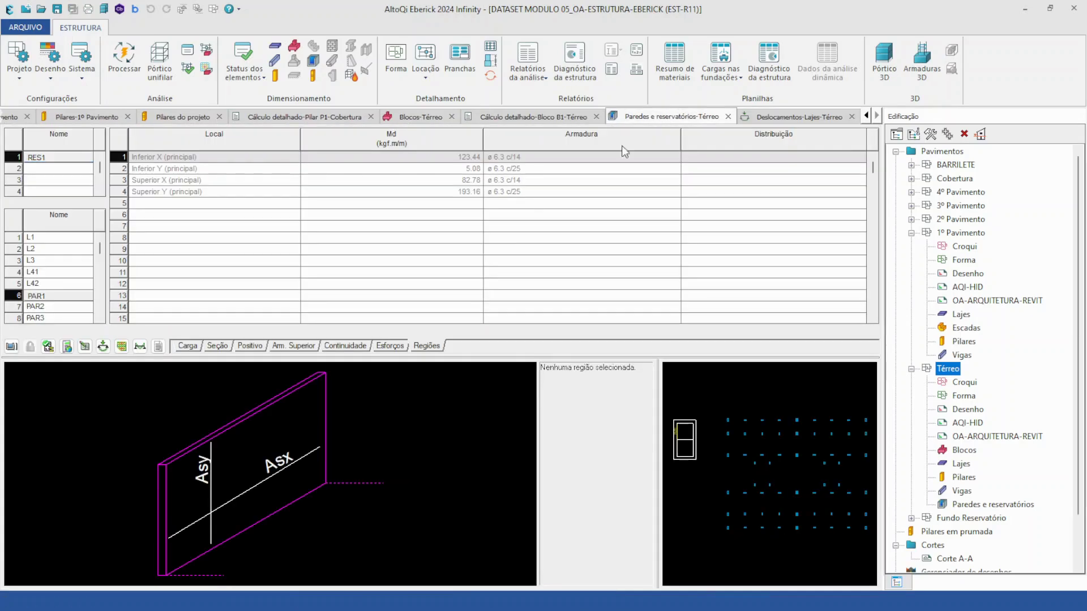
{"action": "left_click", "coordinate": [122, 348]}
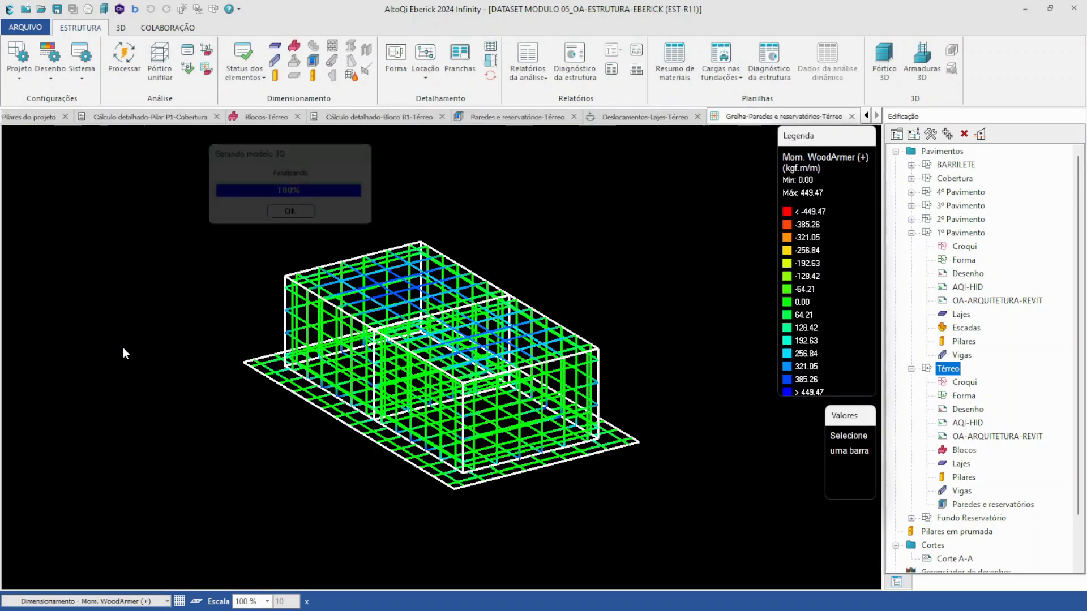
{"action": "scroll", "coordinate": [382, 357], "scroll_direction": "up", "scroll_amount": 2}
{"action": "scroll", "coordinate": [382, 357], "scroll_direction": "down", "scroll_amount": 5}
{"action": "middle_click_drag", "start_coordinate": [382, 357], "coordinate": [368, 334]}
{"action": "left_click_drag", "start_coordinate": [368, 334], "coordinate": [576, 249]}
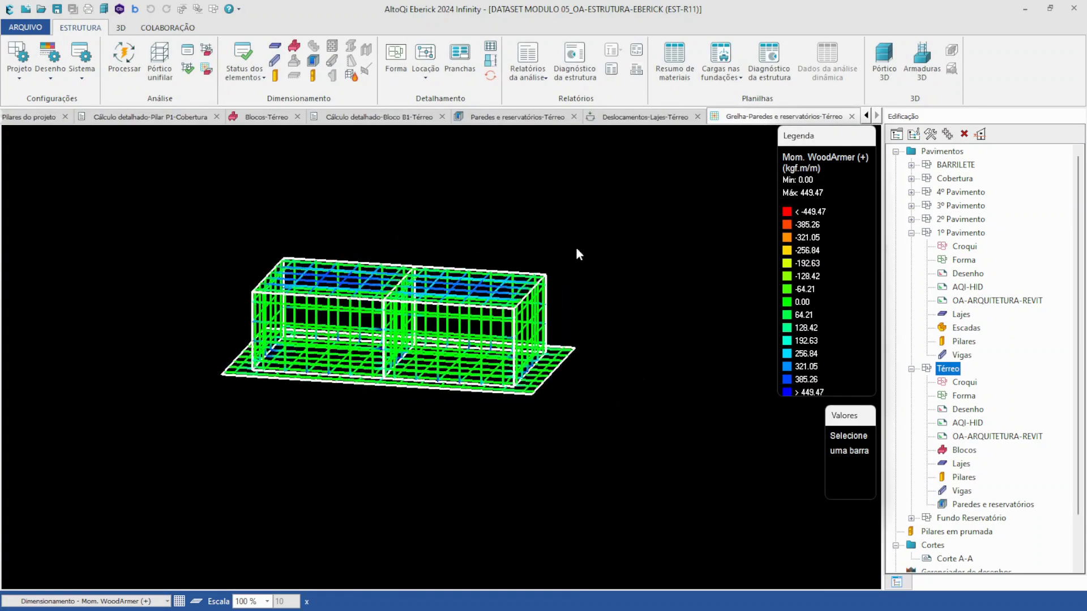
{"action": "middle_click_drag", "start_coordinate": [175, 299], "coordinate": [228, 325]}
{"action": "scroll", "coordinate": [229, 330], "scroll_direction": "up", "scroll_amount": 6}
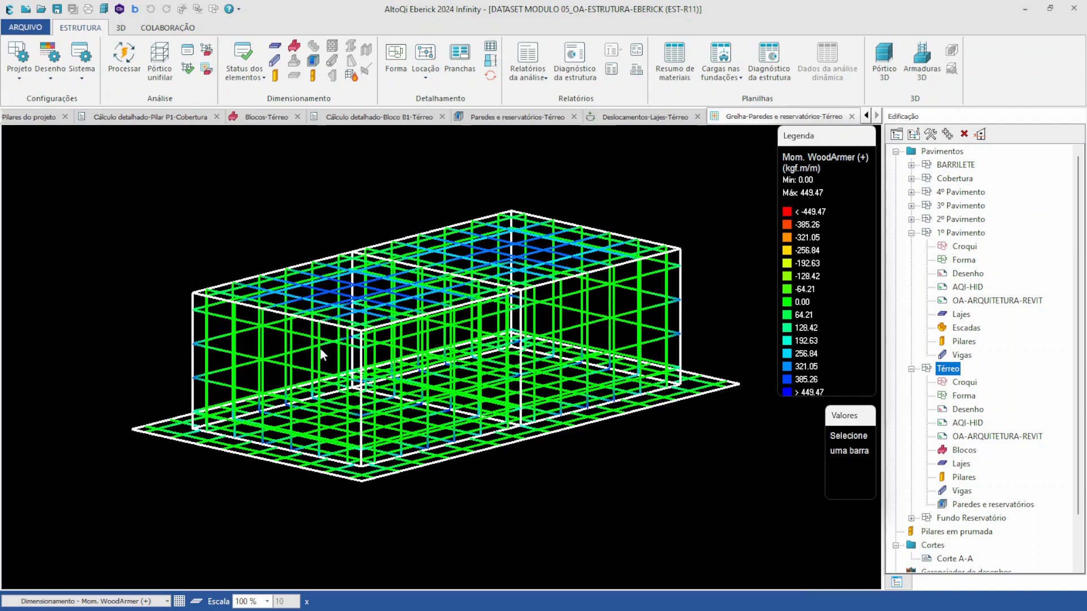
Step: Display the analysis models available for the reservoir grid results, from elastic to shear
{"action": "left_click", "coordinate": [134, 602]}
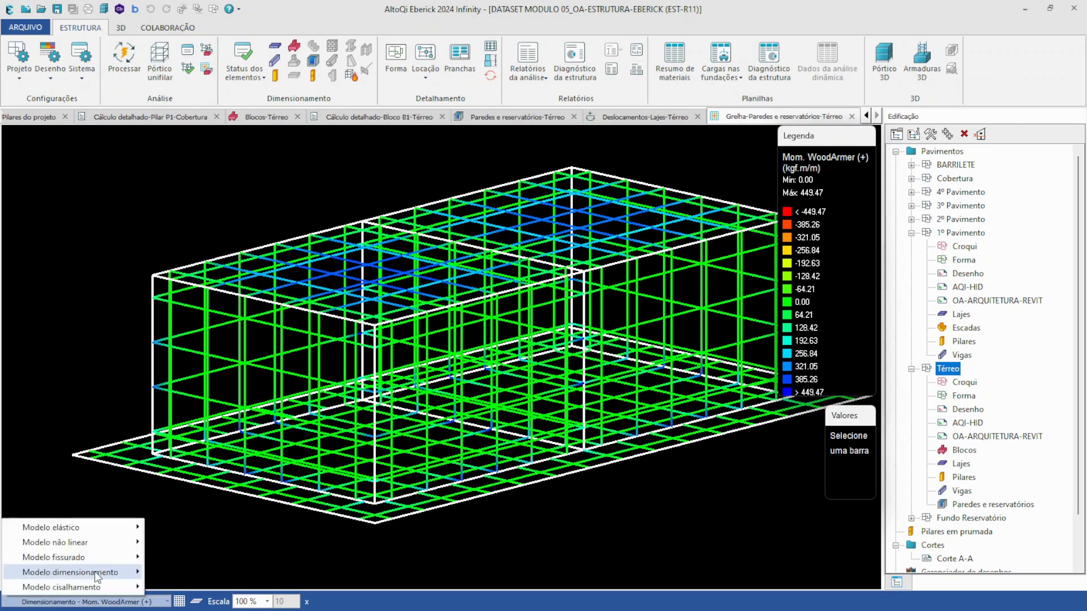
{"action": "mouse_move", "coordinate": [94, 570]}
{"action": "scroll", "coordinate": [528, 416], "scroll_direction": "down", "scroll_amount": 2}
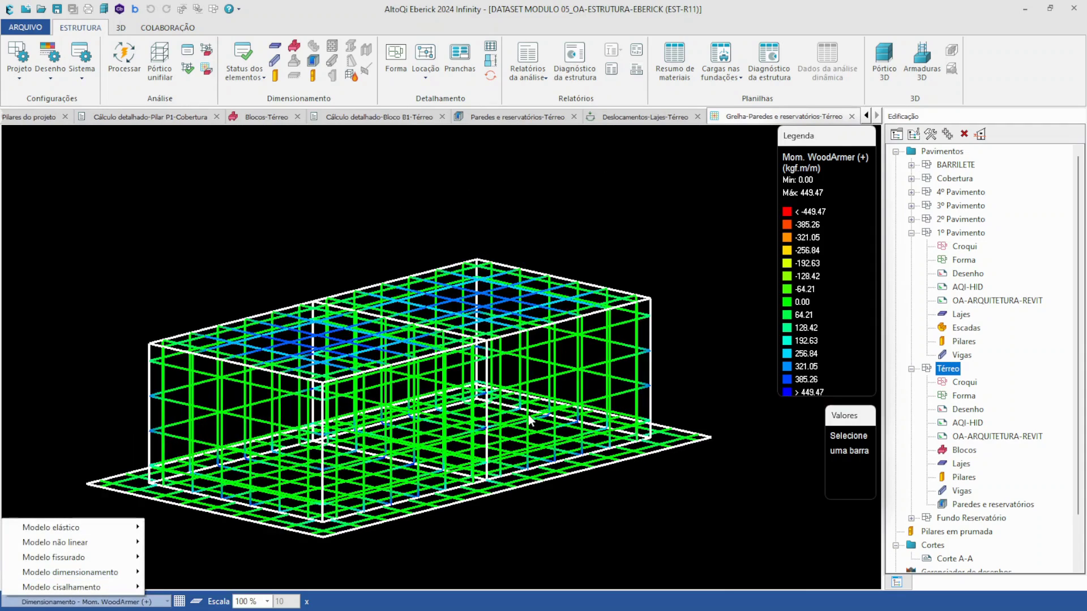
Step: Open the results report for the Térreo walls and reservoirs and review RES1's forces and reinforcement by slab and wall
{"action": "left_click", "coordinate": [489, 116]}
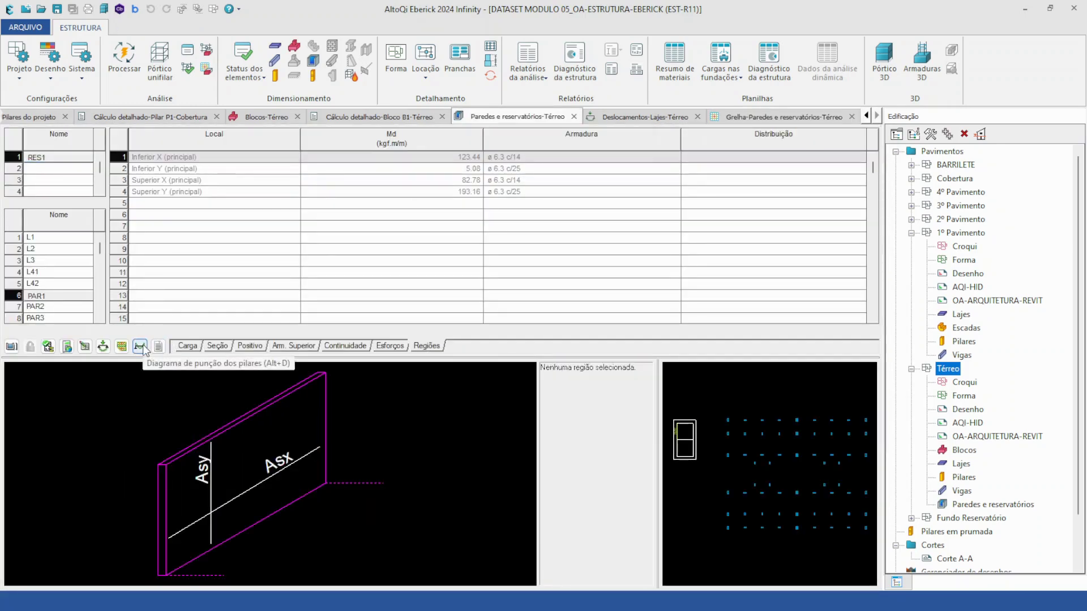
{"action": "left_click", "coordinate": [162, 349]}
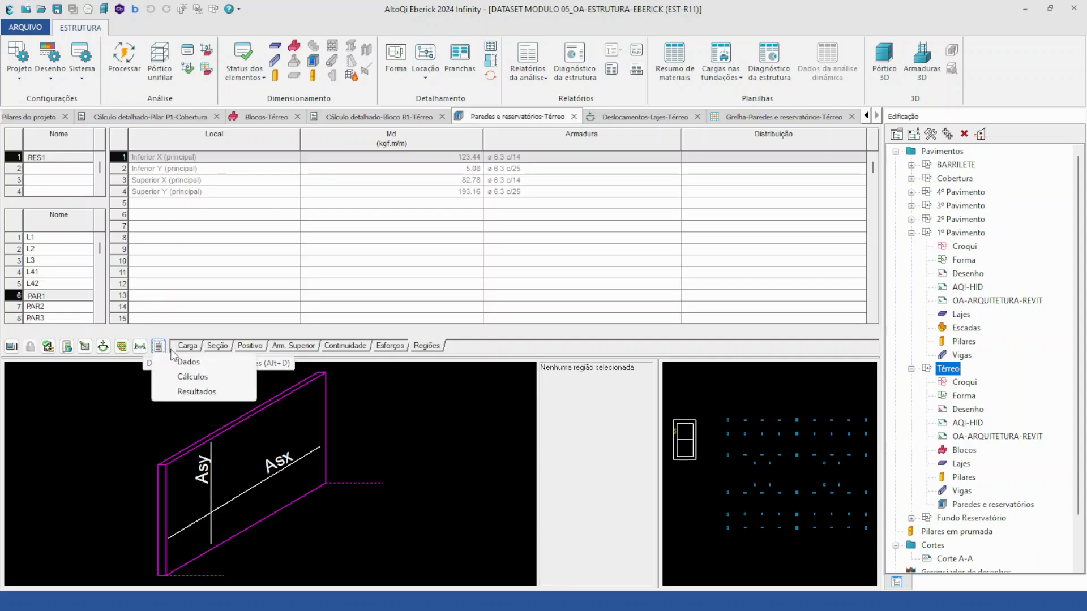
{"action": "left_click", "coordinate": [223, 389]}
{"action": "scroll", "coordinate": [543, 266], "scroll_direction": "down", "scroll_amount": 3}
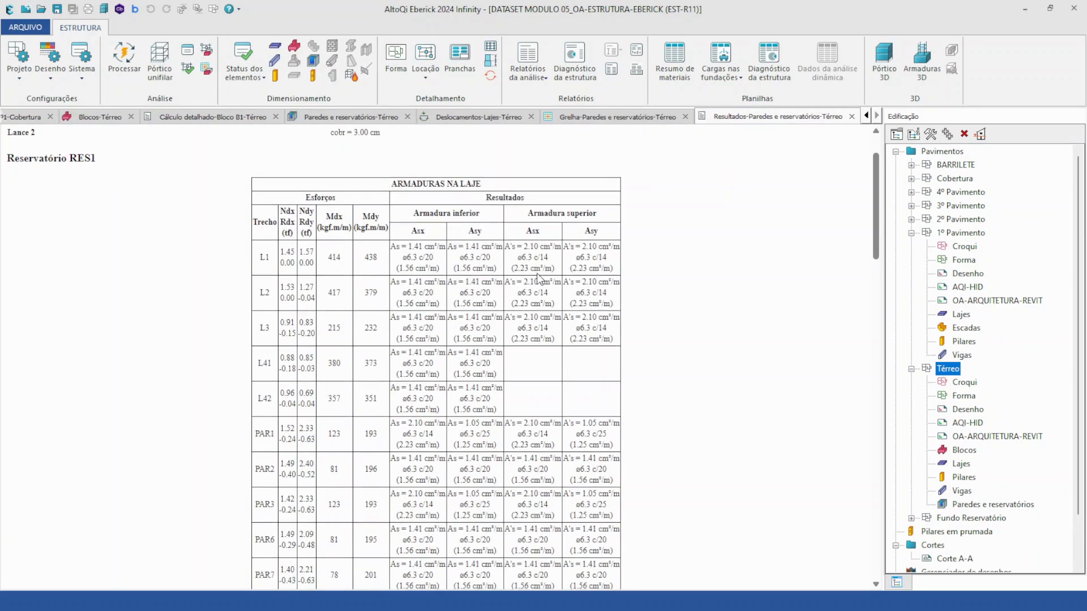
{"action": "scroll", "coordinate": [538, 279], "scroll_direction": "up", "scroll_amount": 3}
{"action": "scroll", "coordinate": [546, 283], "scroll_direction": "down", "scroll_amount": 3}
{"action": "left_click_drag", "start_coordinate": [252, 266], "coordinate": [354, 270]}
{"action": "scroll", "coordinate": [368, 428], "scroll_direction": "down", "scroll_amount": 1}
{"action": "left_click", "coordinate": [301, 417]}
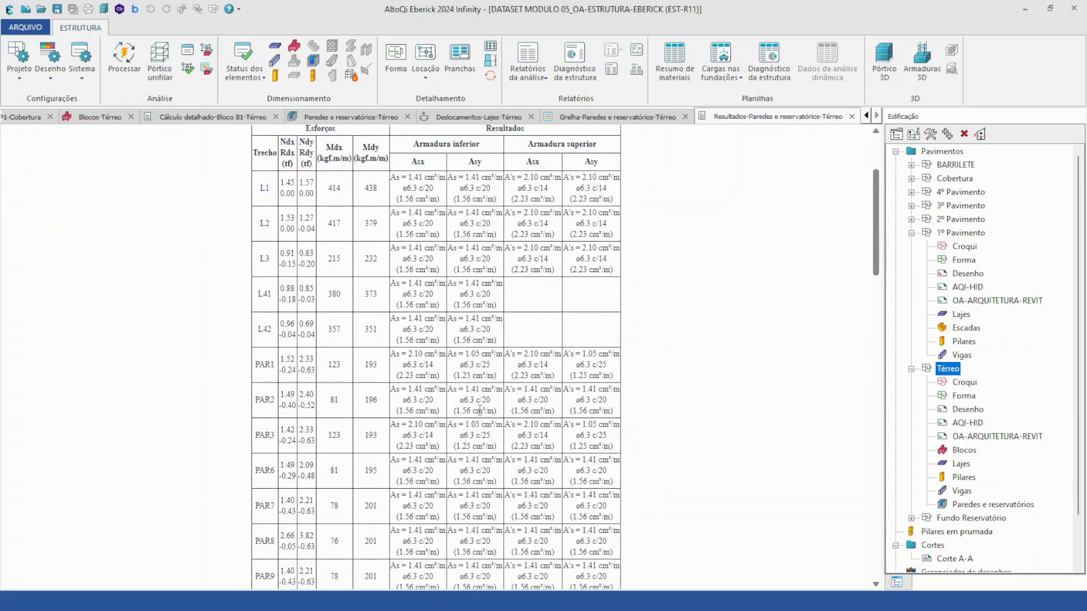
{"action": "scroll", "coordinate": [648, 432], "scroll_direction": "down", "scroll_amount": 3}
Step: Return to the Térreo walls and reservoirs data and select wall PAR3 to view its reinforcement regions
{"action": "left_click", "coordinate": [367, 117]}
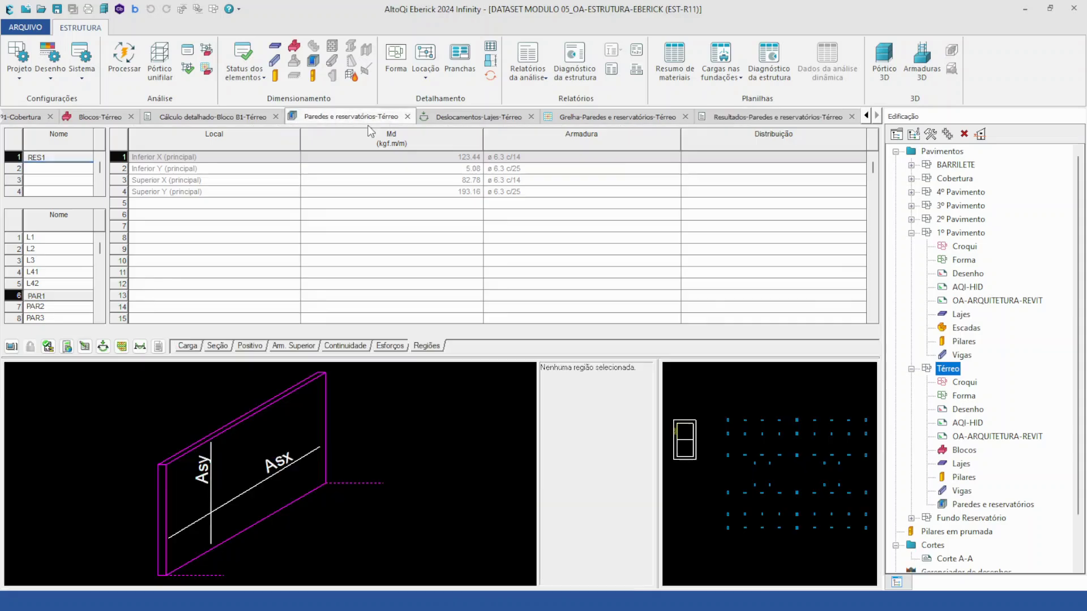
{"action": "scroll", "coordinate": [84, 232], "scroll_direction": "down", "scroll_amount": 3}
{"action": "scroll", "coordinate": [87, 238], "scroll_direction": "down", "scroll_amount": 1}
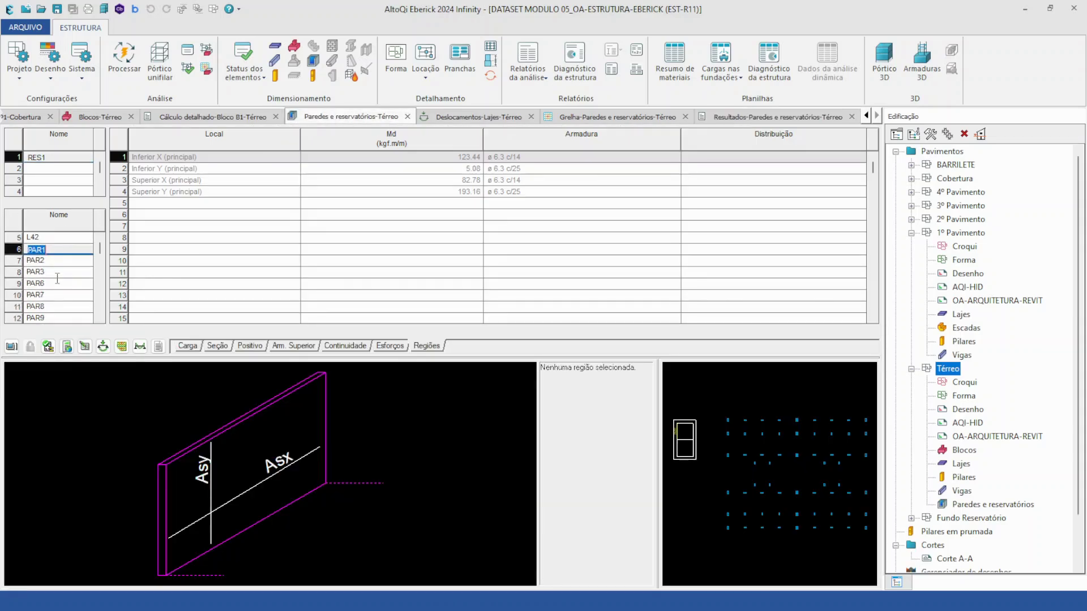
{"action": "left_click", "coordinate": [56, 276]}
{"action": "scroll", "coordinate": [56, 280], "scroll_direction": "up", "scroll_amount": 4}
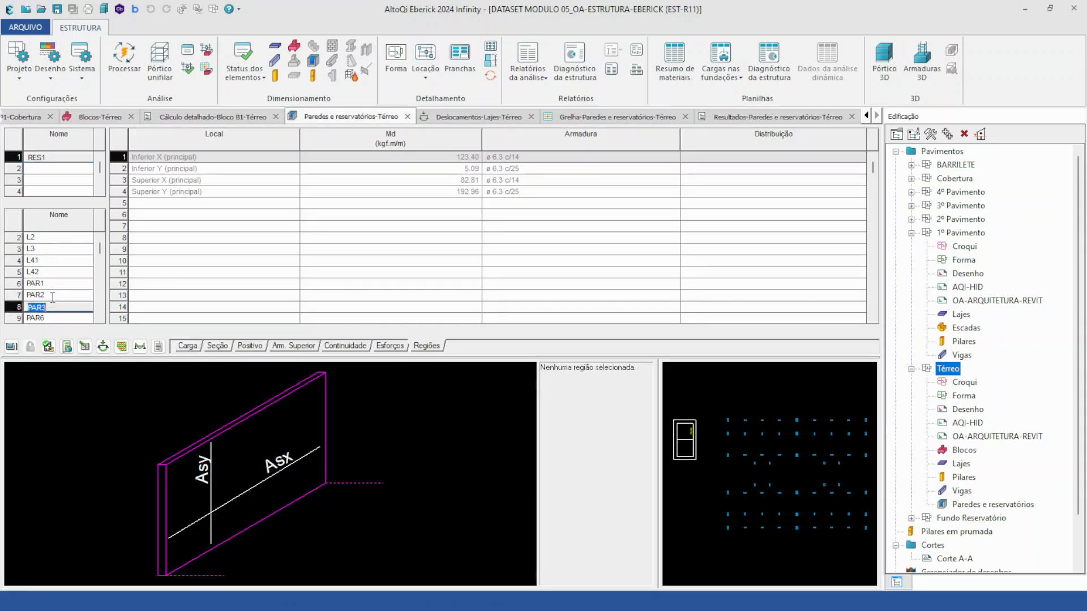
Step: Open the 1º Pavimento slabs' upper reinforcement data and examine the displacement values on slabs L1 to L13
{"action": "double_click", "coordinate": [961, 315]}
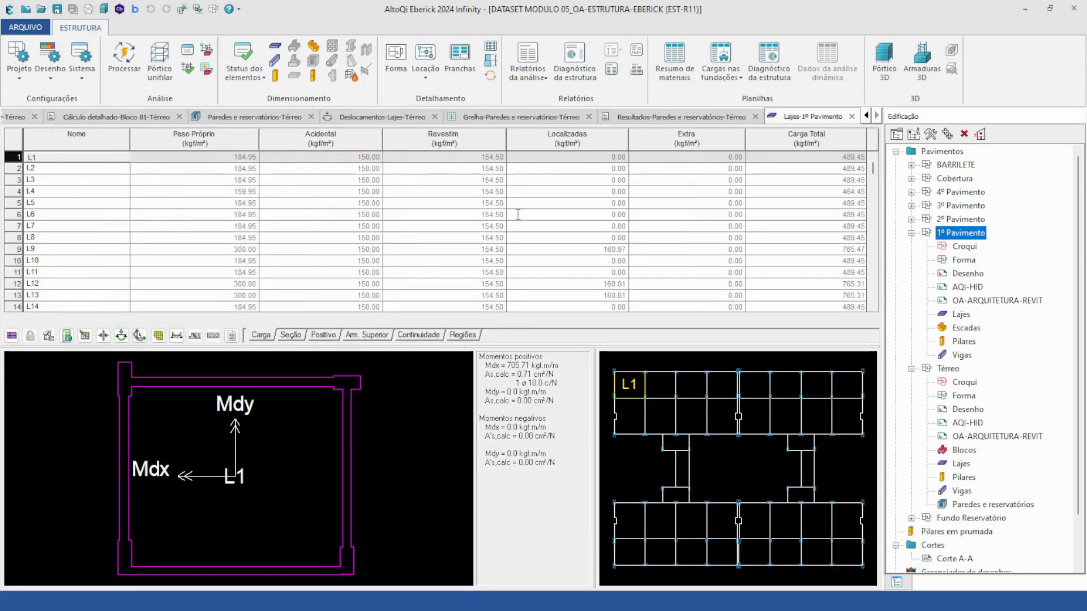
{"action": "left_click", "coordinate": [371, 335]}
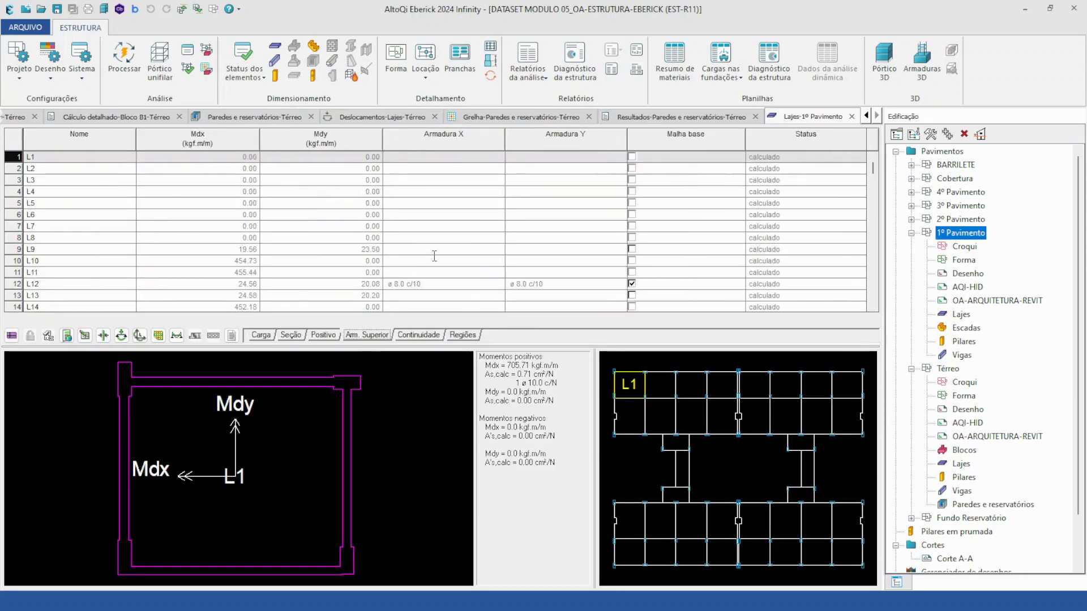
{"action": "left_click", "coordinate": [121, 336]}
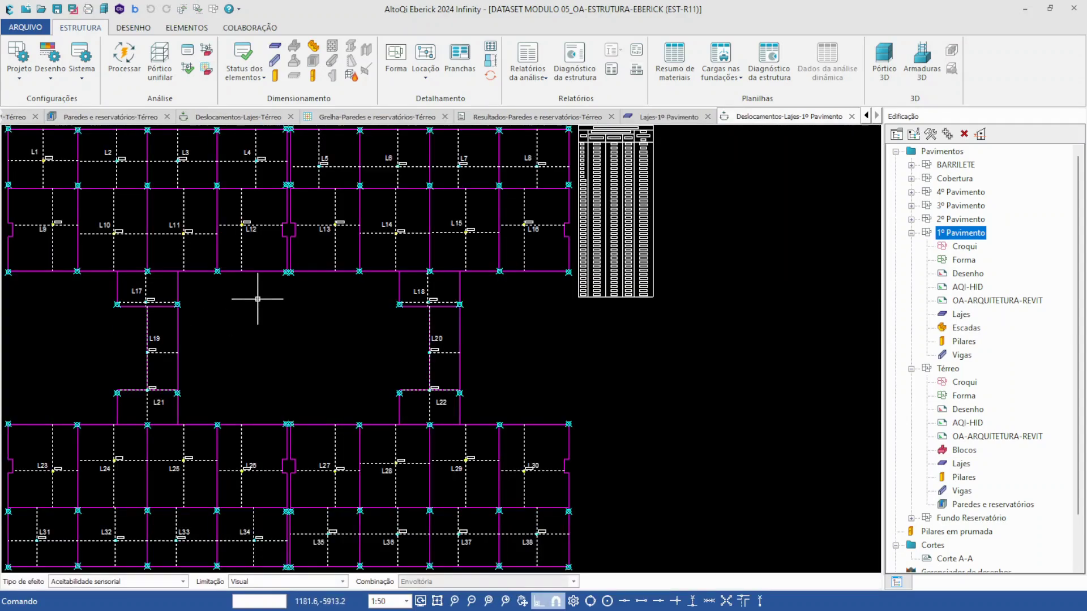
{"action": "scroll", "coordinate": [231, 199], "scroll_direction": "up", "scroll_amount": 2}
{"action": "middle_click_drag", "start_coordinate": [231, 199], "coordinate": [292, 305]}
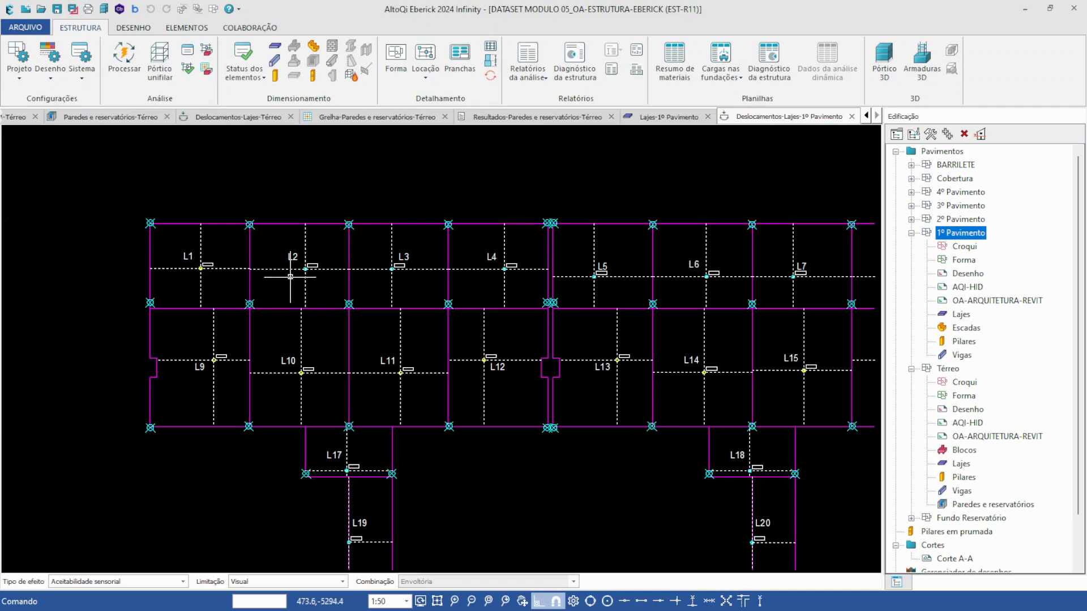
{"action": "scroll", "coordinate": [219, 286], "scroll_direction": "up", "scroll_amount": 2}
{"action": "scroll", "coordinate": [209, 271], "scroll_direction": "down", "scroll_amount": 1}
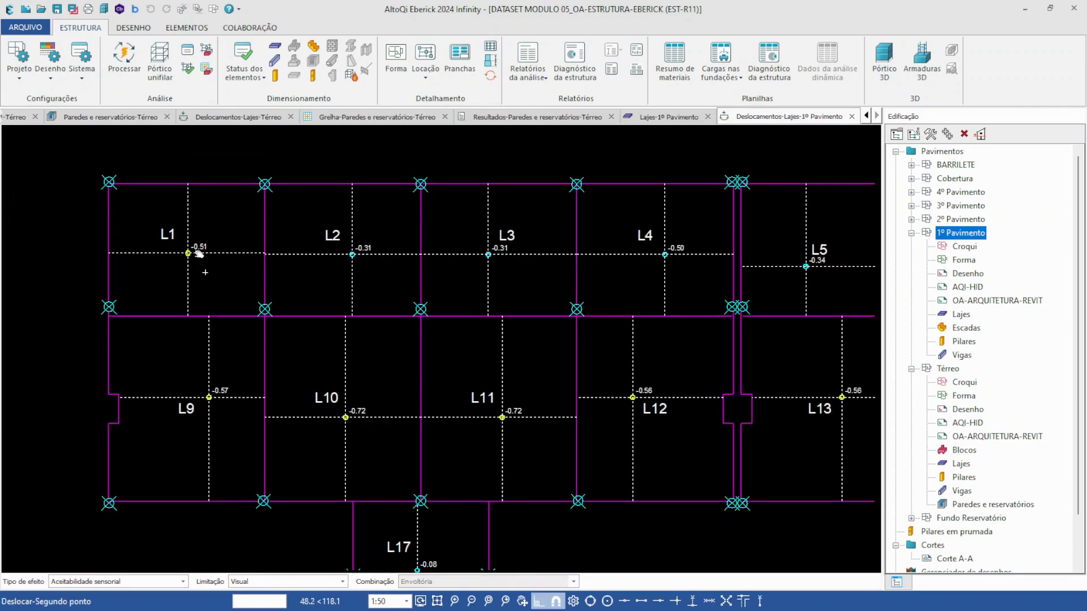
{"action": "middle_click_drag", "start_coordinate": [179, 260], "coordinate": [166, 235]}
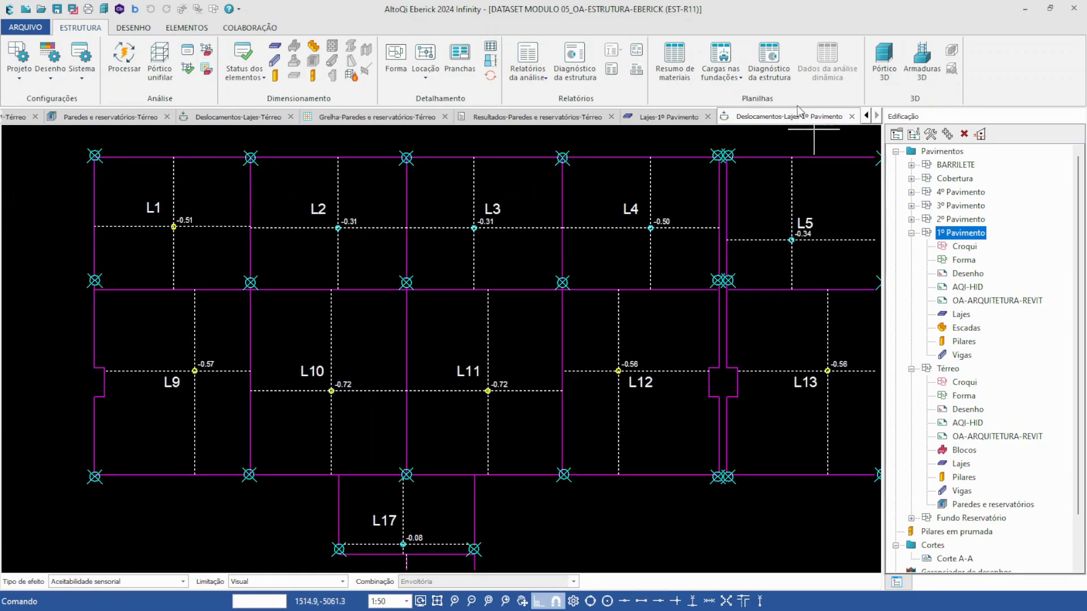
Step: Generate the 1º Pavimento slab displacement drawing again and inspect the values around slabs L1 and L9
{"action": "double_click", "coordinate": [960, 314]}
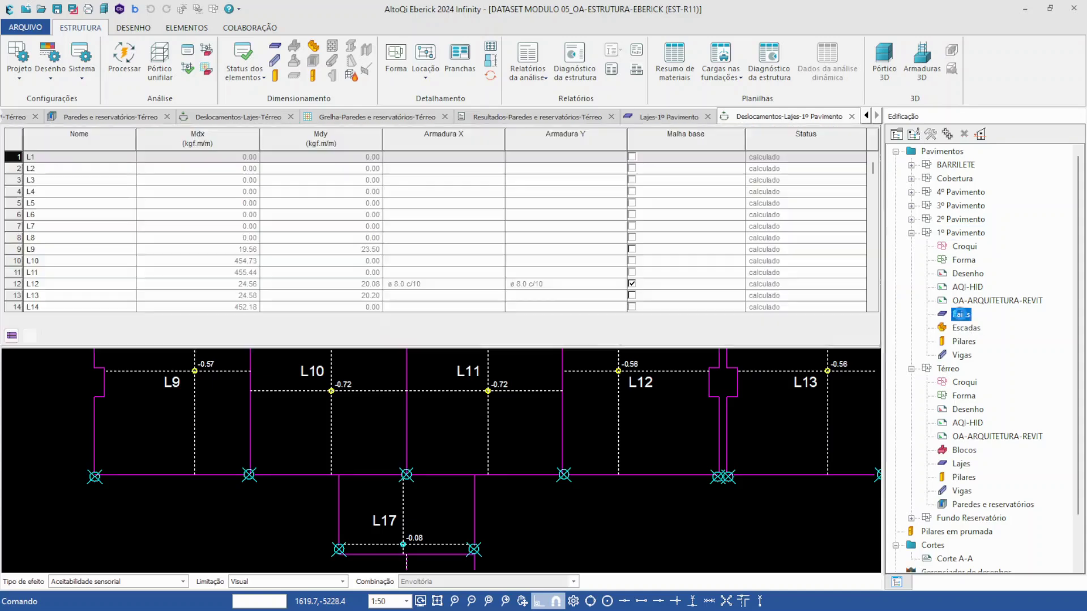
{"action": "left_click", "coordinate": [122, 335]}
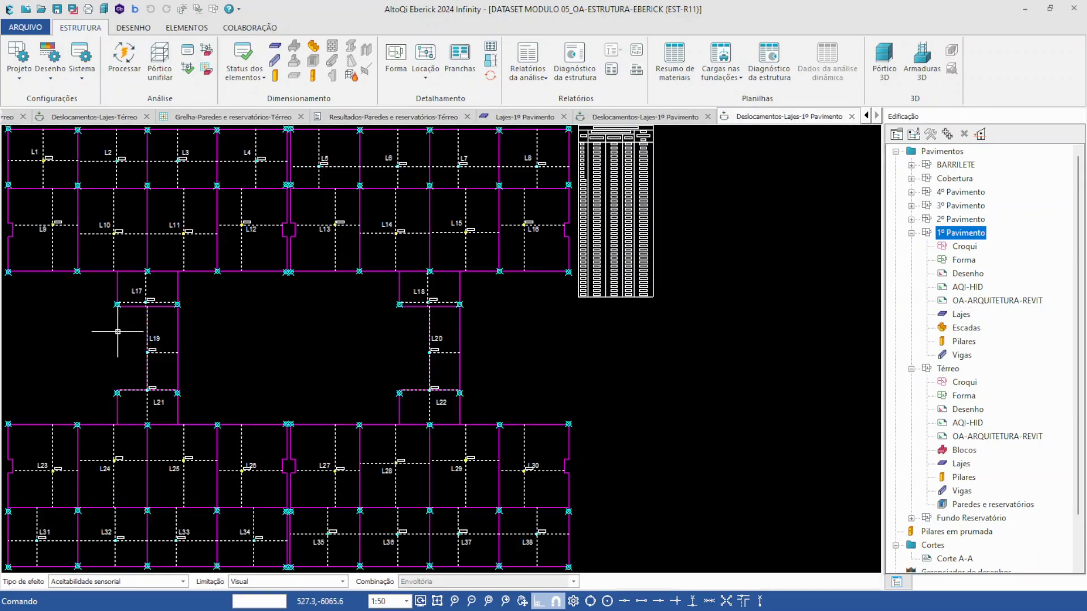
{"action": "scroll", "coordinate": [198, 206], "scroll_direction": "up", "scroll_amount": 6}
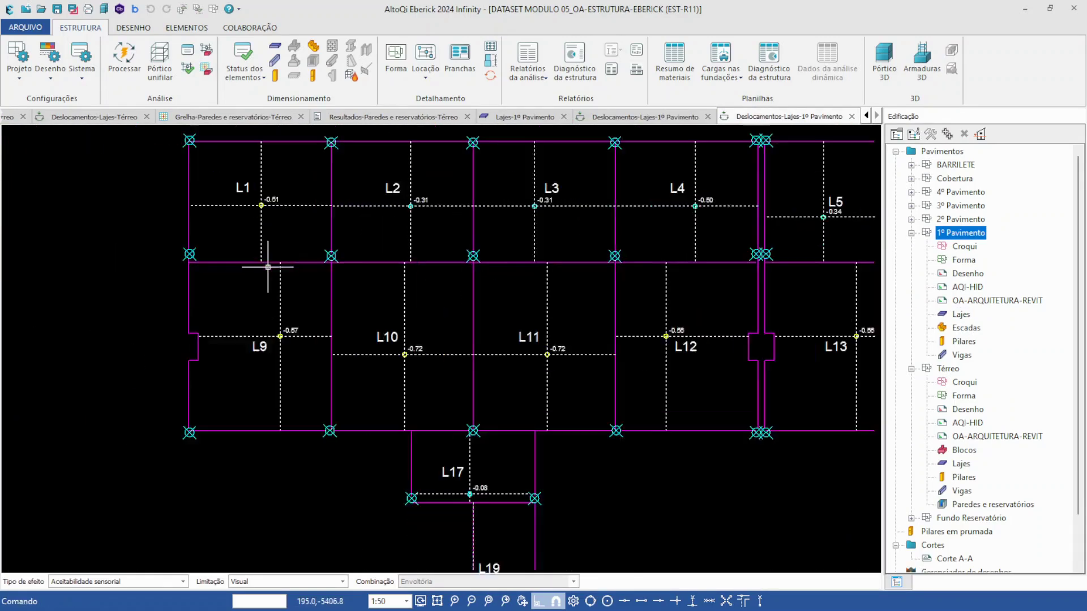
{"action": "scroll", "coordinate": [423, 262], "scroll_direction": "down", "scroll_amount": 5}
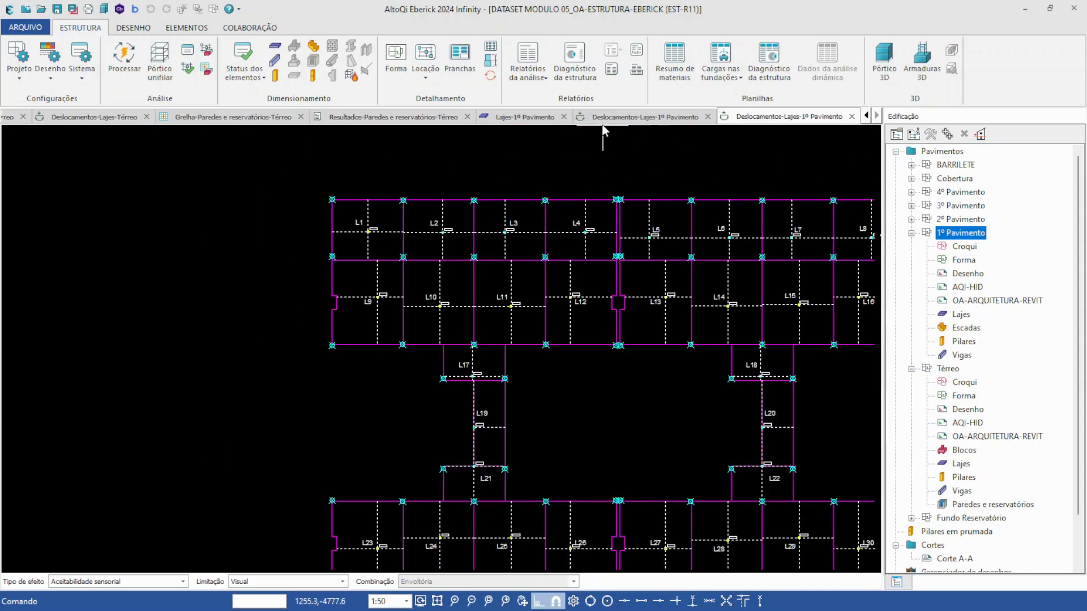
Step: Return to the 1º Pavimento slab data and look through the upper reinforcement moments of slabs L1 to L15
{"action": "left_click", "coordinate": [515, 118]}
{"action": "scroll", "coordinate": [161, 272], "scroll_direction": "down", "scroll_amount": 3}
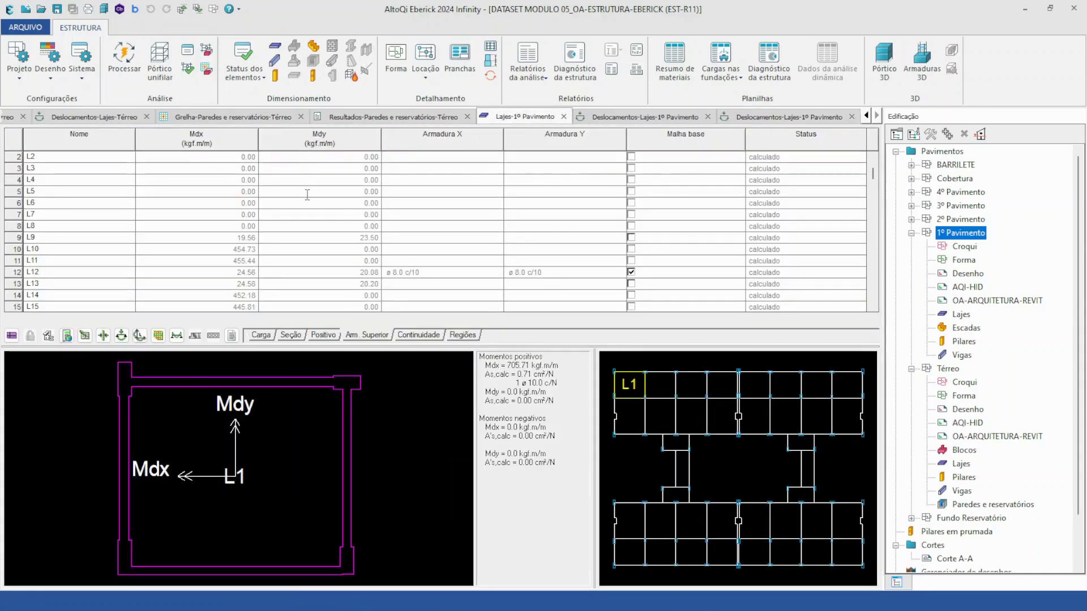
{"action": "scroll", "coordinate": [162, 272], "scroll_direction": "up", "scroll_amount": 3}
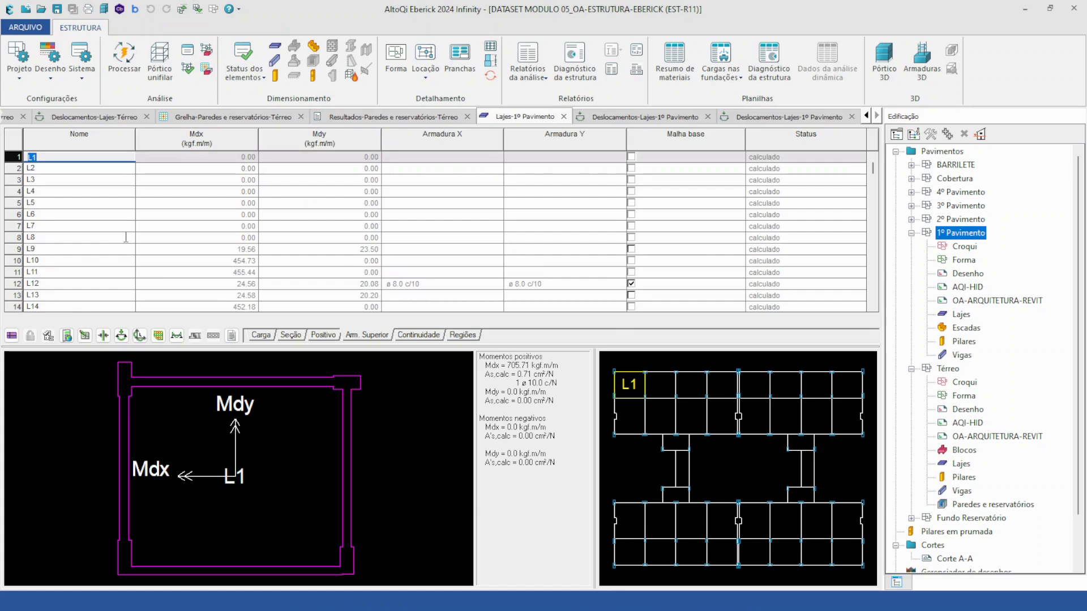